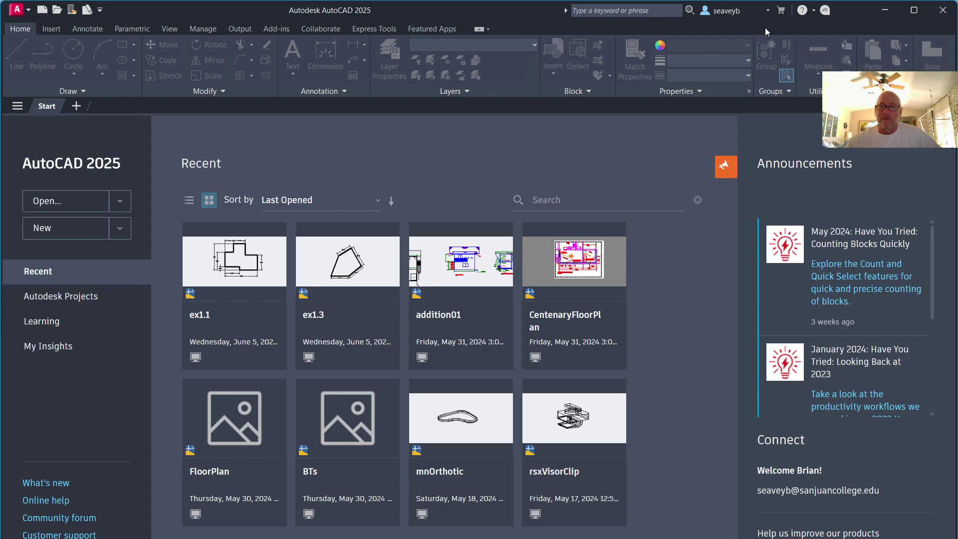
Restart AutoCAD 2025 and start a drawing from scratch with the Imperial (feet and inches) default settings
left_click(943, 10)
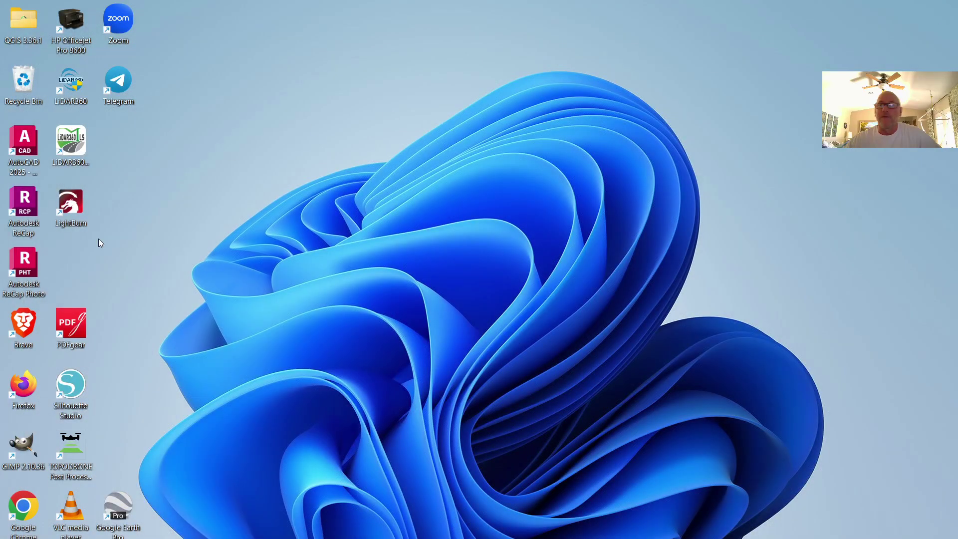
double_click(30, 135)
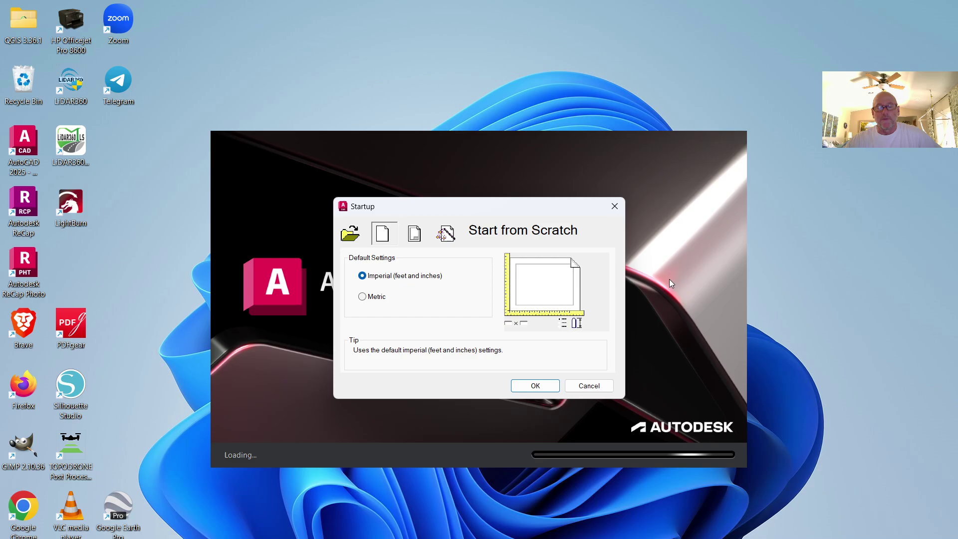
left_click_drag(451, 211, 483, 186)
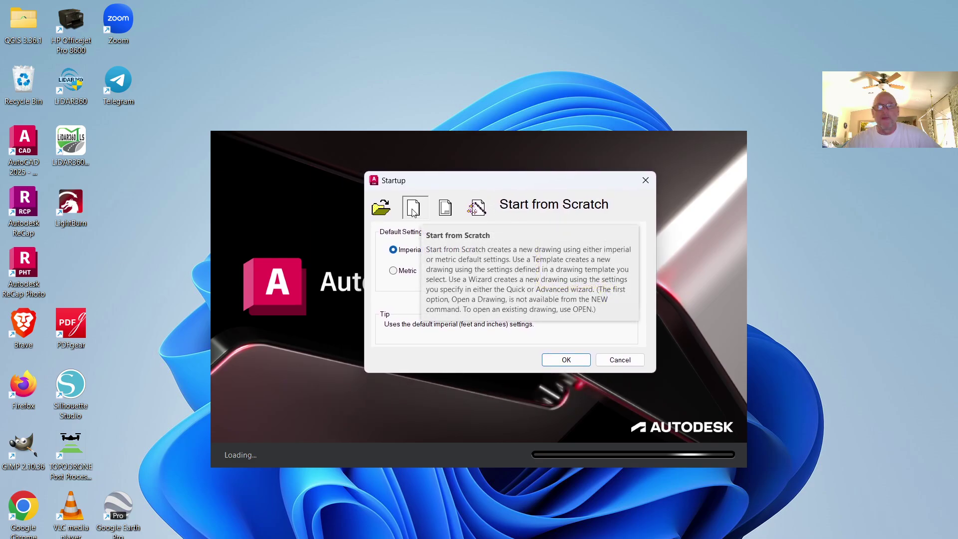
left_click(561, 361)
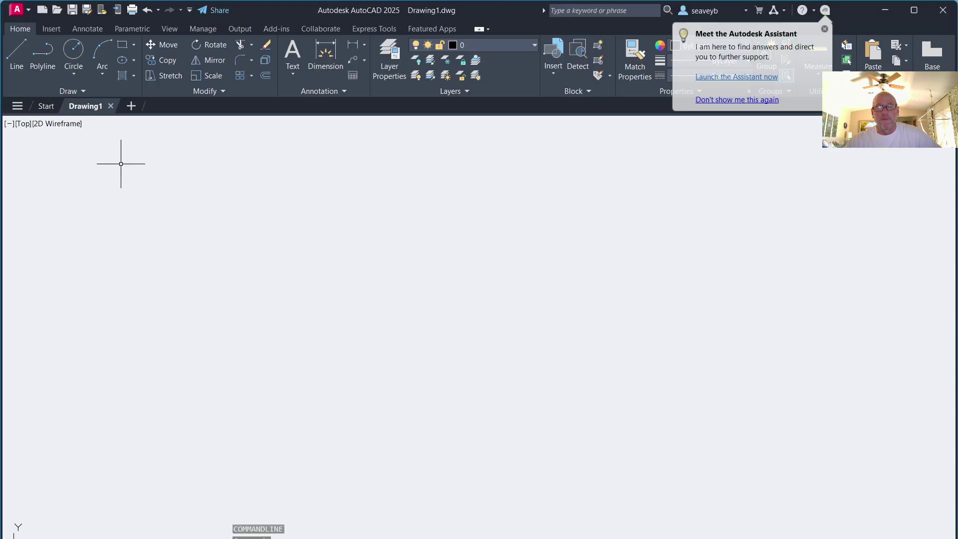
Set the STARTUP system variable to 3 and close Drawing1
mouse_move(111, 109)
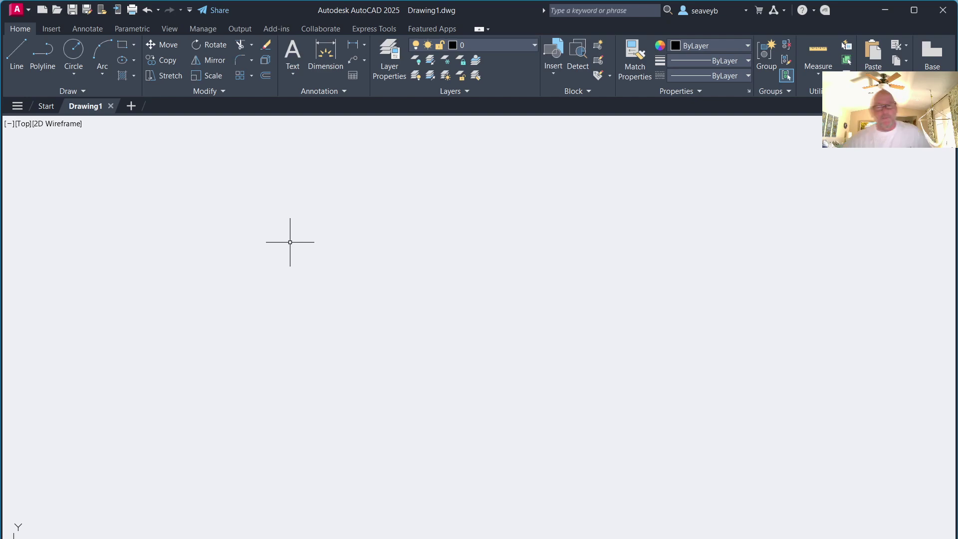
type("startu")
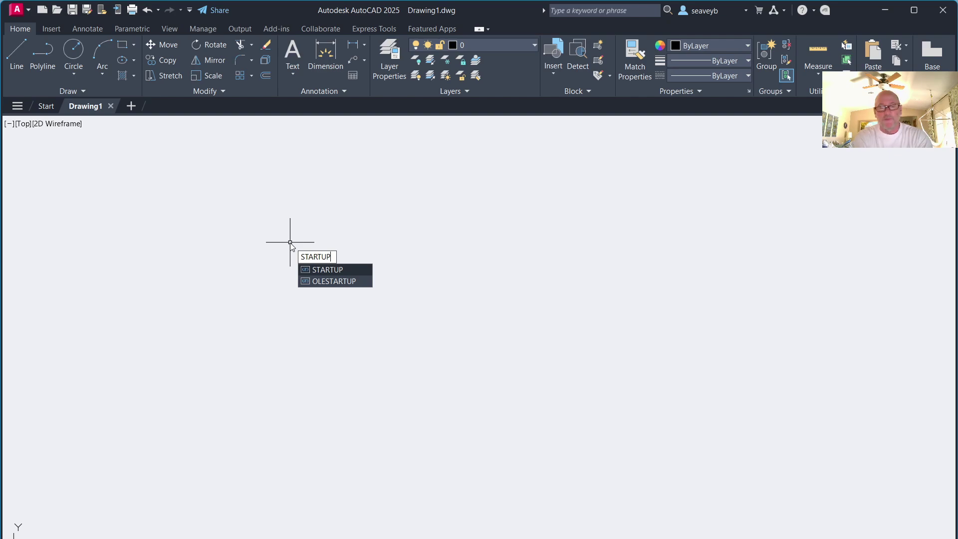
key("Return")
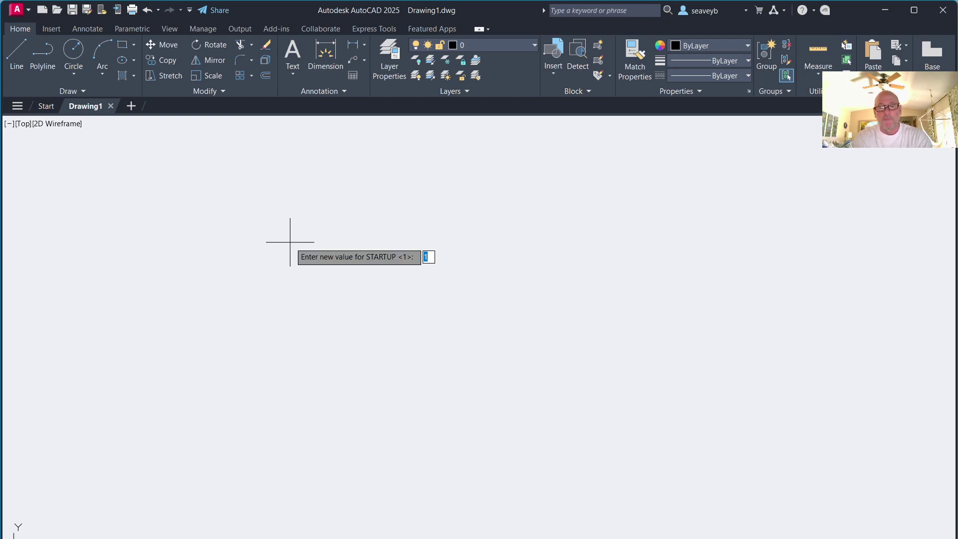
type("3")
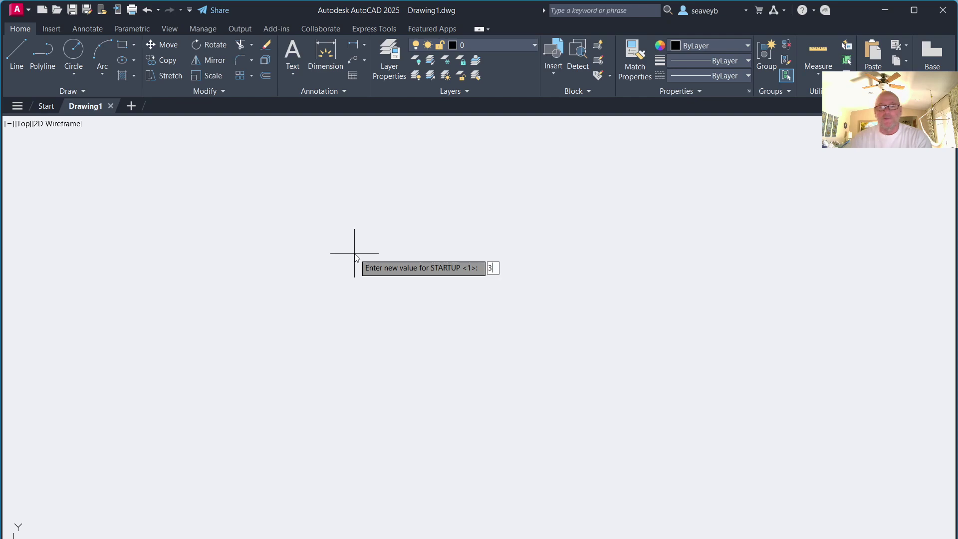
key("Return")
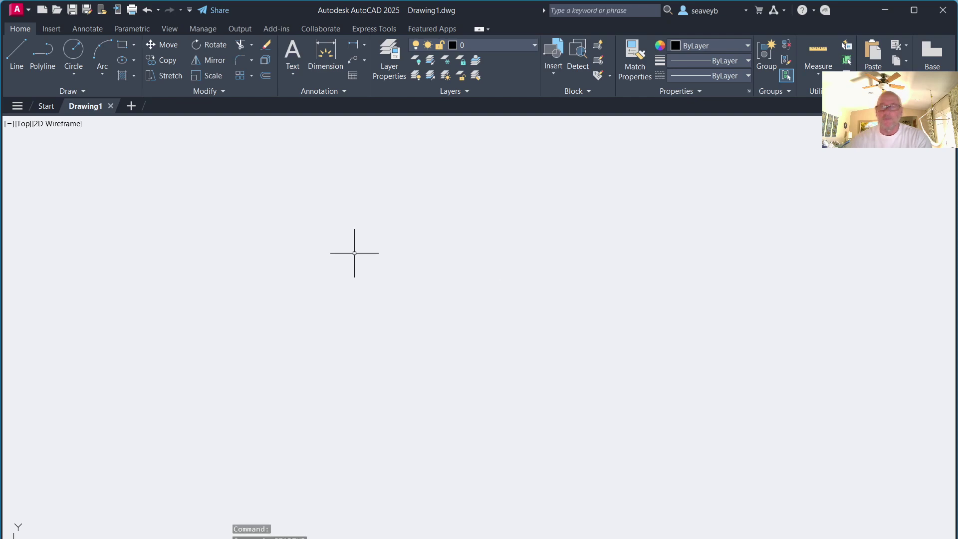
left_click(111, 106)
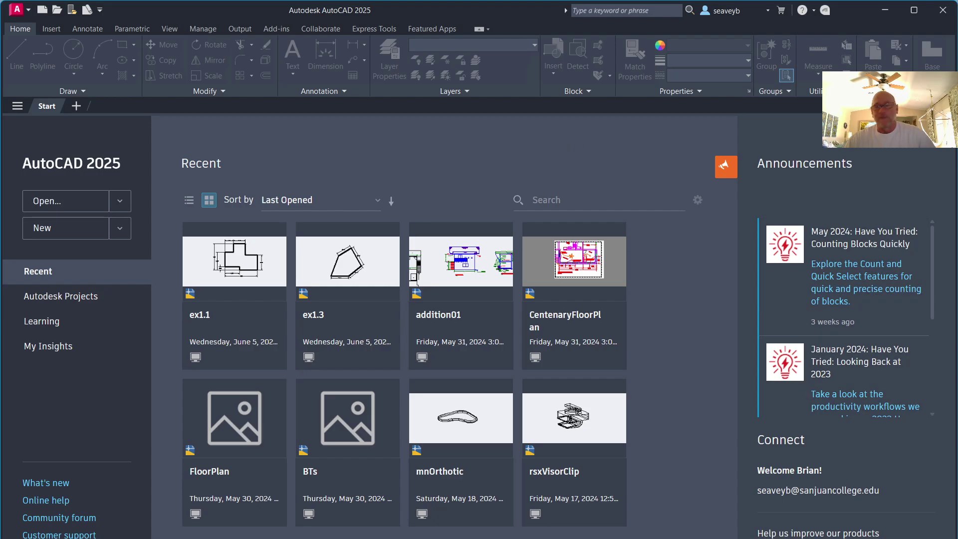
Create a new drawing from the Start page and turn off its grid display
scroll(848, 297, "down", 3)
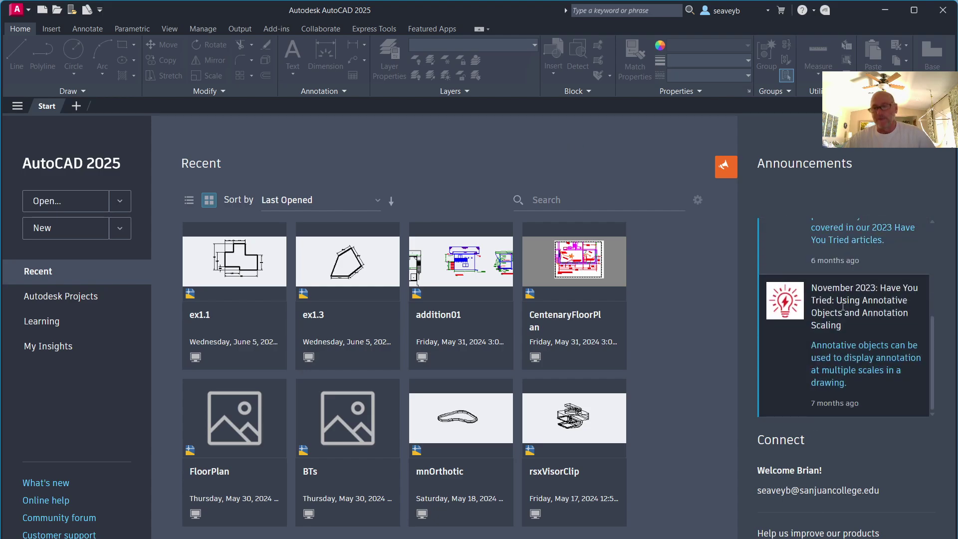
scroll(853, 299, "up", 3)
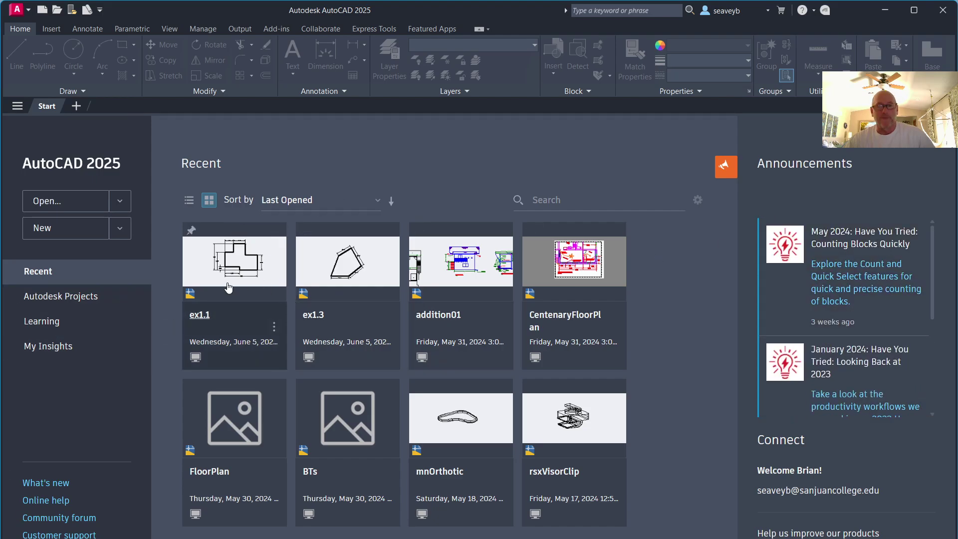
left_click(48, 231)
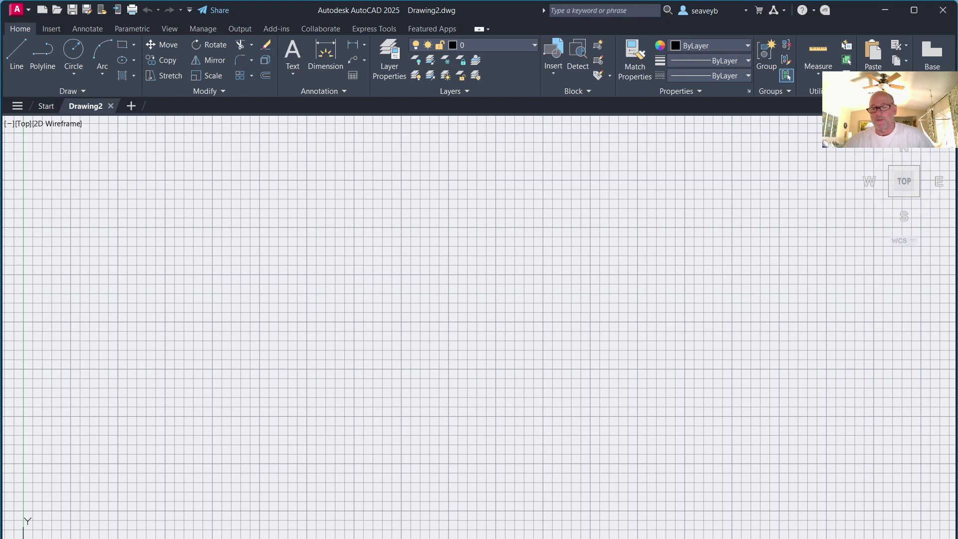
key("F7")
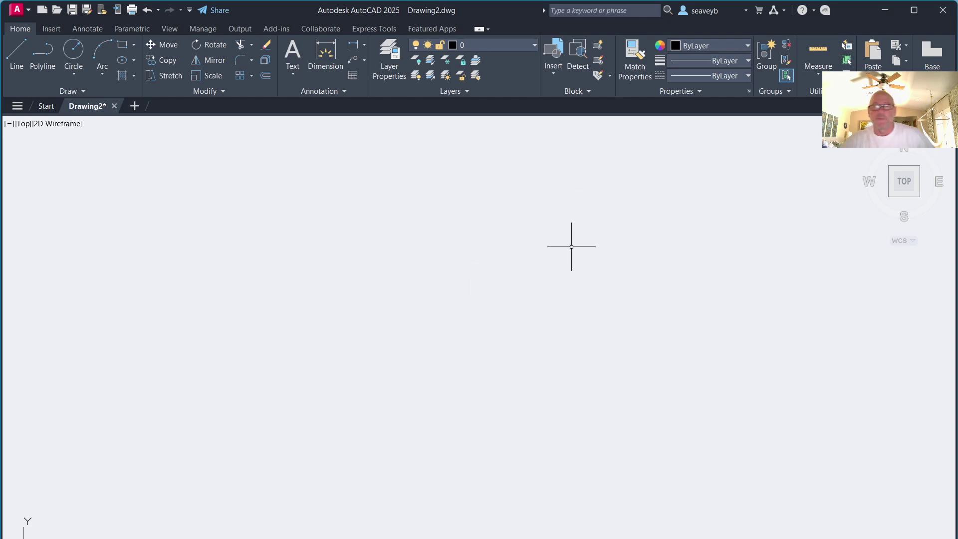
Review the drawing window colors in the display options without changing them, and set the crosshair size to 100
right_click(538, 198)
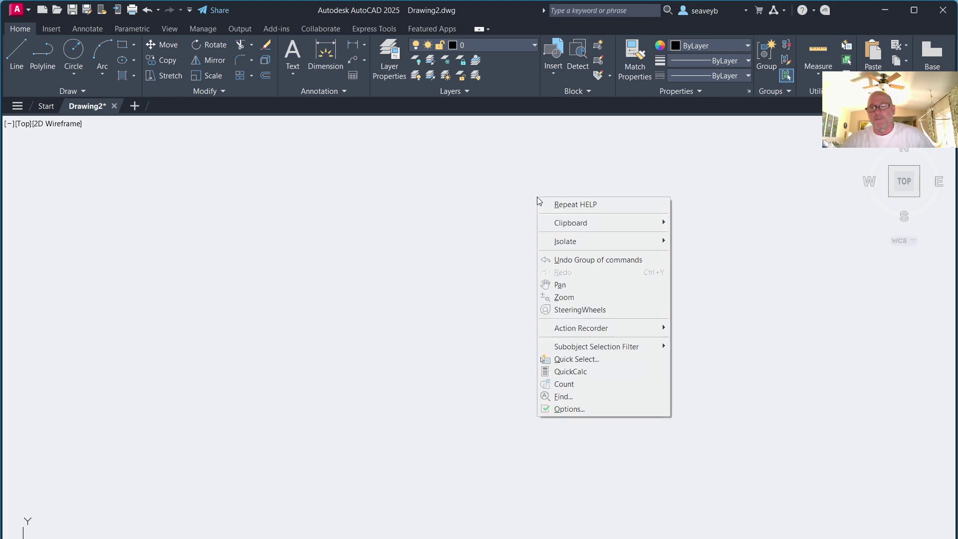
left_click(579, 409)
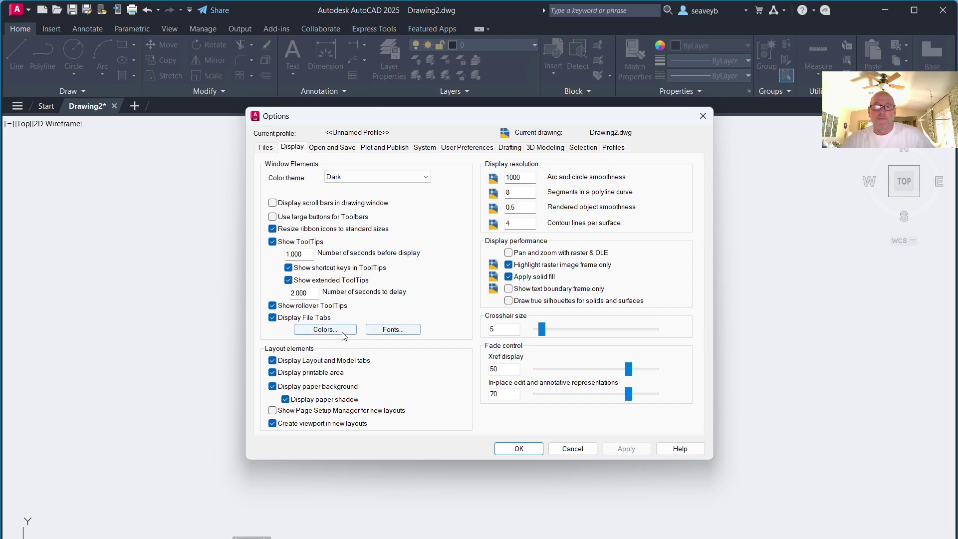
left_click(324, 330)
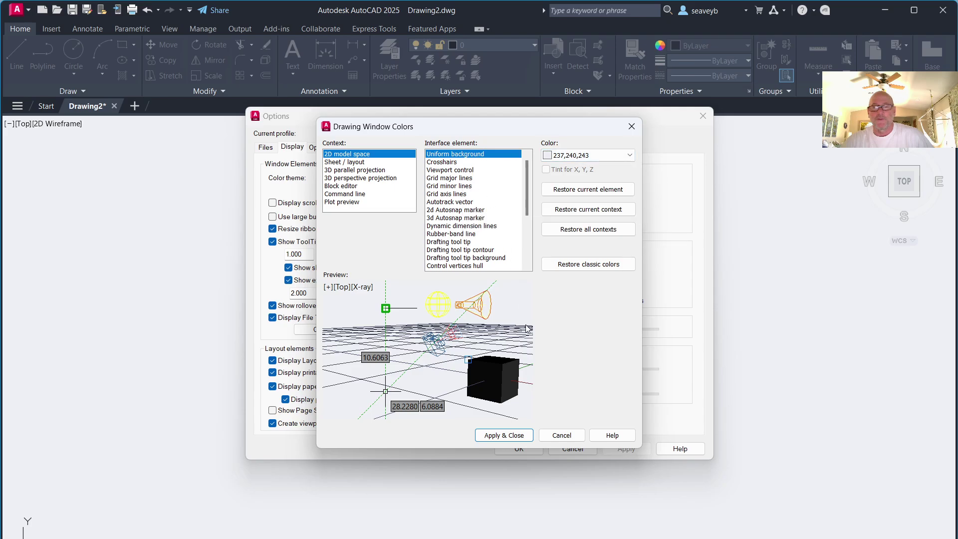
left_click(562, 435)
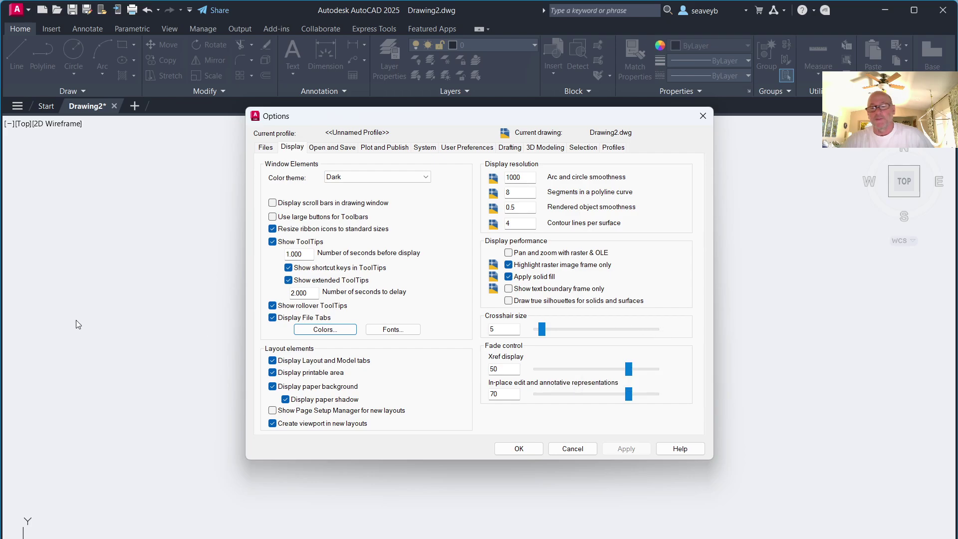
left_click_drag(542, 329, 690, 331)
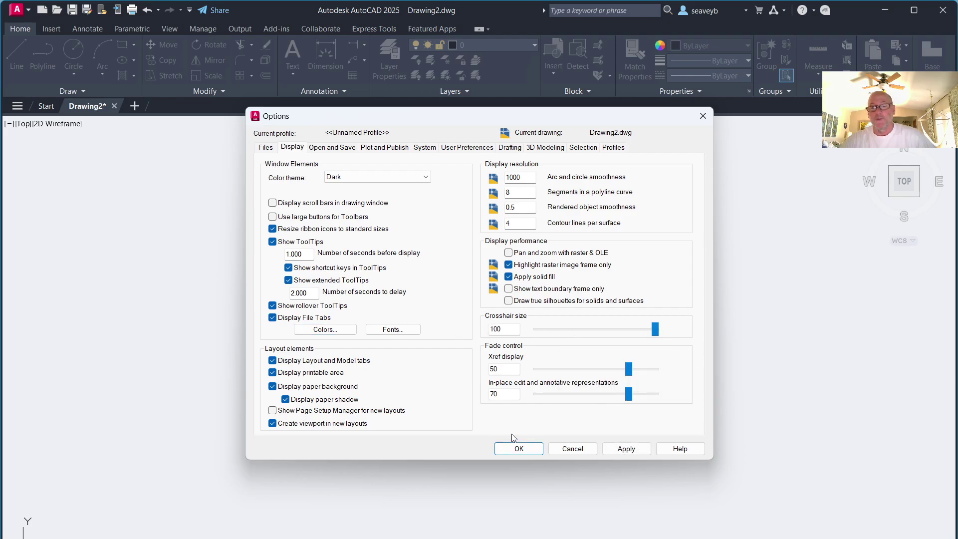
left_click(516, 449)
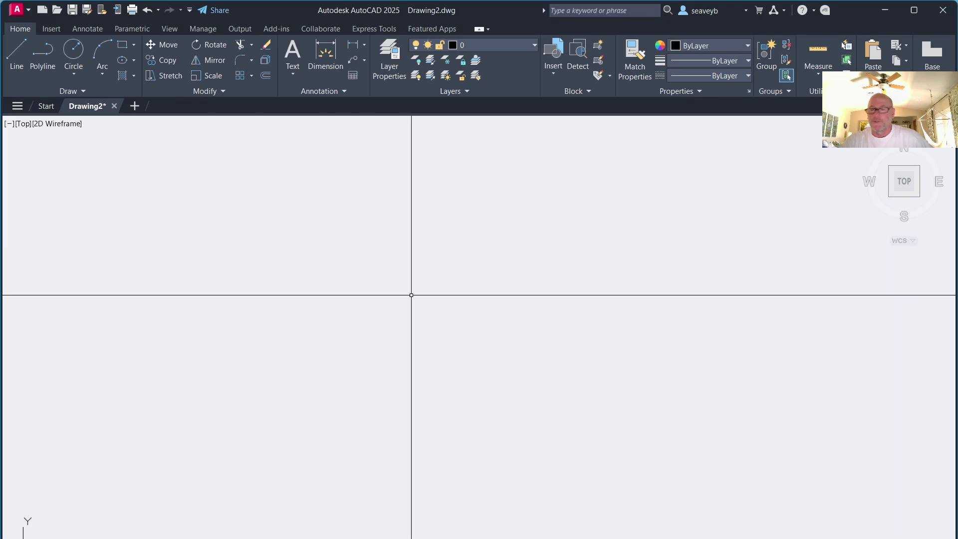
Reduce the crosshair size to about 5 in the display options
right_click(447, 283)
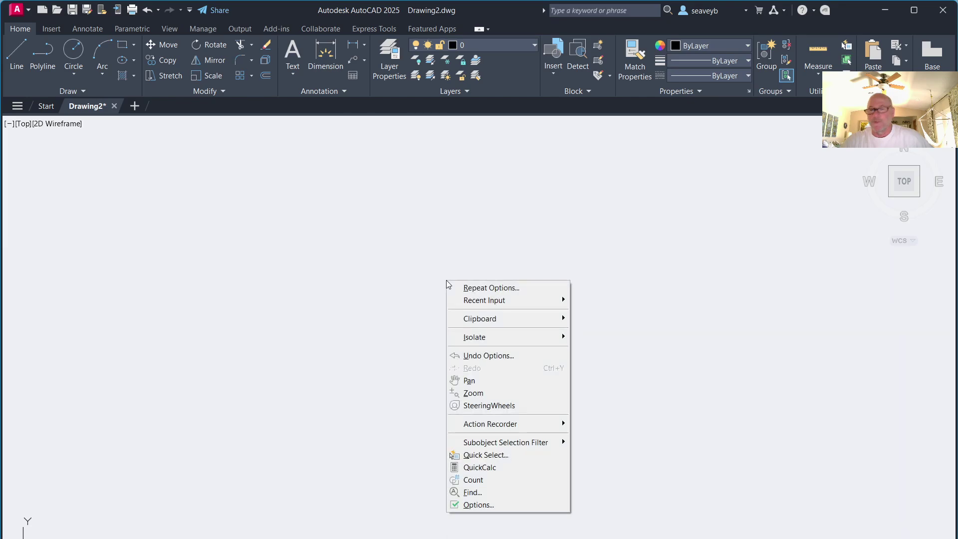
left_click(499, 505)
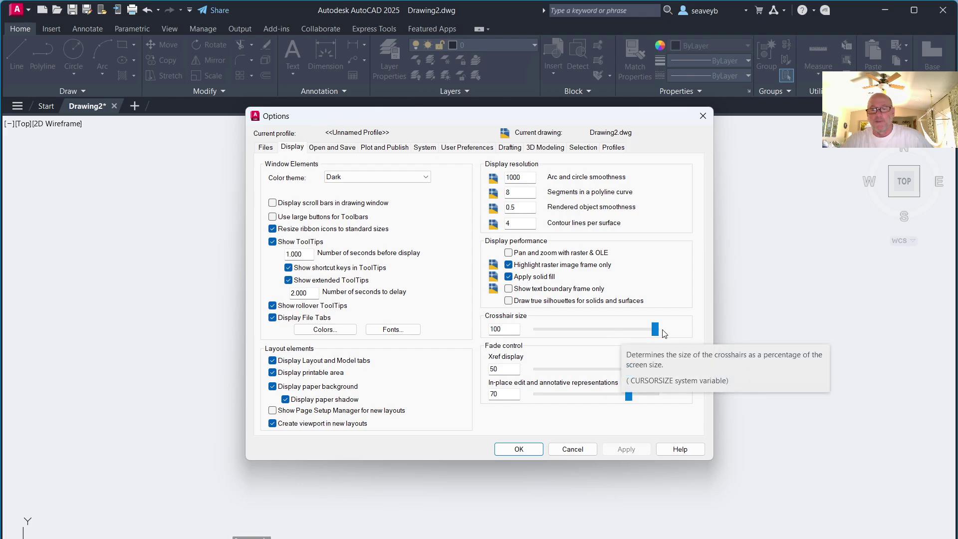
left_click_drag(655, 329, 543, 335)
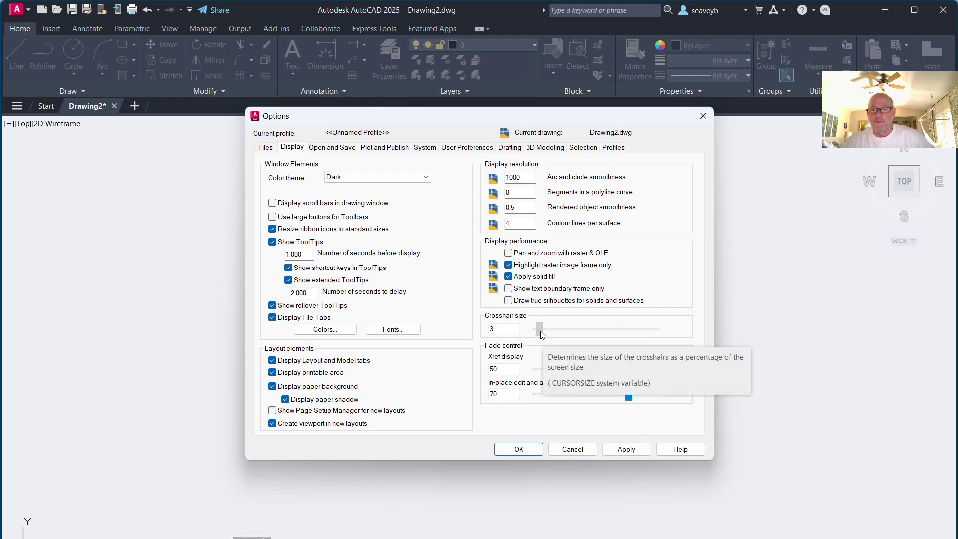
left_click(519, 449)
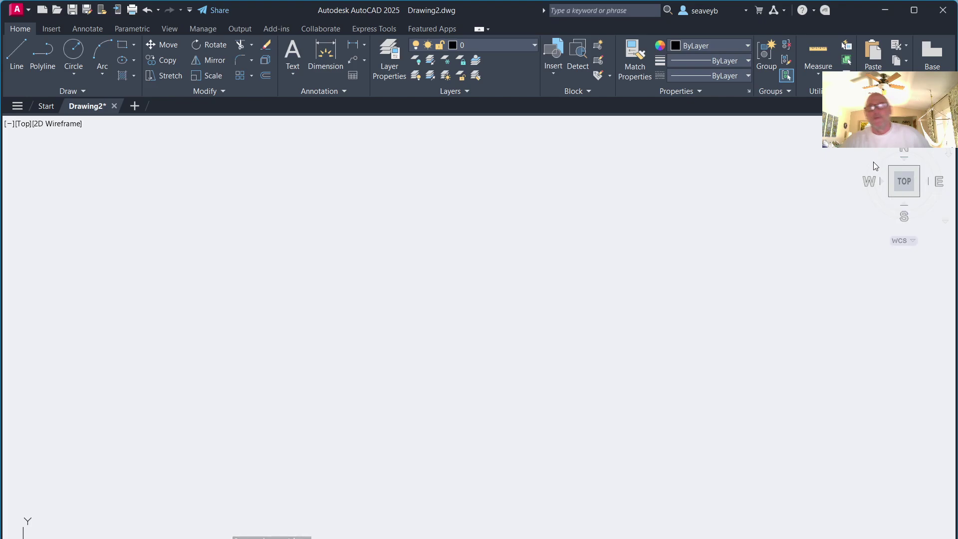
Turn off the ViewCube and the navigation bar in the drawing area, and return to the Home tools
left_click(170, 29)
left_click(82, 75)
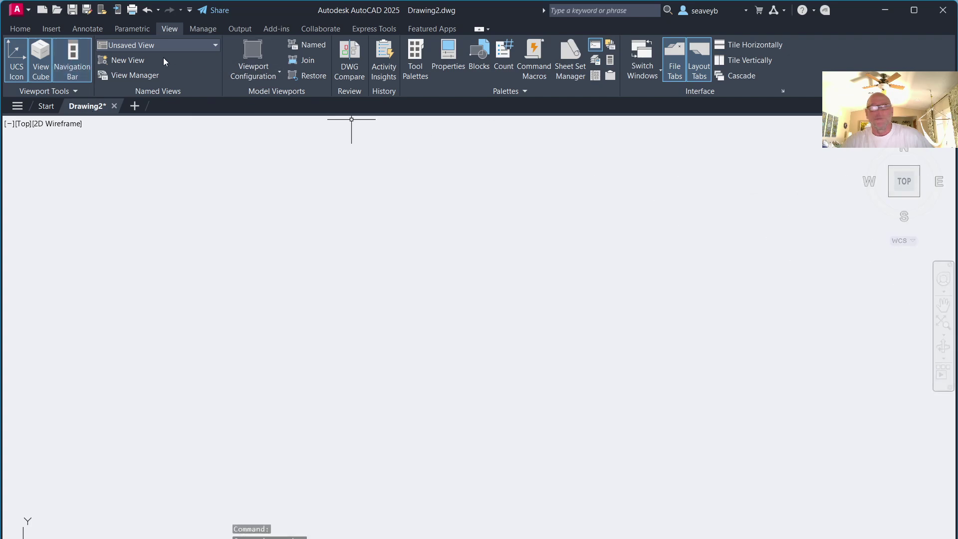
left_click(40, 58)
left_click(72, 60)
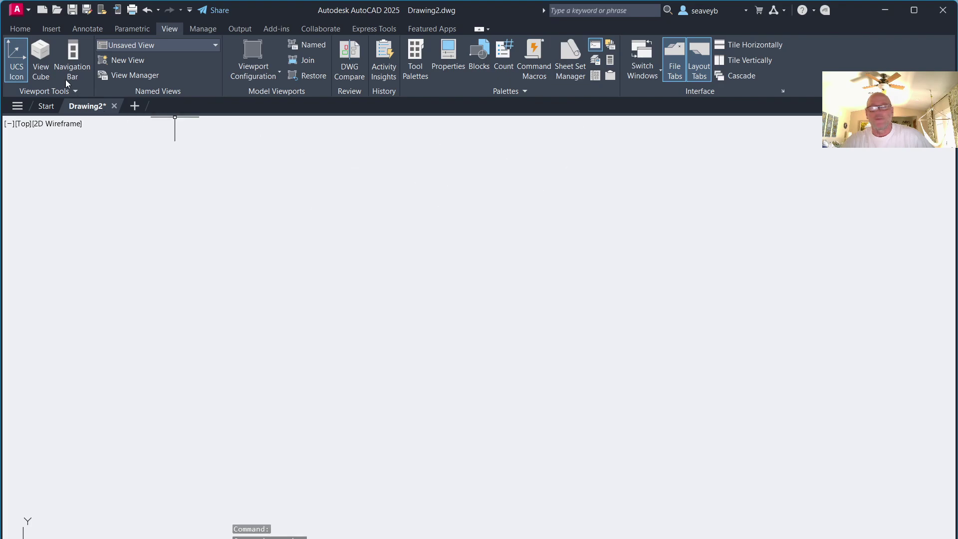
left_click(25, 28)
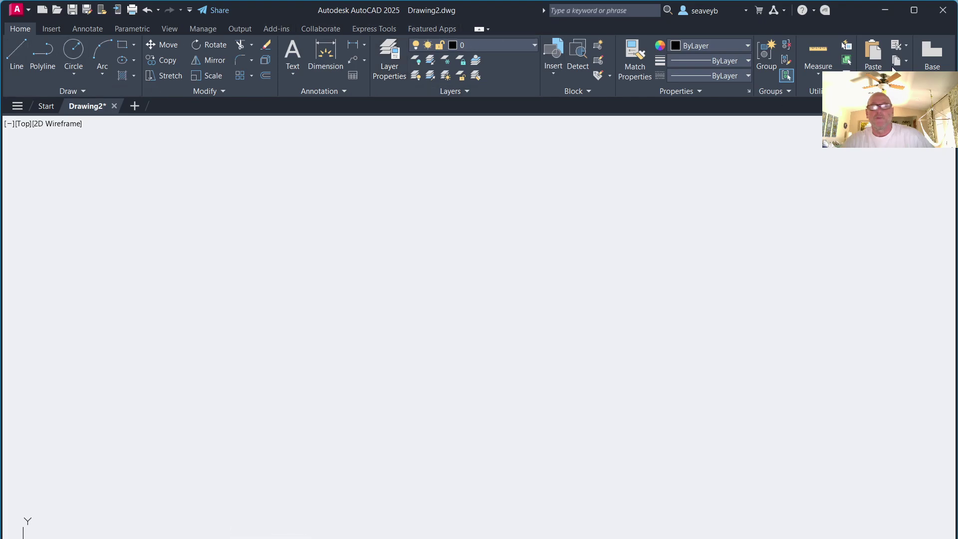
left_click(163, 29)
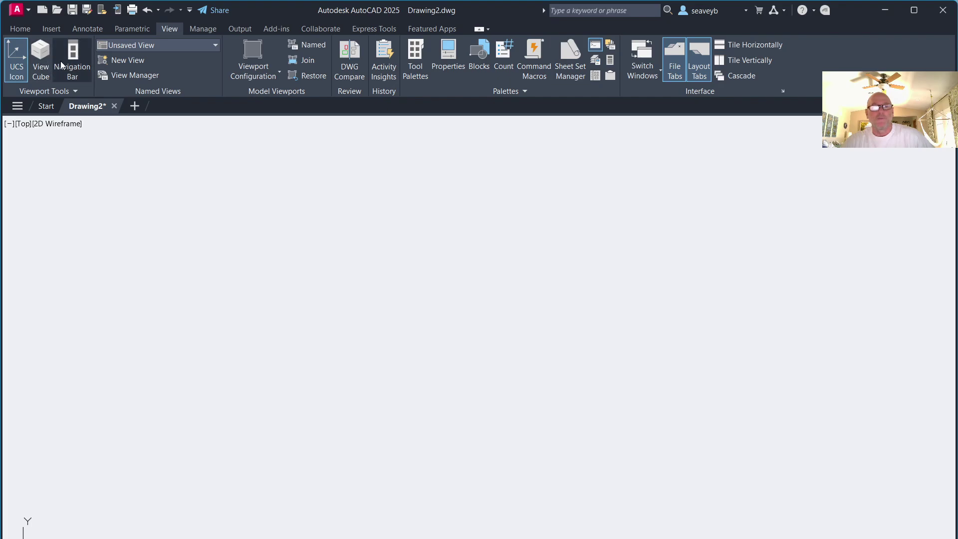
left_click(22, 30)
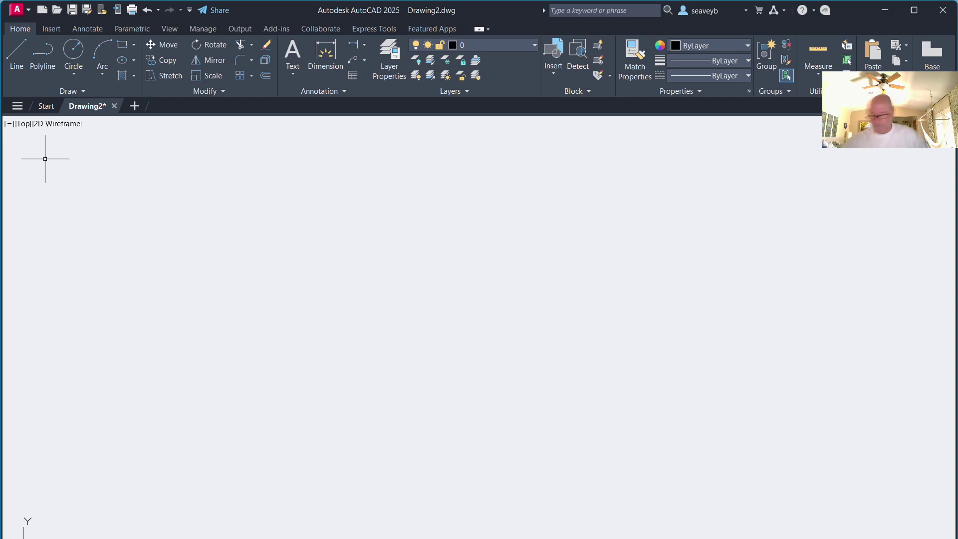
Open the recent drawing ex1.1 from the Start page and switch back to Drawing2
left_click(44, 105)
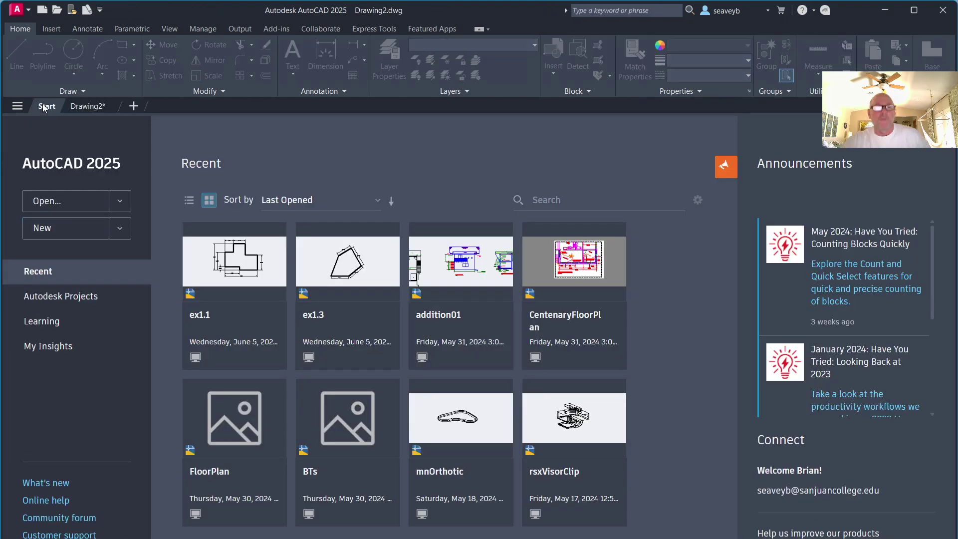
left_click(89, 107)
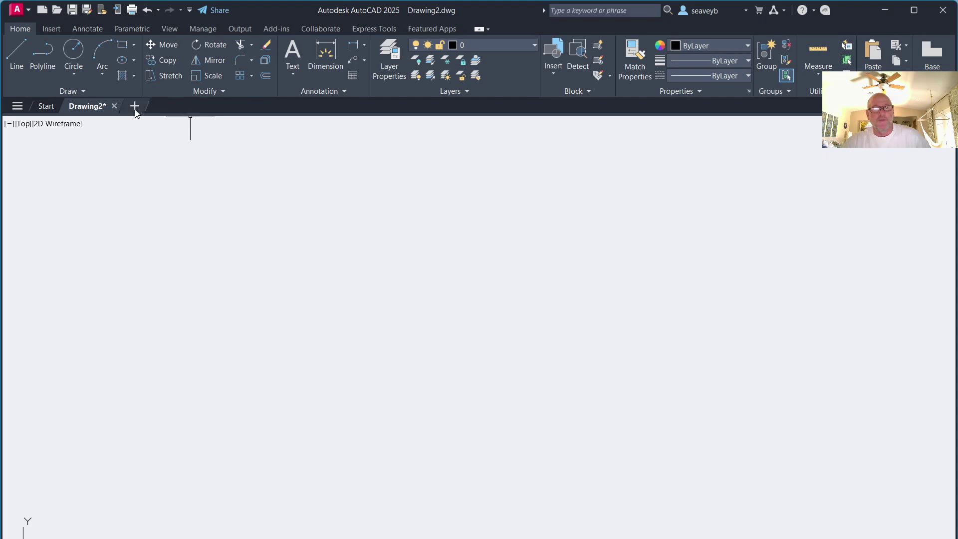
left_click(44, 104)
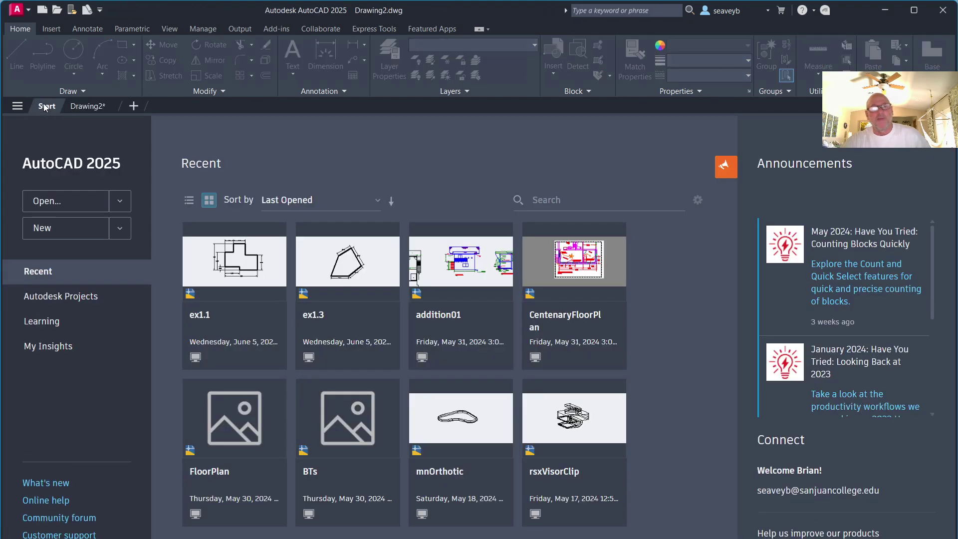
left_click(216, 263)
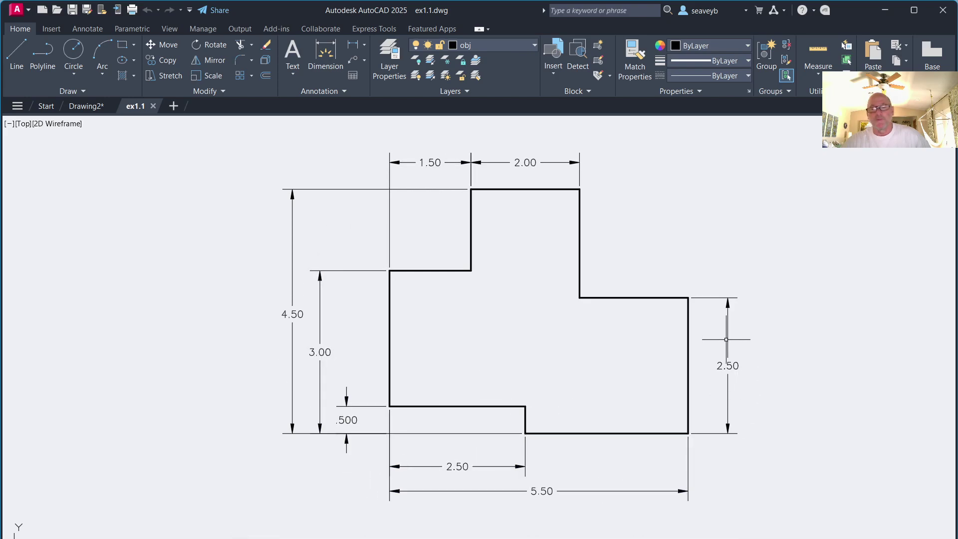
left_click(83, 105)
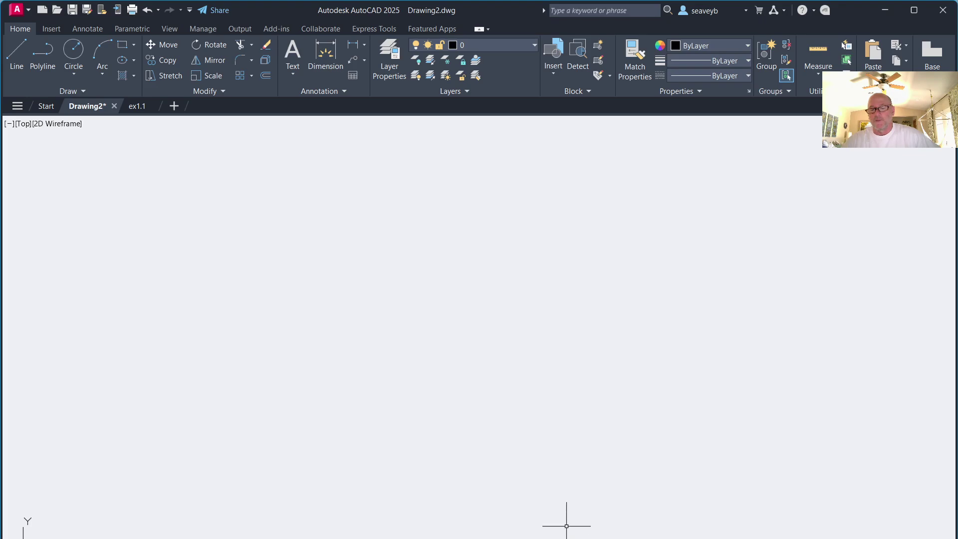
Turn the Dynamic Input entry off and back on in the status bar's customization list, and close the list
left_click(949, 538)
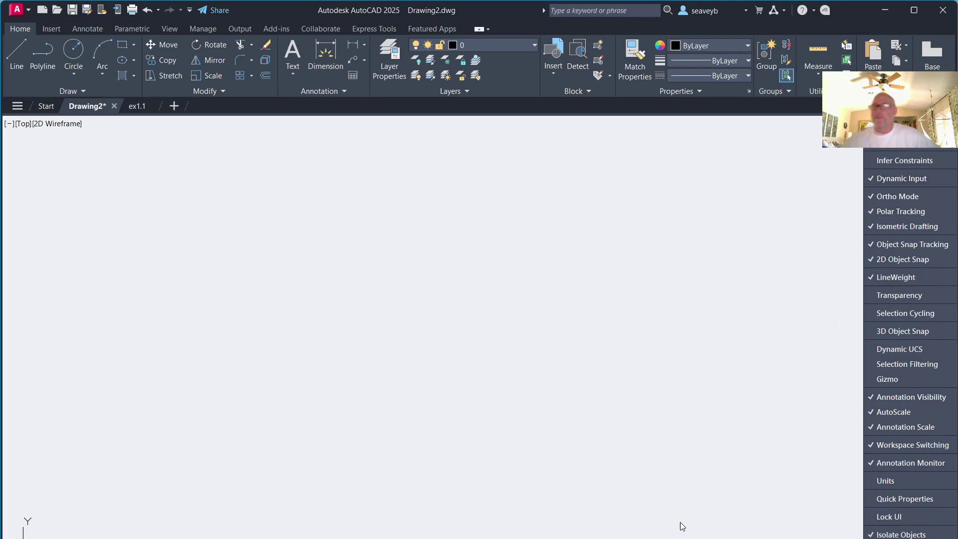
left_click(906, 179)
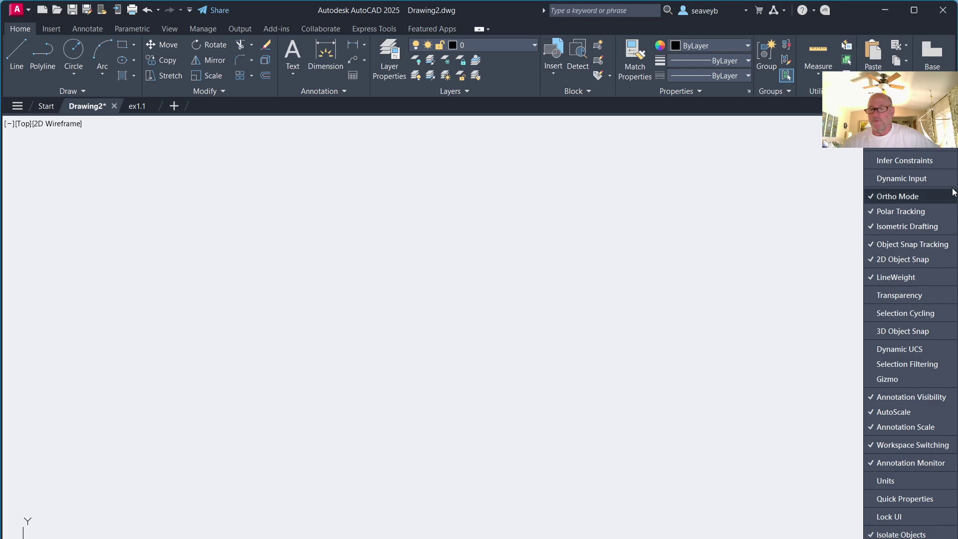
left_click(889, 178)
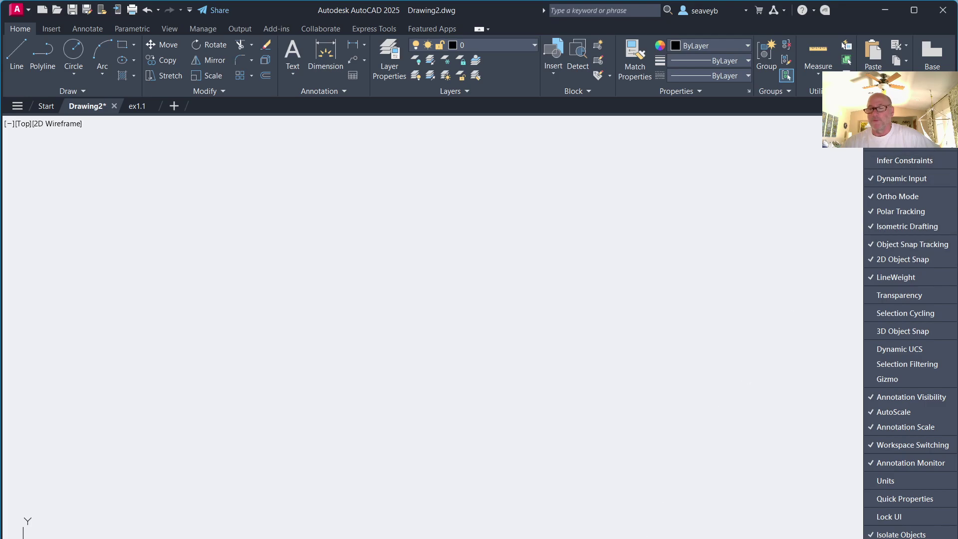
key("Escape")
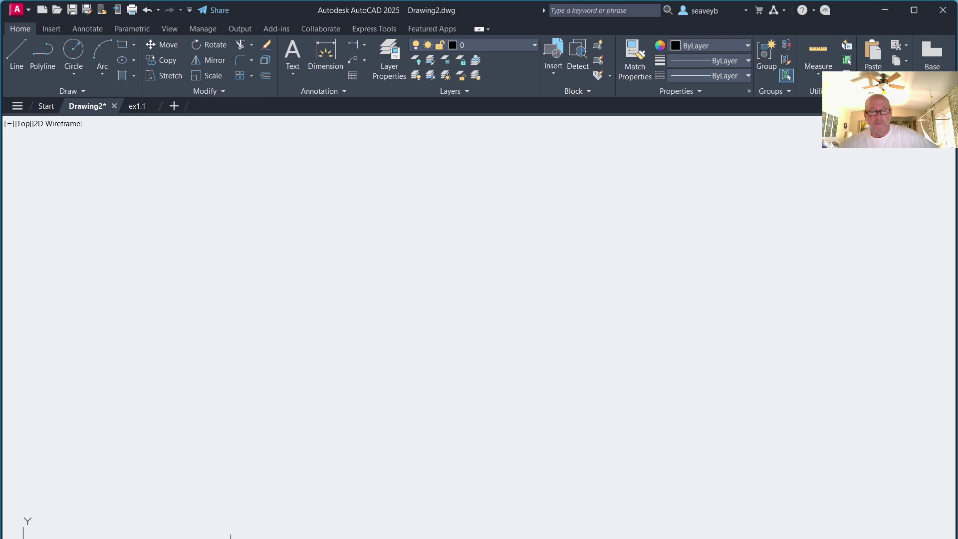
Reduce the height of the command line window, and expand and collapse the command history
mouse_move(283, 511)
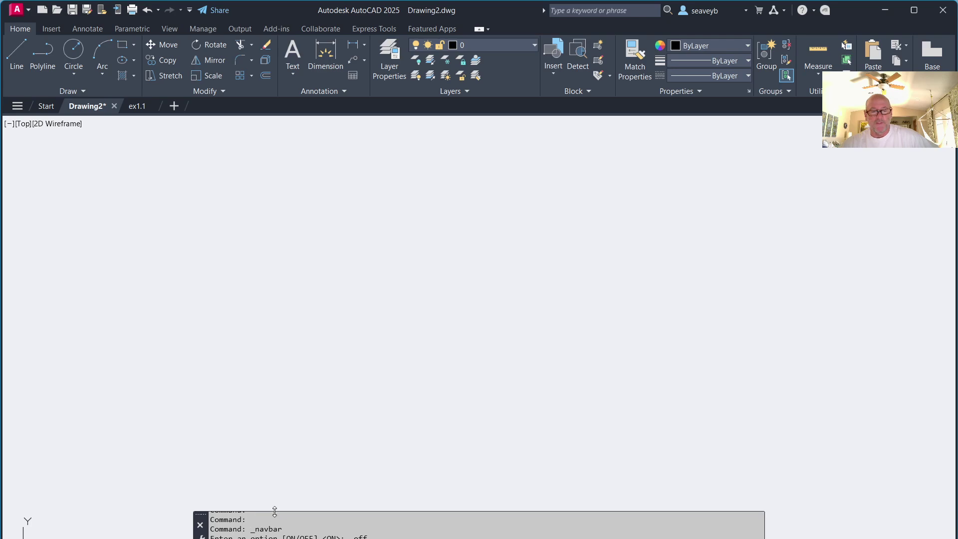
left_click_drag(275, 512, 314, 538)
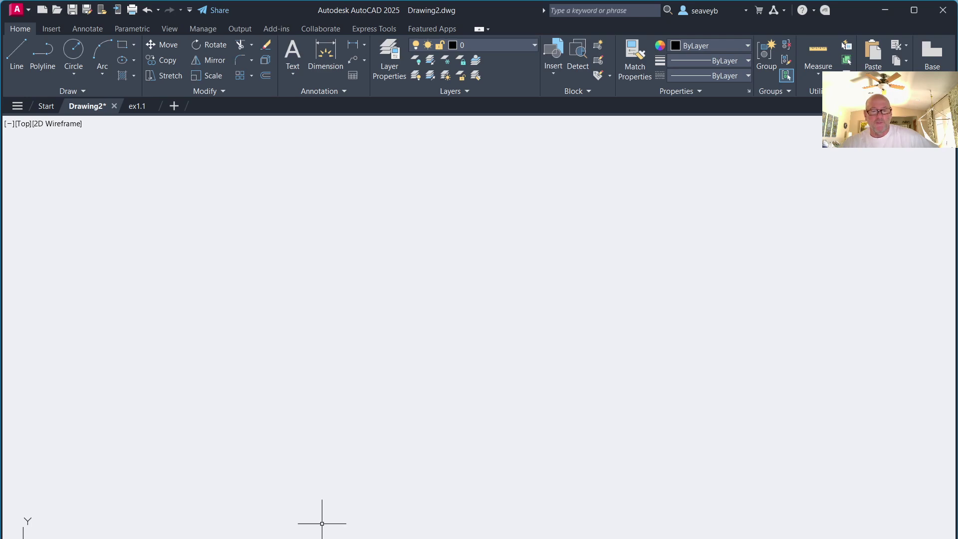
key("F2")
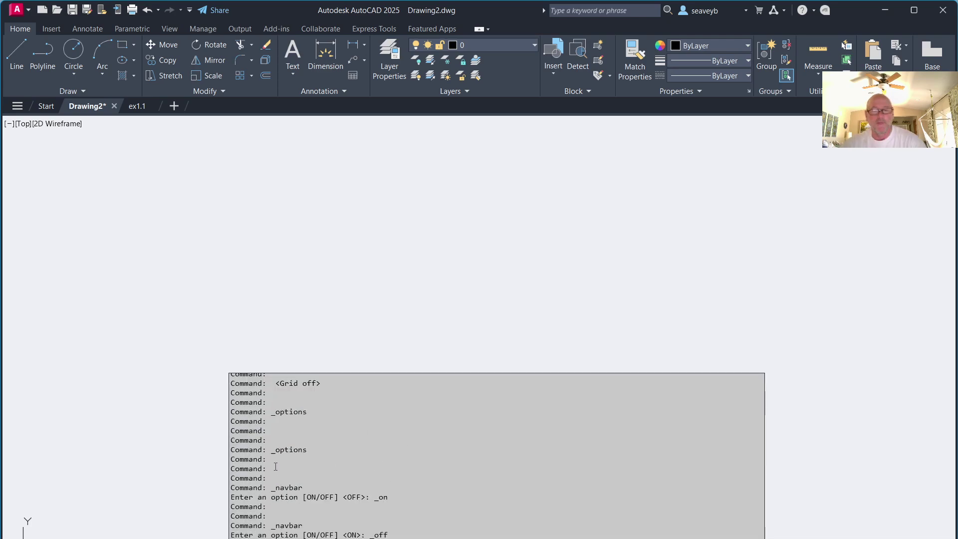
key("F2")
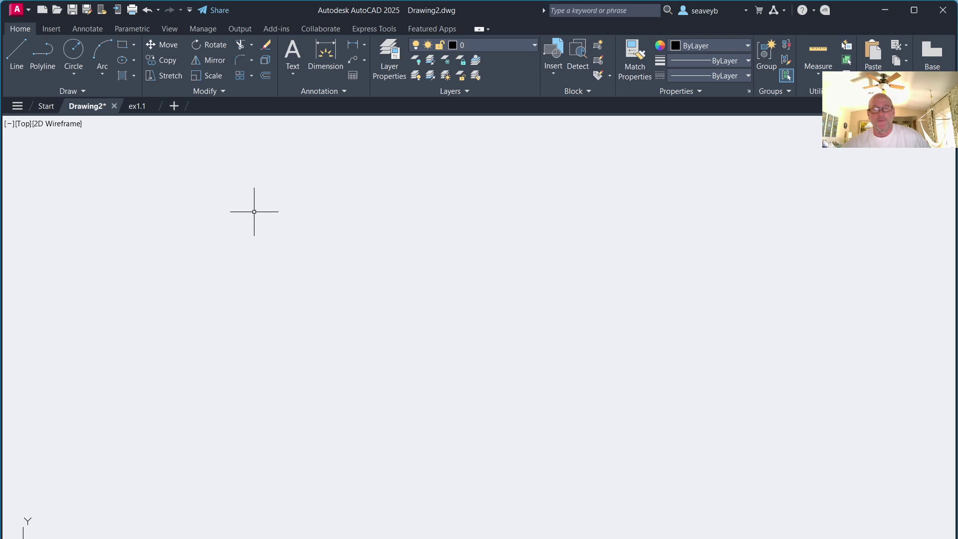
Start a line with its first point at the origin, 0,0
mouse_move(342, 239)
middle_mouse_down()
mouse_move(374, 259)
mouse_move(364, 247)
middle_mouse_up()
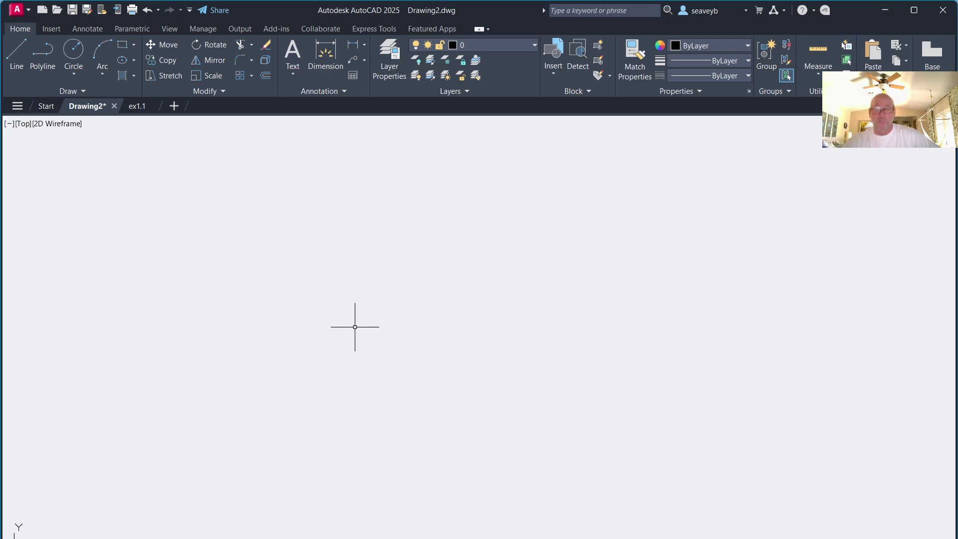
type("L")
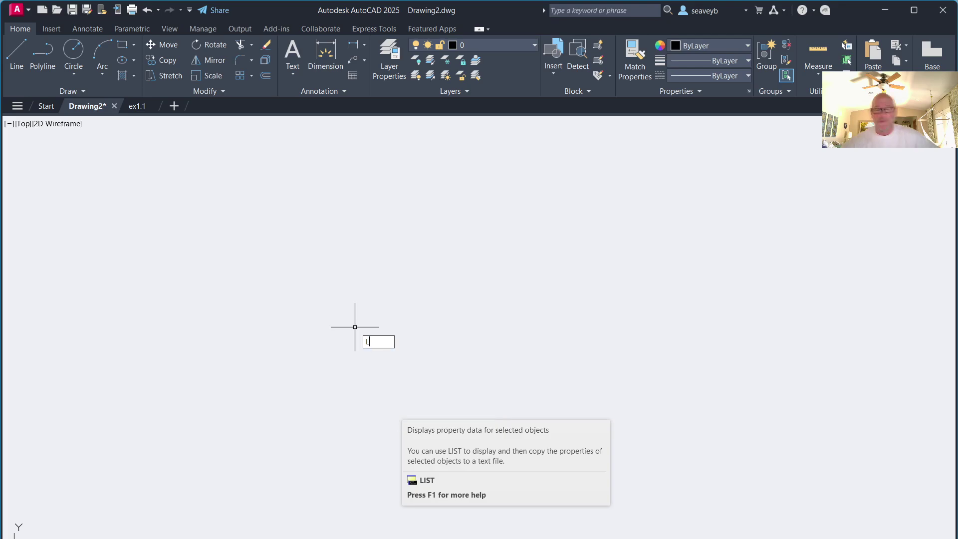
key("Return")
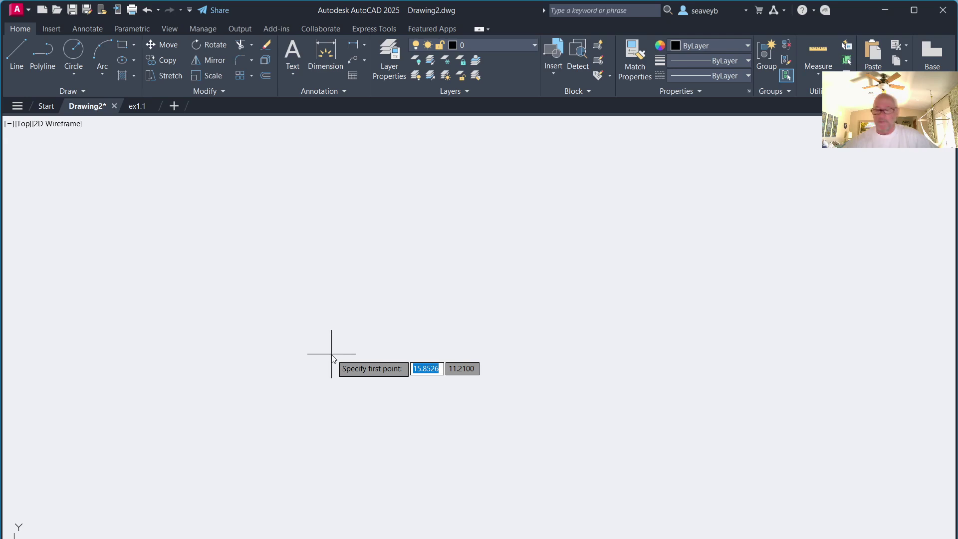
type(",")
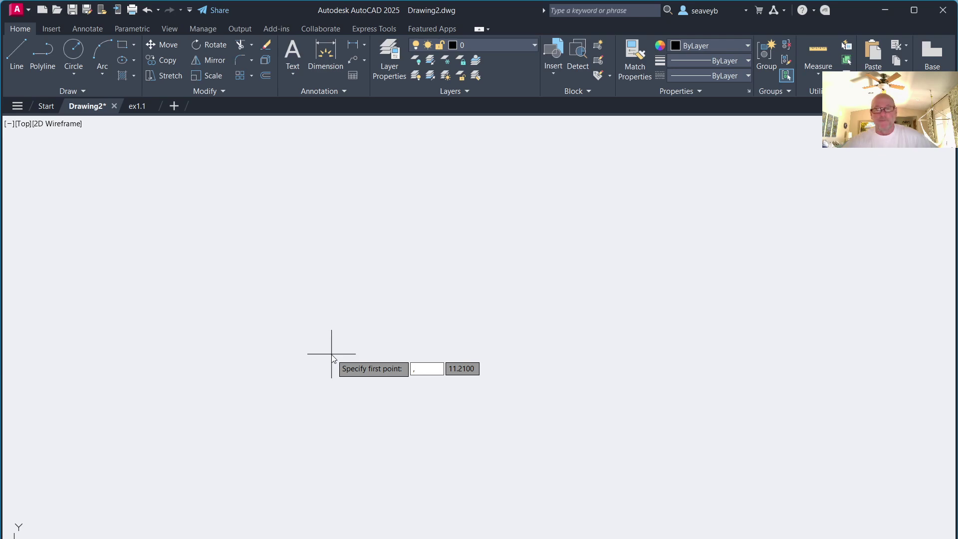
key("BackSpace")
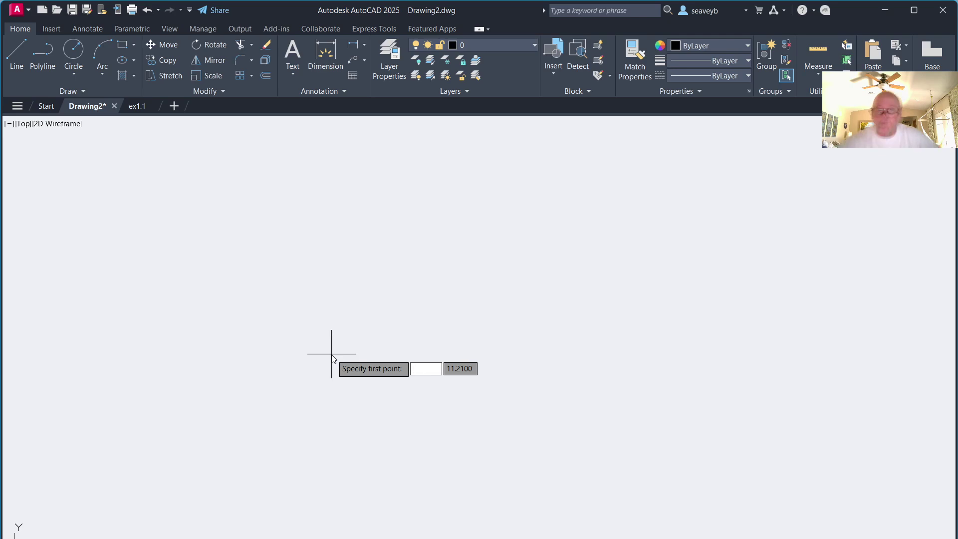
type("0")
key("Tab")
type("0")
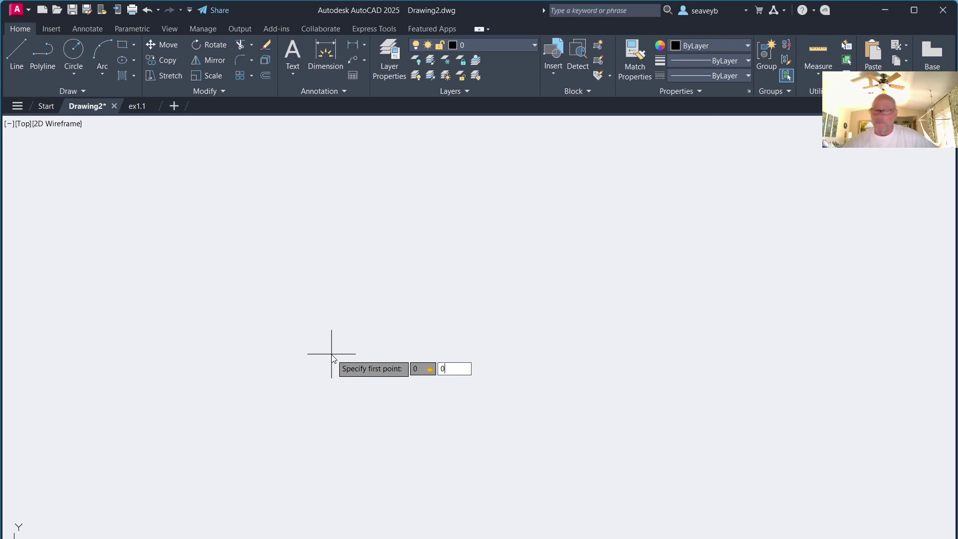
key("Return")
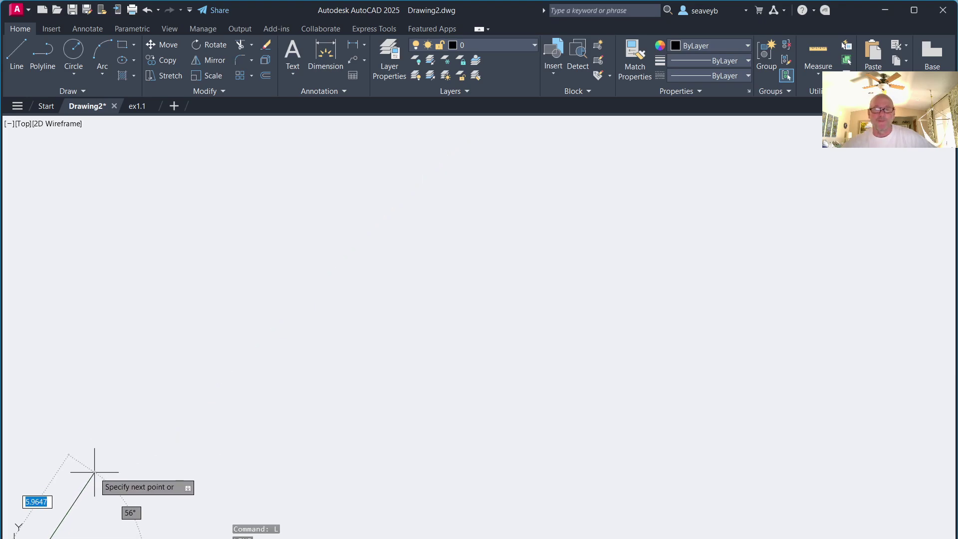
Draw the segment from the origin with a length of 5 and an angle of 33°, and end the Line command
mouse_move(95, 472)
middle_mouse_down()
mouse_move(226, 357)
mouse_move(377, 280)
mouse_move(481, 246)
mouse_move(631, 327)
mouse_move(488, 158)
mouse_move(667, 328)
mouse_move(321, 246)
mouse_move(325, 340)
mouse_move(504, 227)
mouse_move(398, 283)
mouse_move(389, 274)
middle_mouse_up()
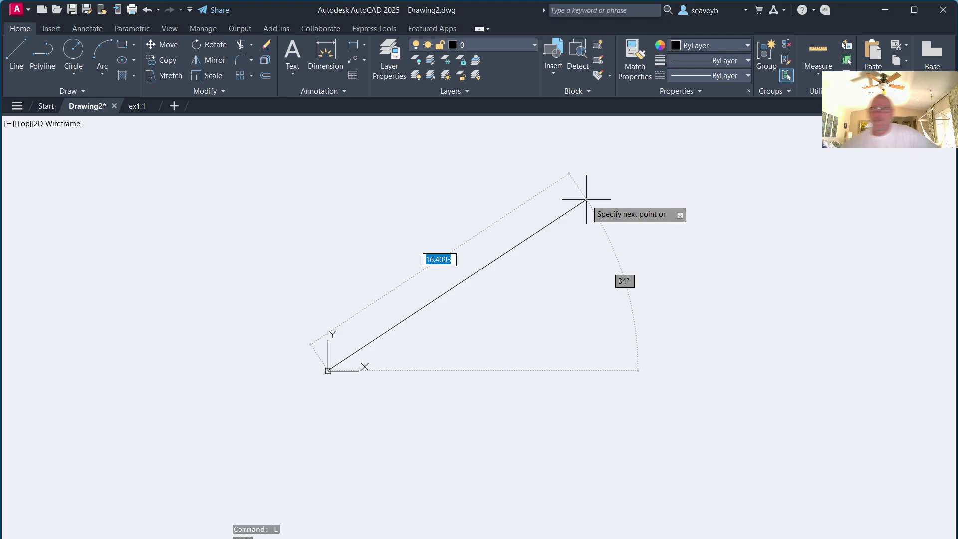
type("5")
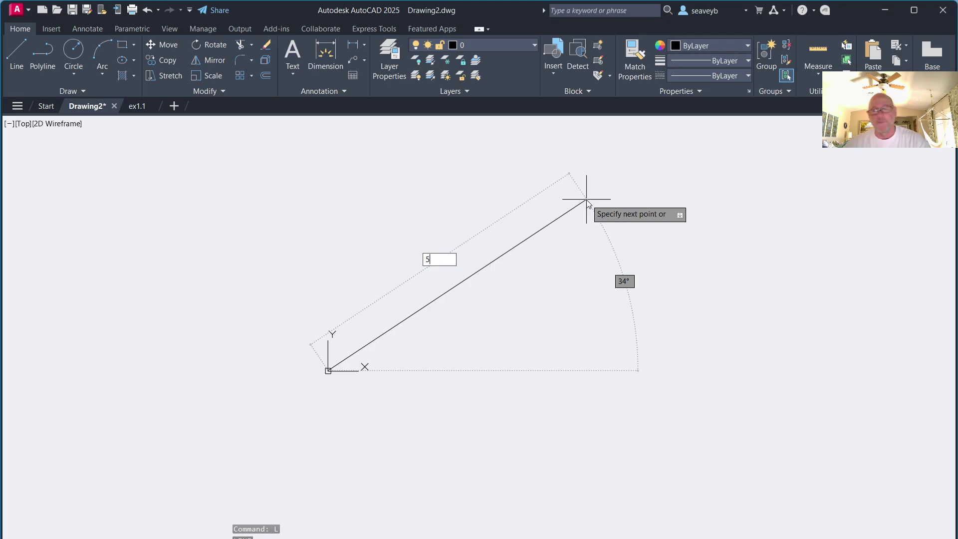
key("Tab")
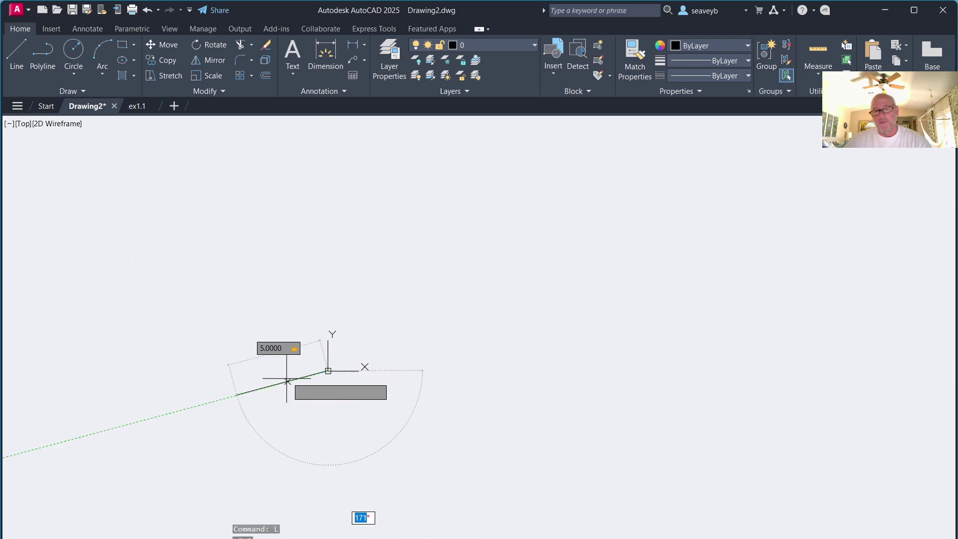
scroll(289, 375, "up", 4)
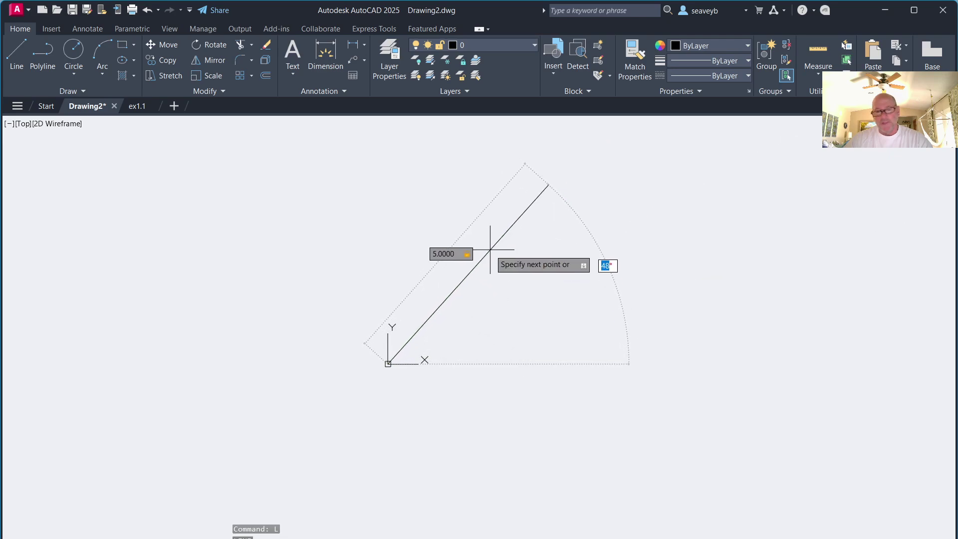
key("Tab")
key("Tab")
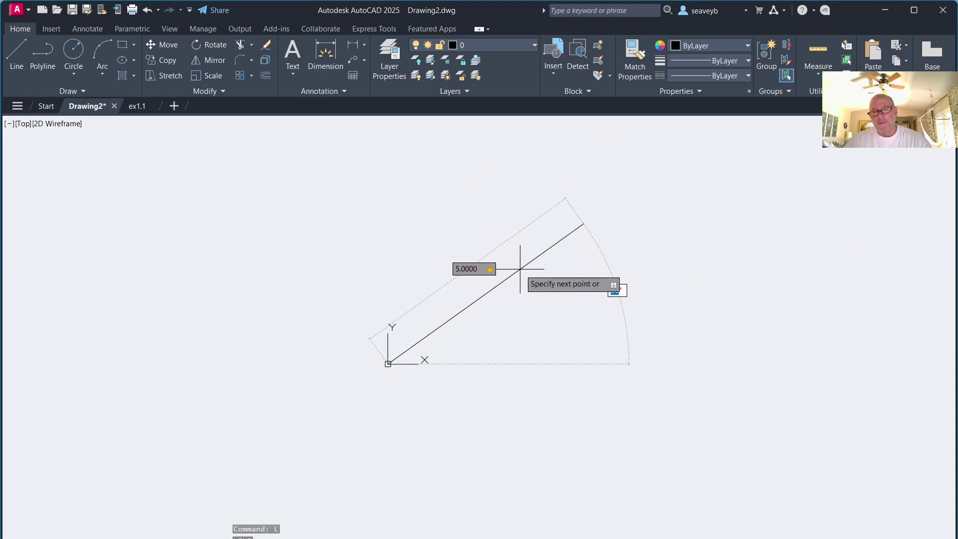
key("Tab")
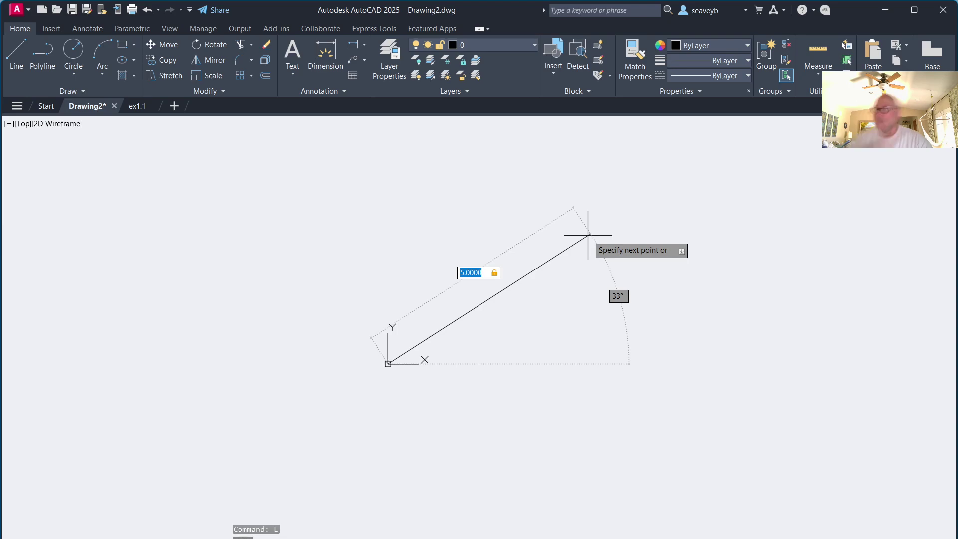
key("Tab")
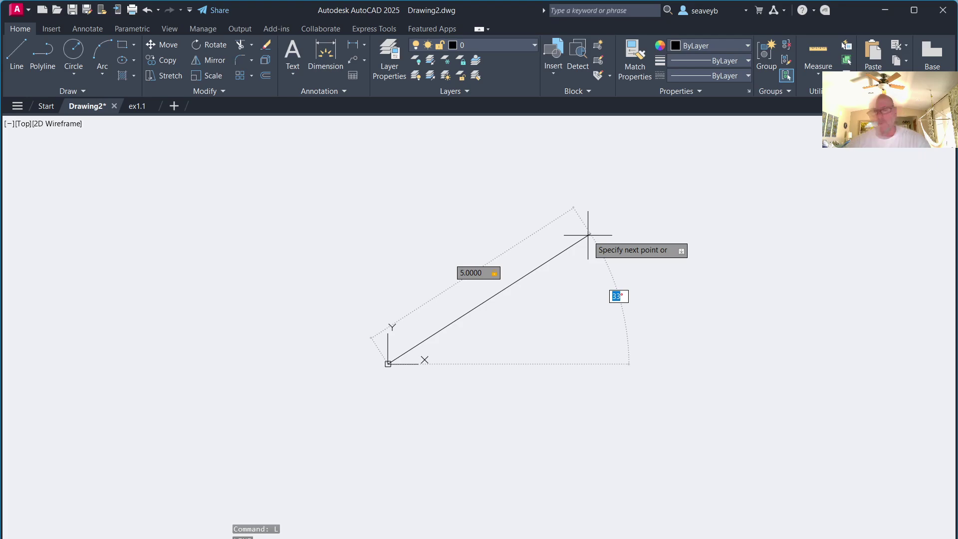
type("33")
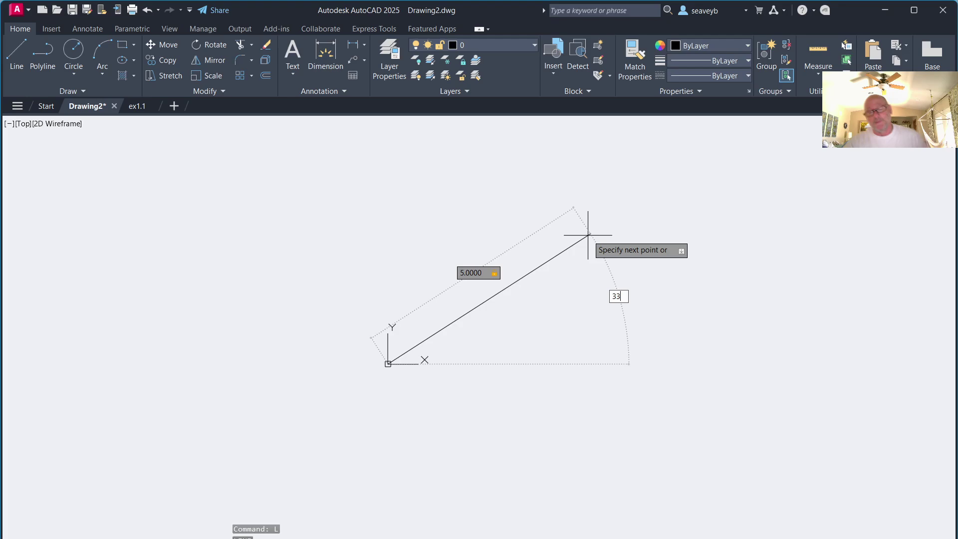
key("Return")
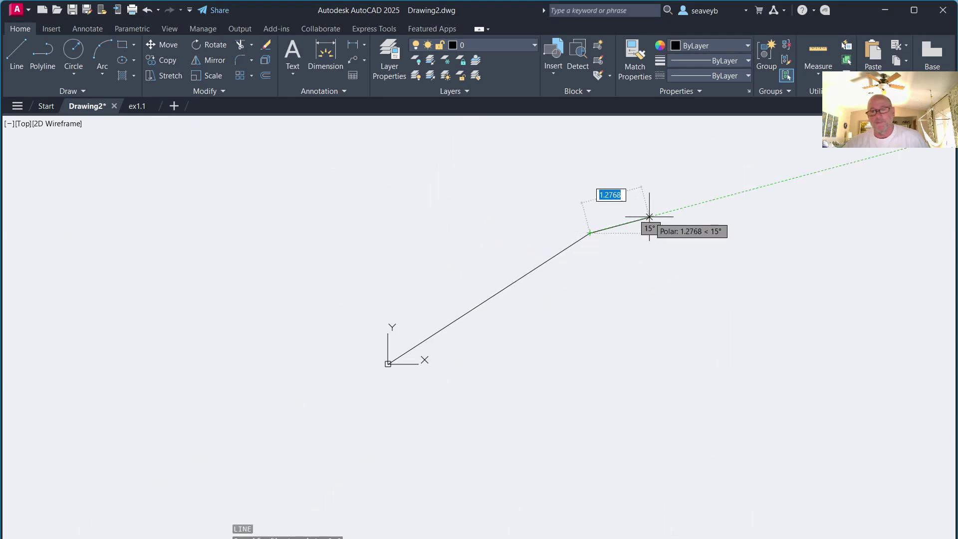
key("Escape")
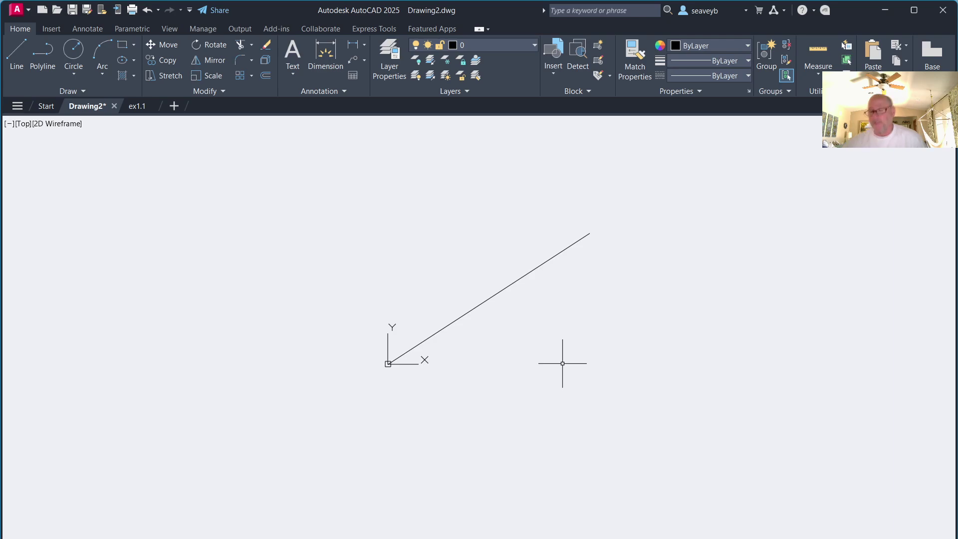
Continue a new line from the last endpoint to a point offset by relative coordinates 3.8,3.8
key("Return")
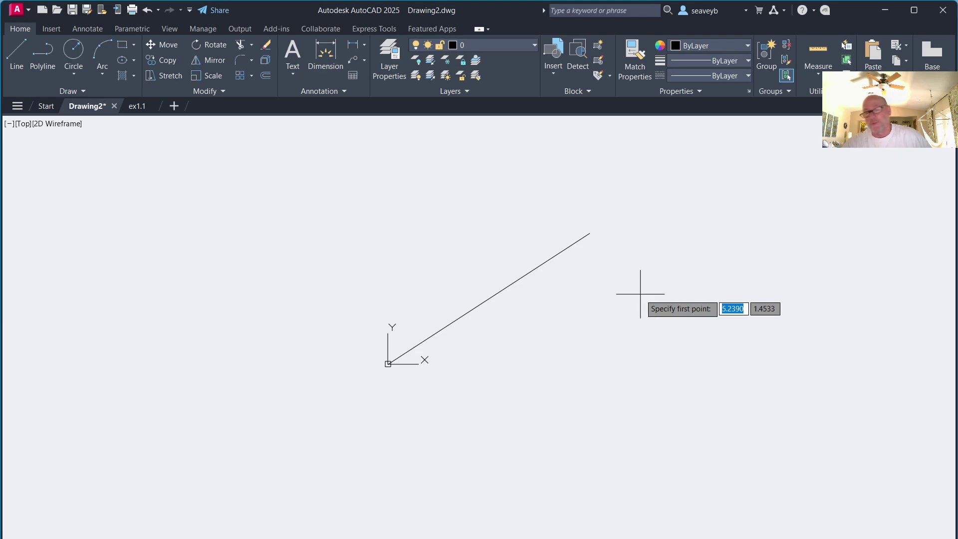
key("Return")
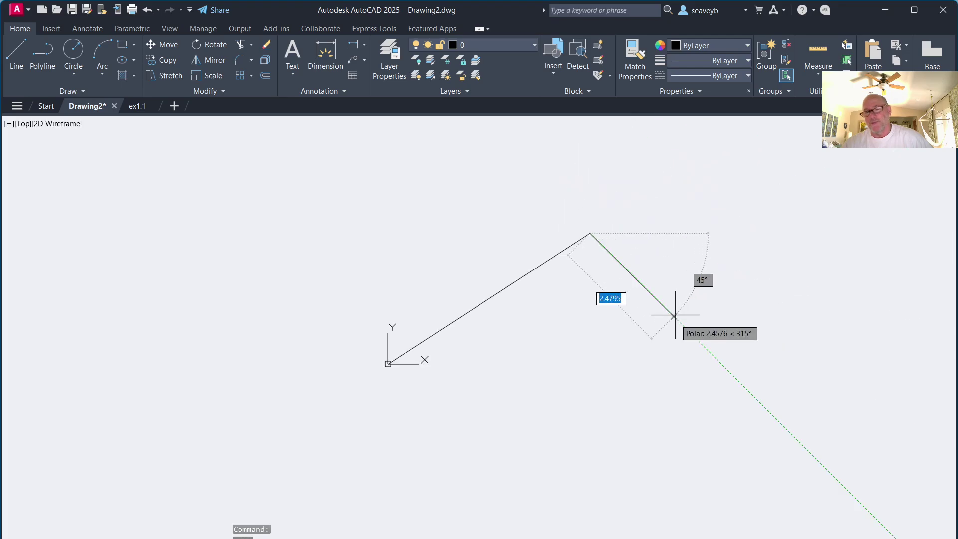
type("3.")
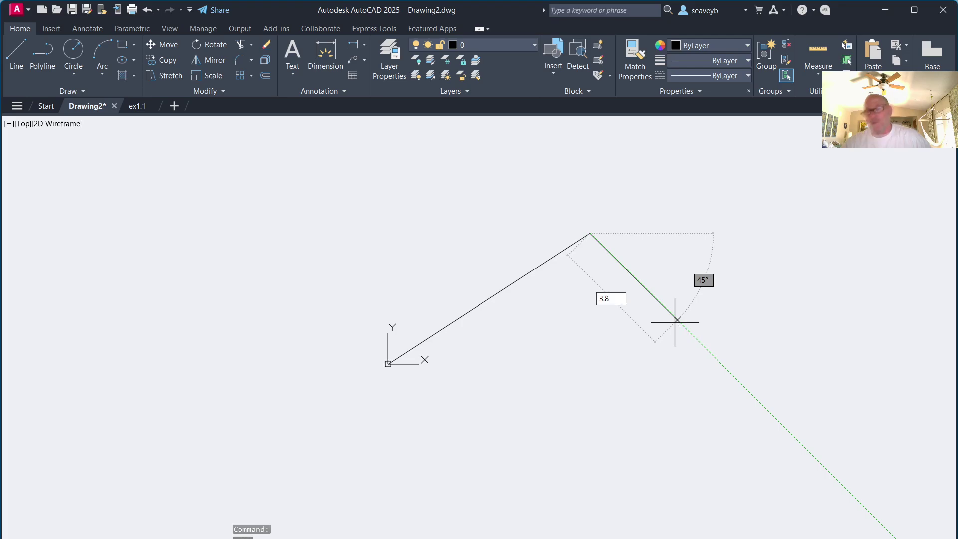
type("8")
key("Tab")
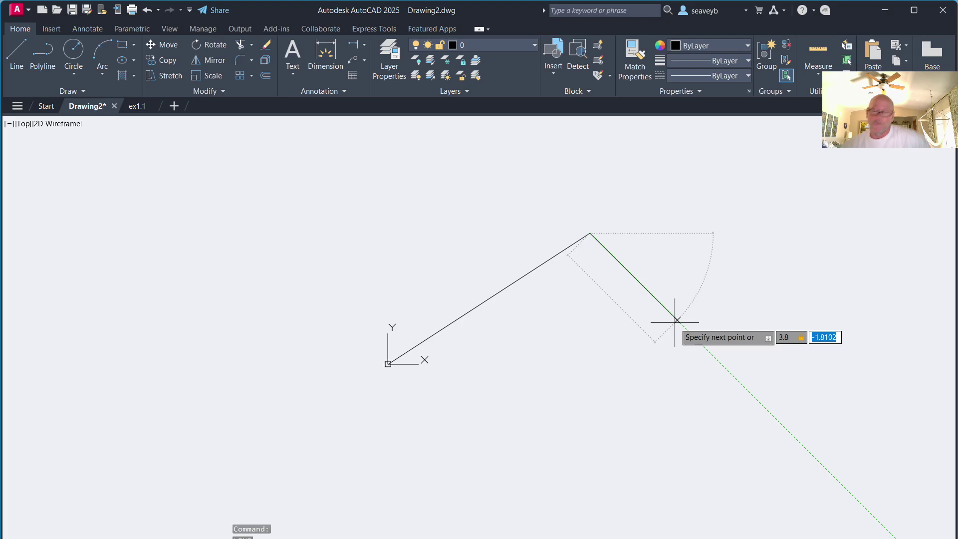
type("3.8")
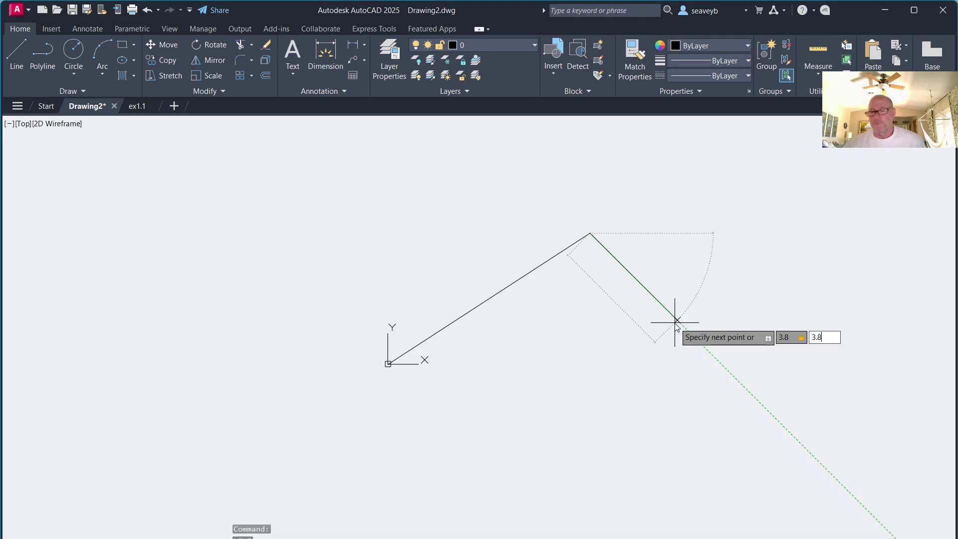
key("Return")
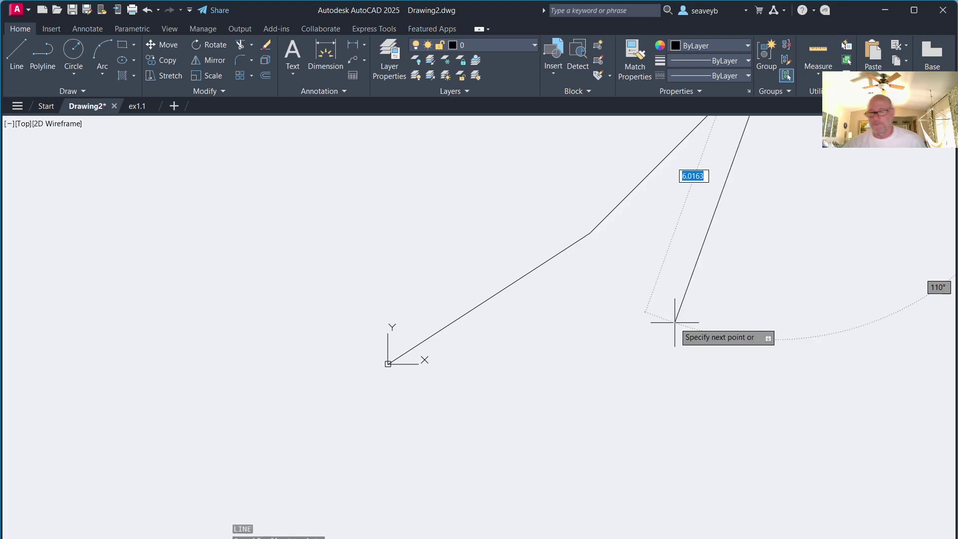
Draw the next segment to the absolute coordinates #3.8,3.8 and end the Line command
mouse_move(679, 324)
middle_mouse_down()
mouse_move(633, 419)
mouse_move(595, 433)
middle_mouse_up()
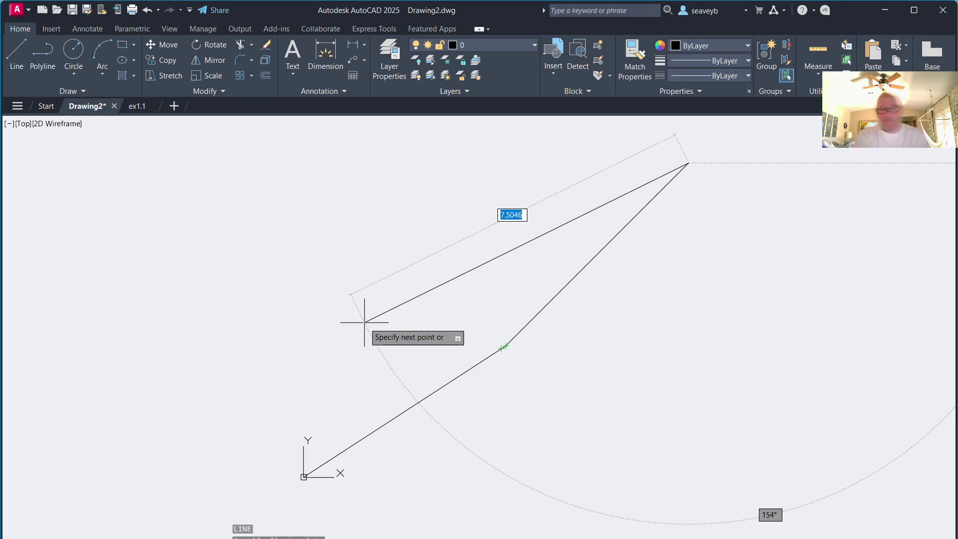
type("#")
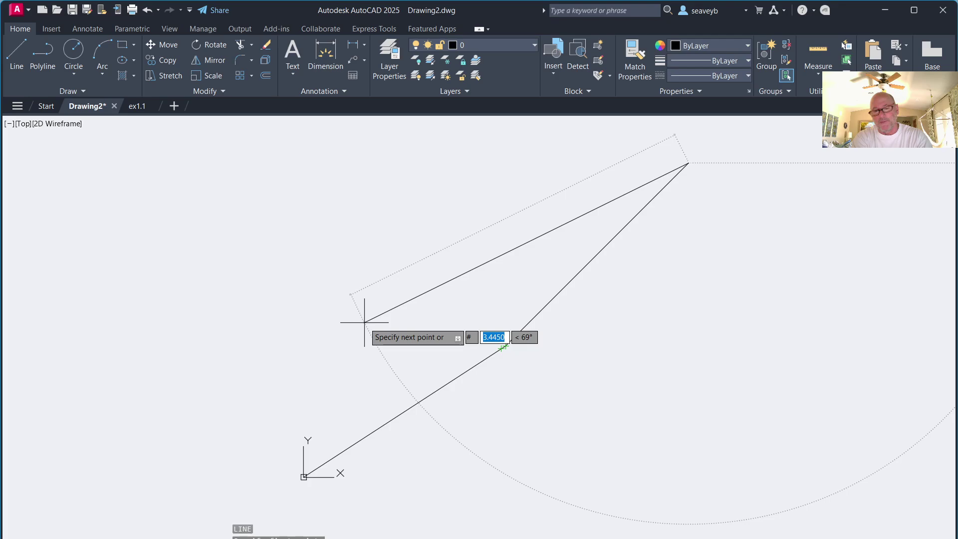
type("3.8")
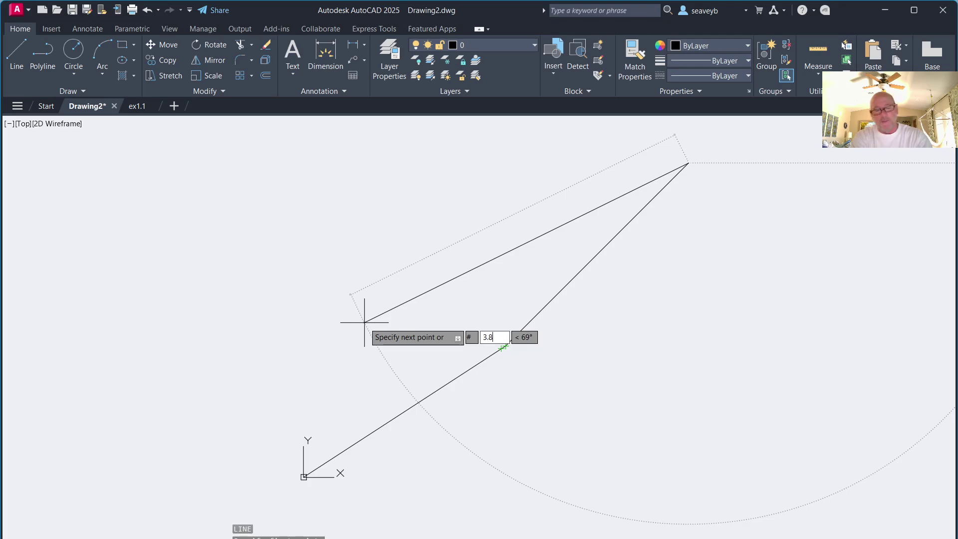
key("comma")
type("3.8")
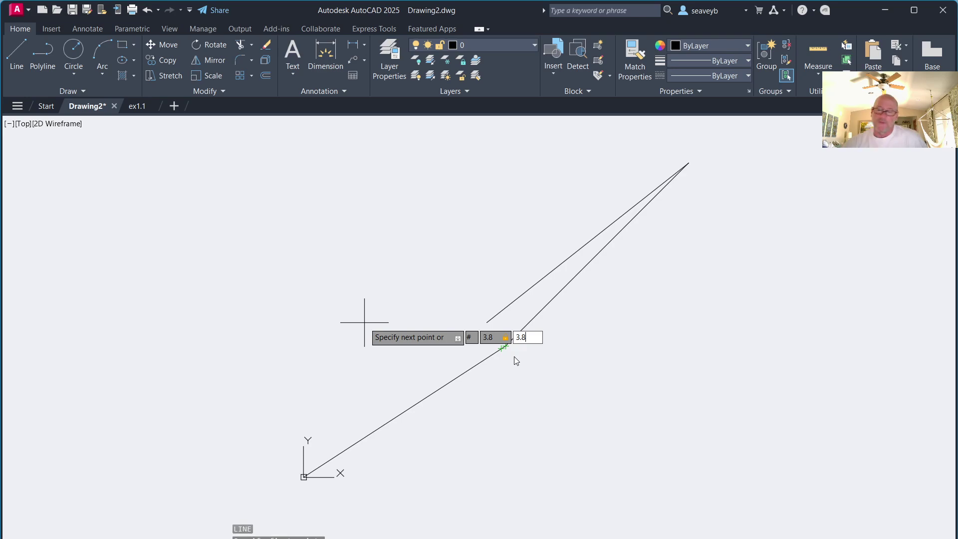
key("Return")
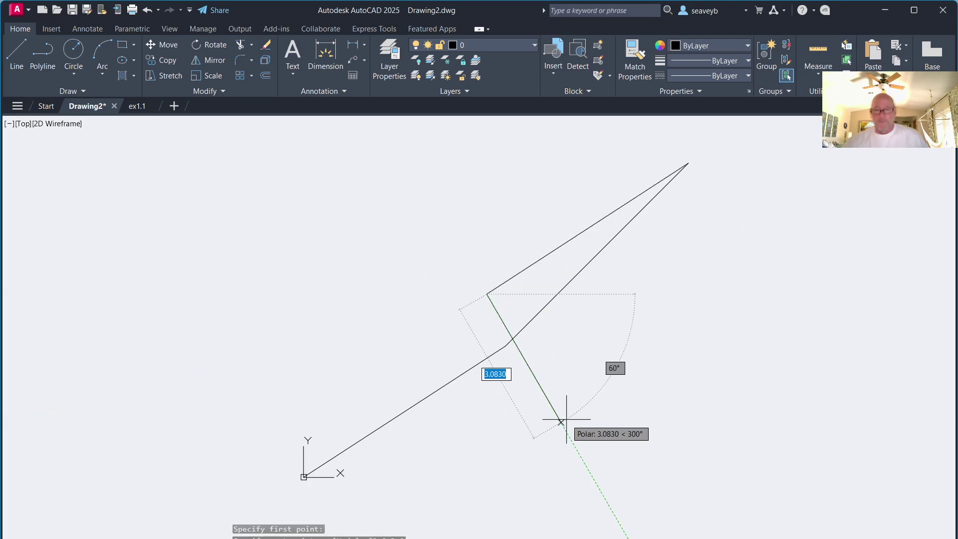
key("Return")
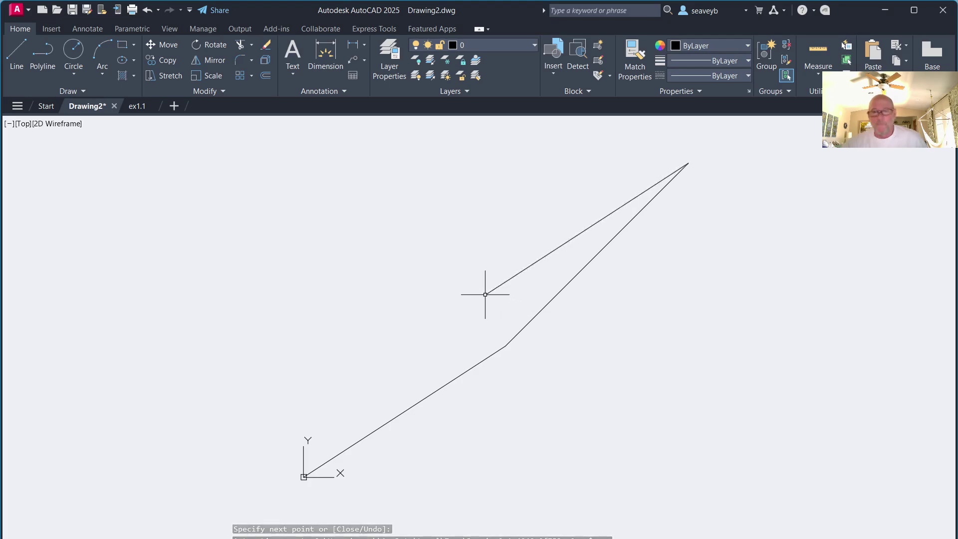
left_click(948, 538)
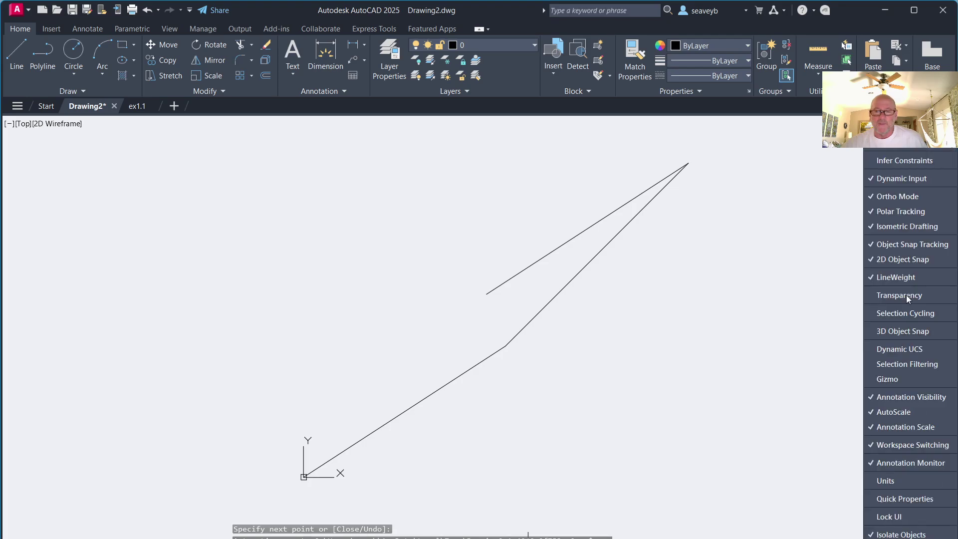
left_click(451, 316)
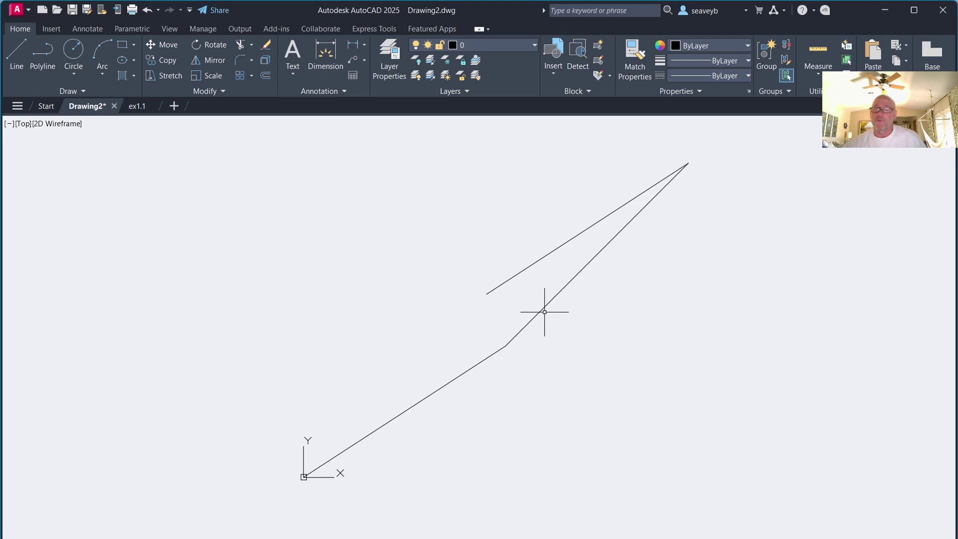
Select all three lines, move the middle and origin segments apart by their midpoint grips, and clear the selection
left_click(532, 263)
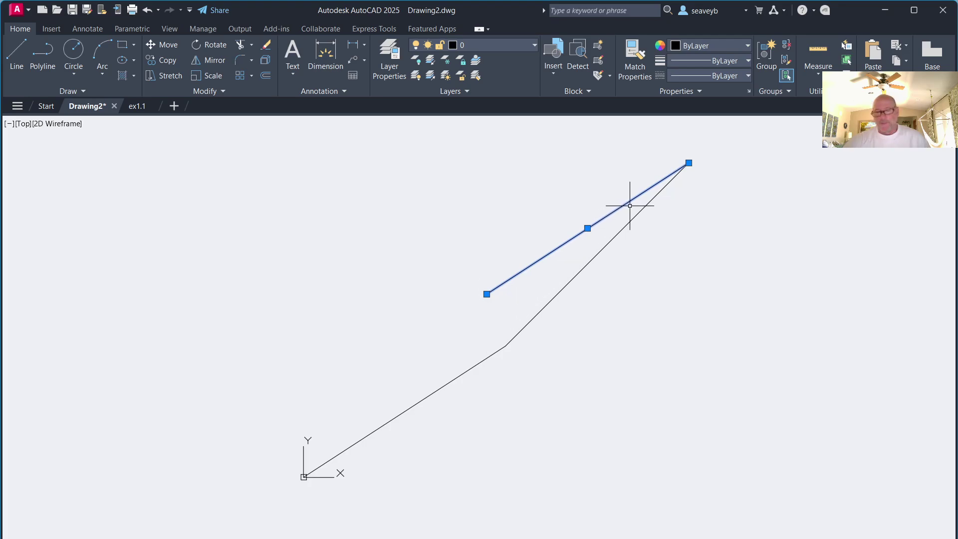
left_click(451, 380)
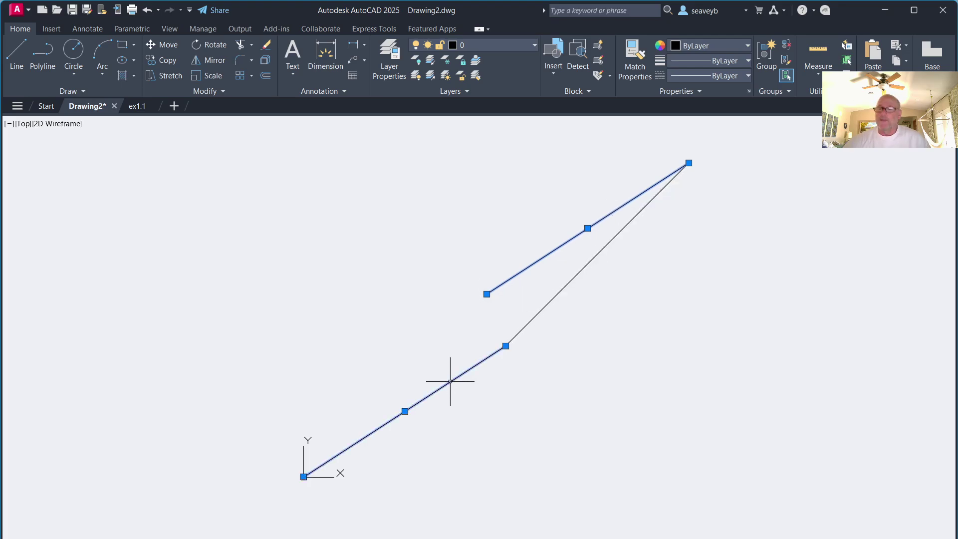
left_click(568, 283)
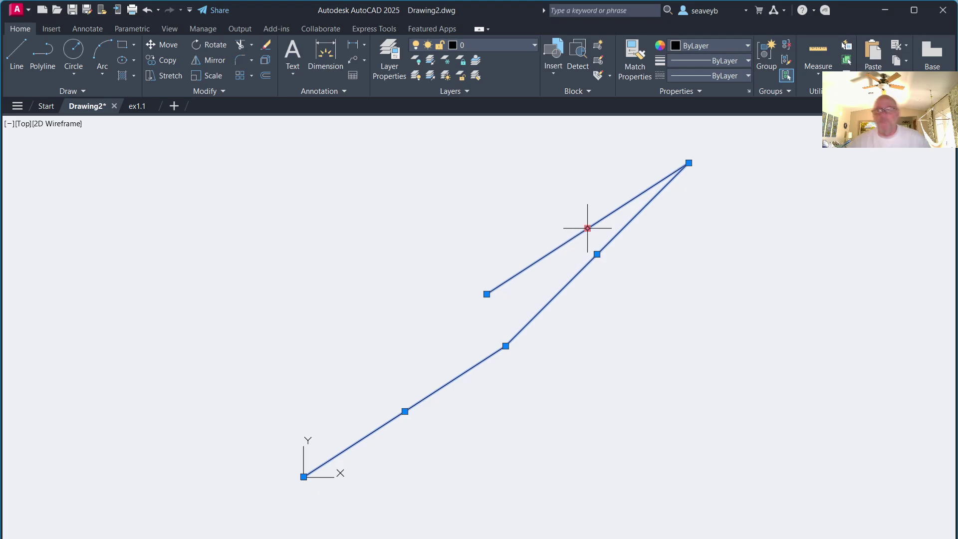
left_click(598, 254)
left_click(710, 319)
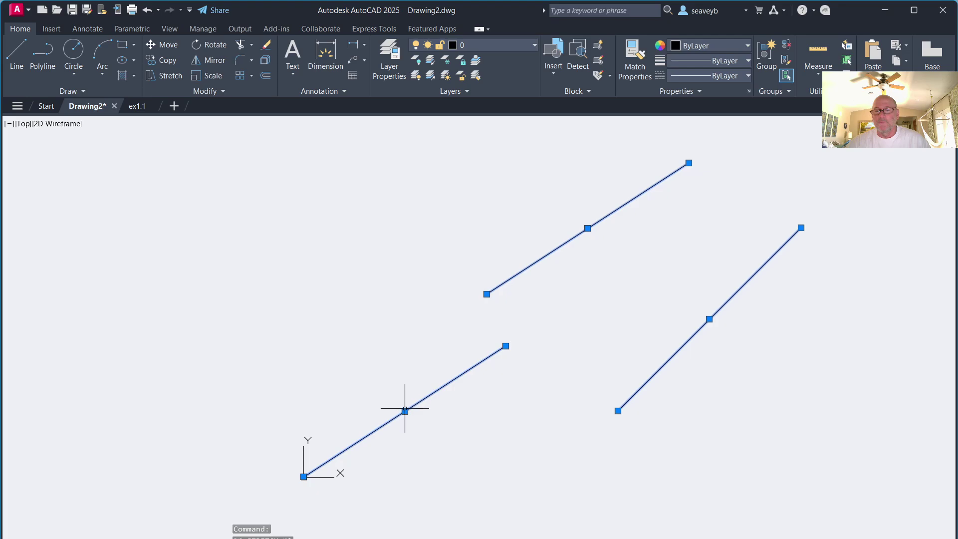
left_click(405, 411)
left_click(598, 300)
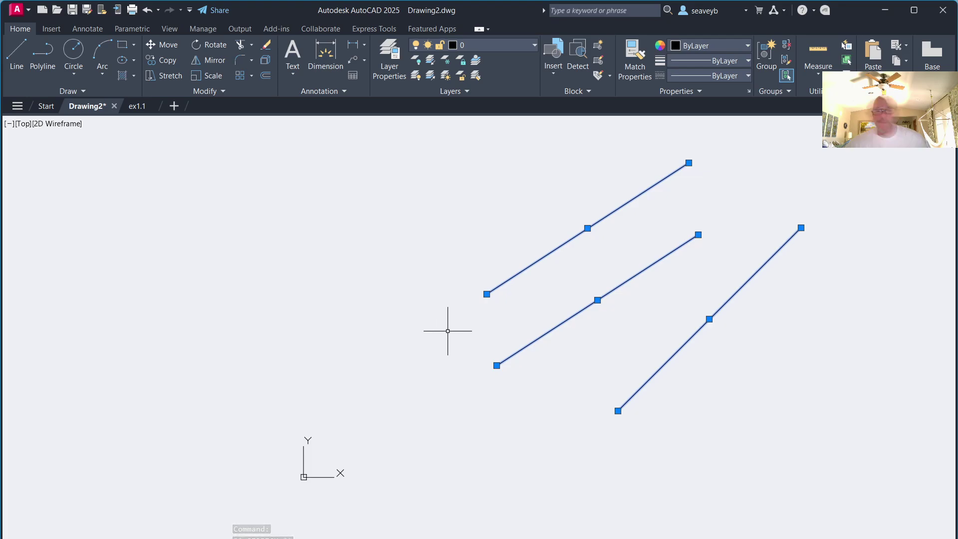
key("Escape")
Select the three separate lines one by one and clear the selection
left_click(520, 273)
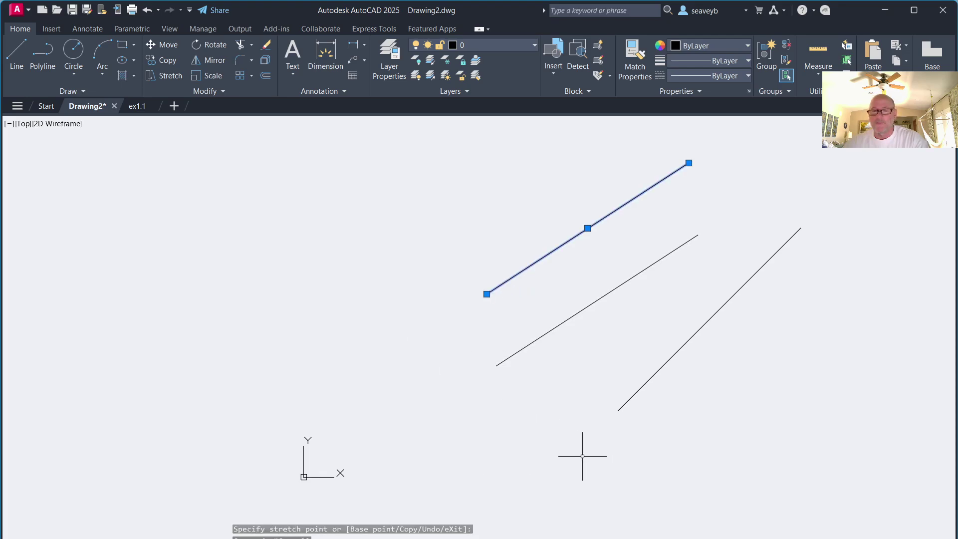
key("Escape")
left_click(558, 250)
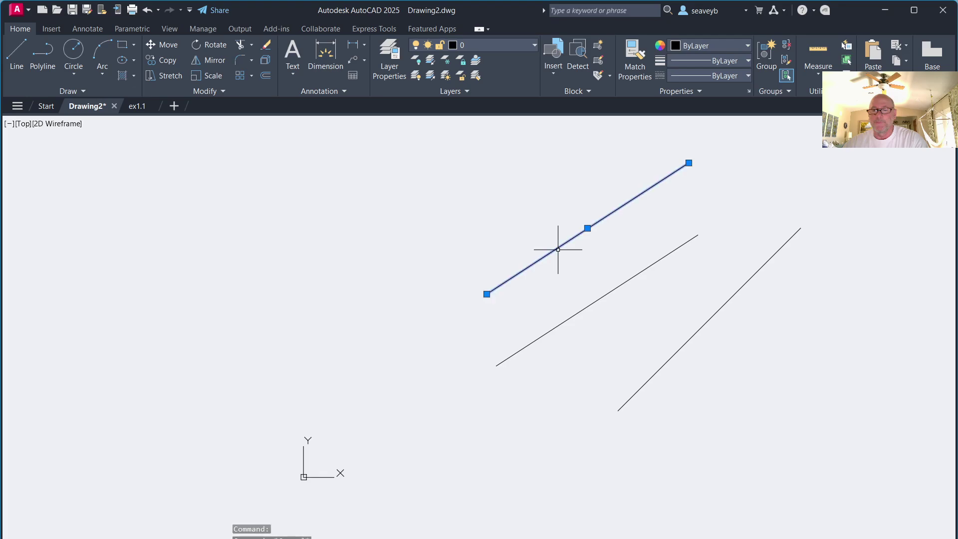
left_click(561, 324)
left_click(681, 351)
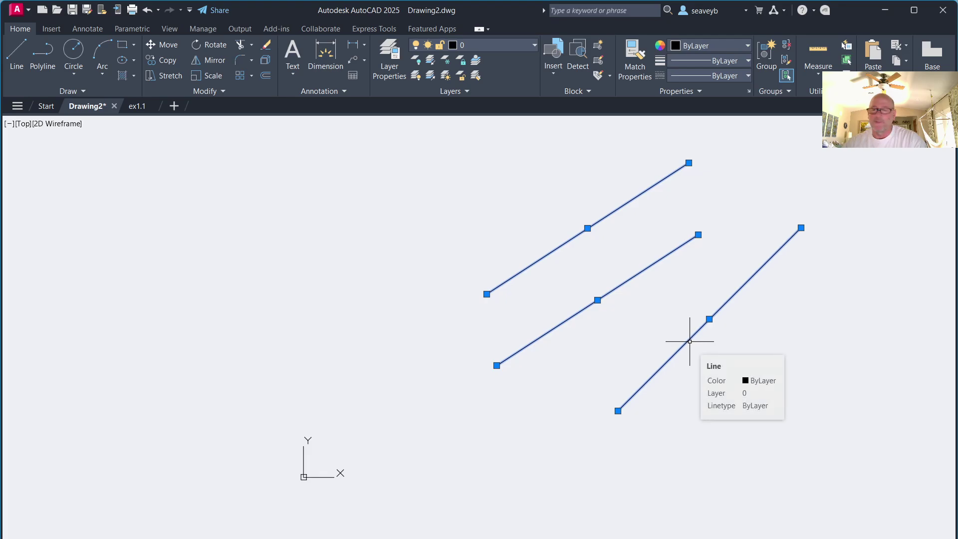
key("Escape")
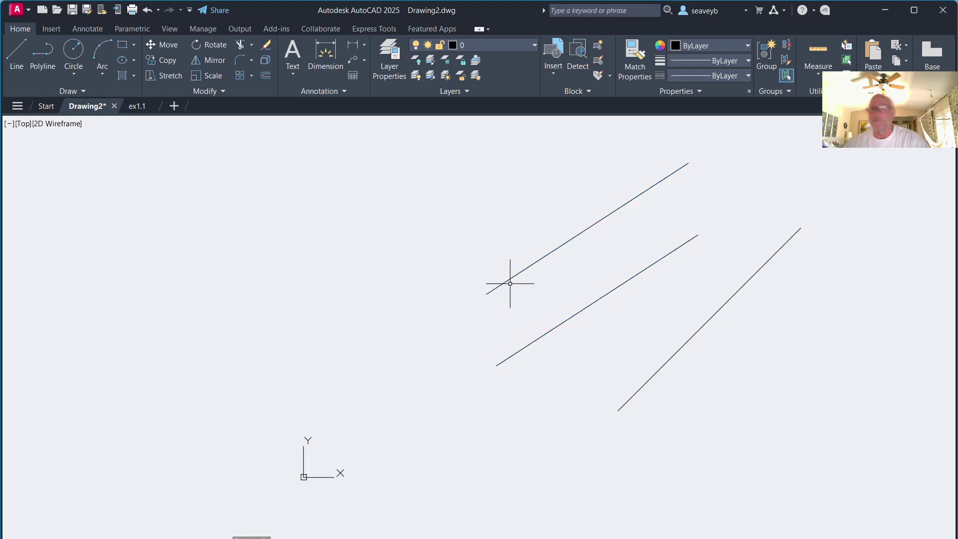
Stretch the upper line's right endpoint to the lower-left endpoint of the middle line
left_click(511, 279)
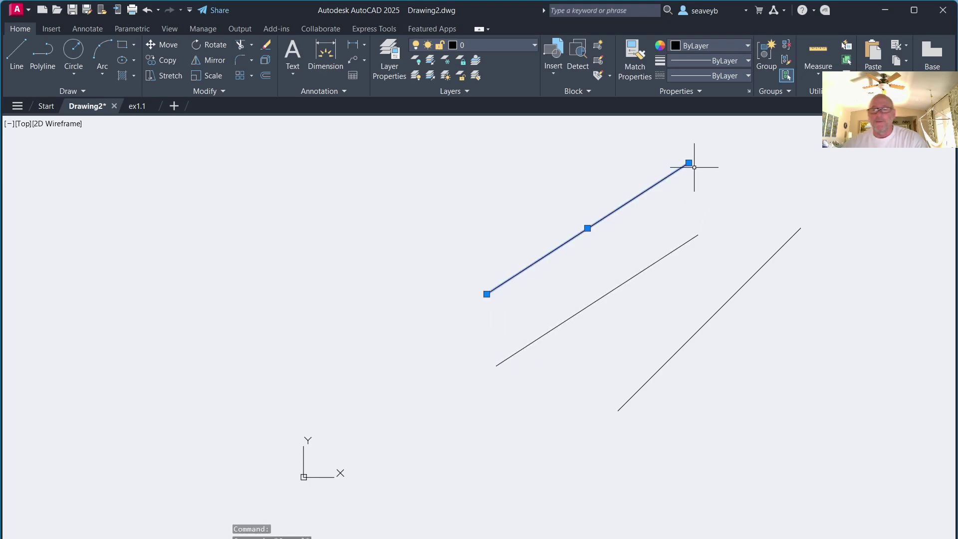
left_click(689, 162)
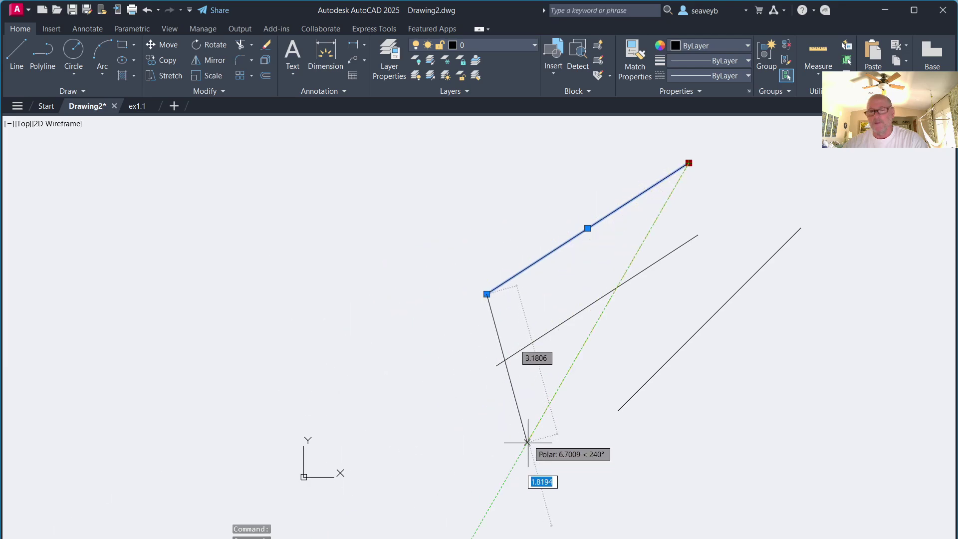
left_click(497, 365)
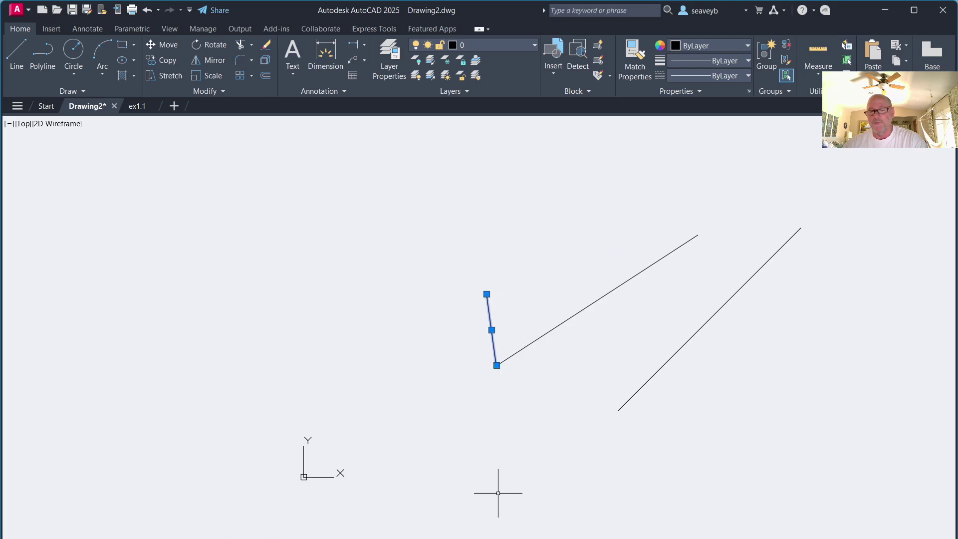
Stretch the steep line's ends to the free endpoints of the other two lines to close a triangle, and clear the selection
left_click(618, 411)
left_click(618, 411)
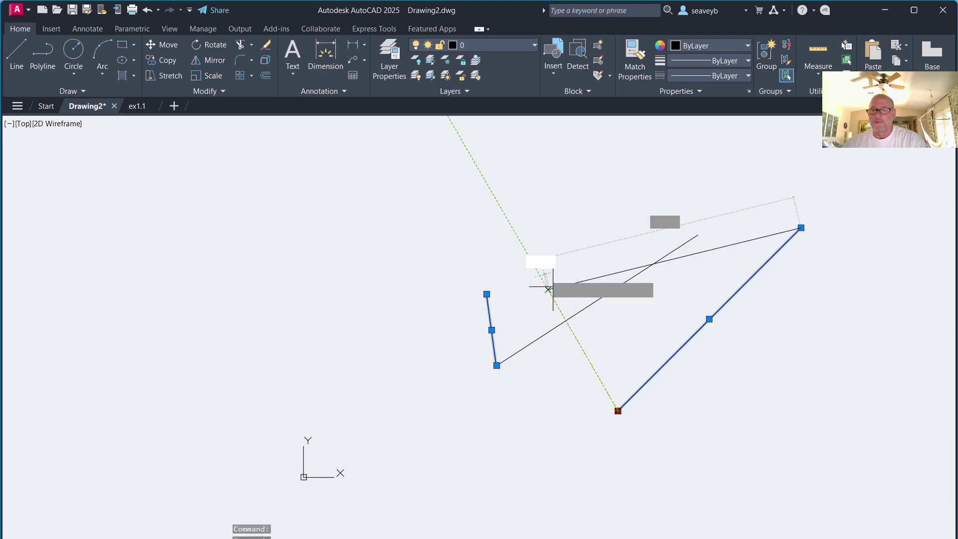
left_click(487, 294)
left_click(801, 227)
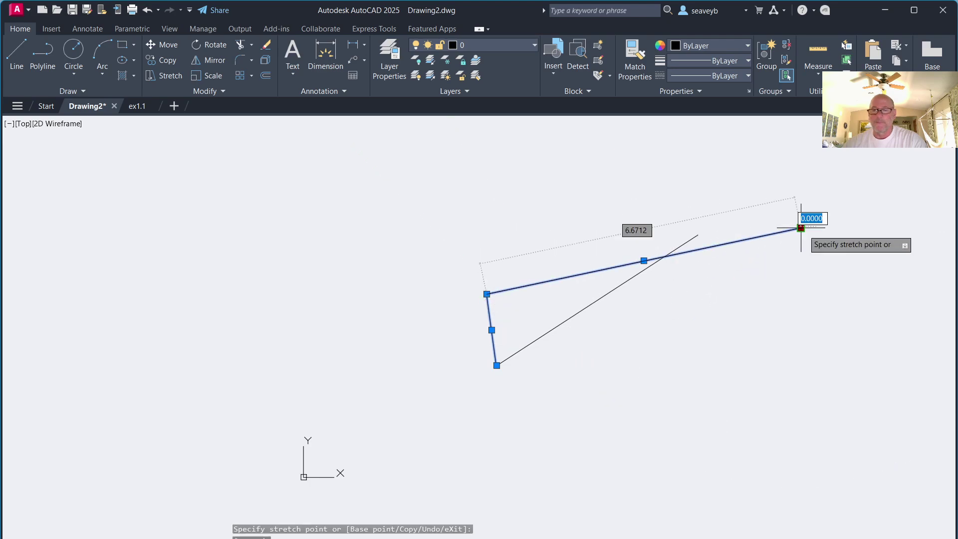
left_click(699, 235)
key("Escape")
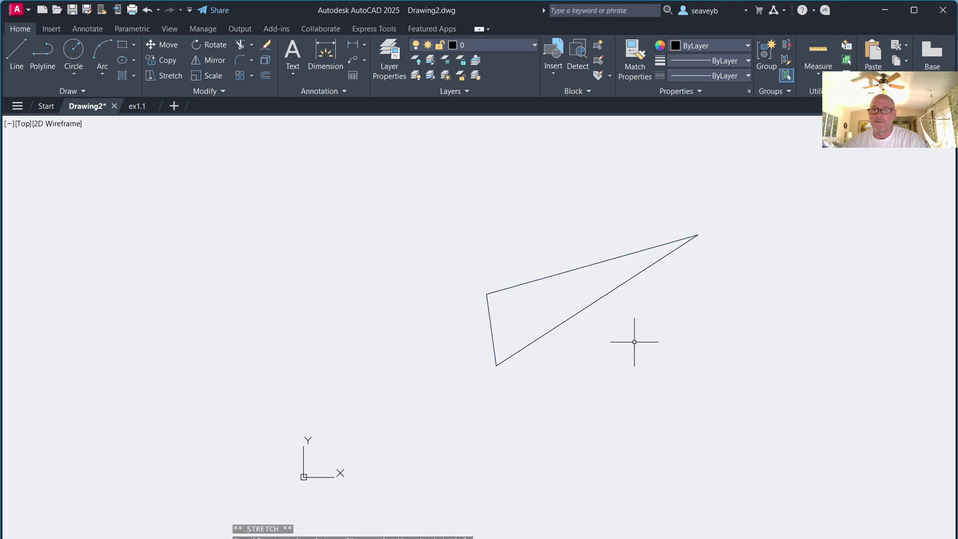
Reshape the triangle by selecting its sides and stretching the lower, upper-right and left corners to new positions with their shared endpoint grips
left_click(509, 357)
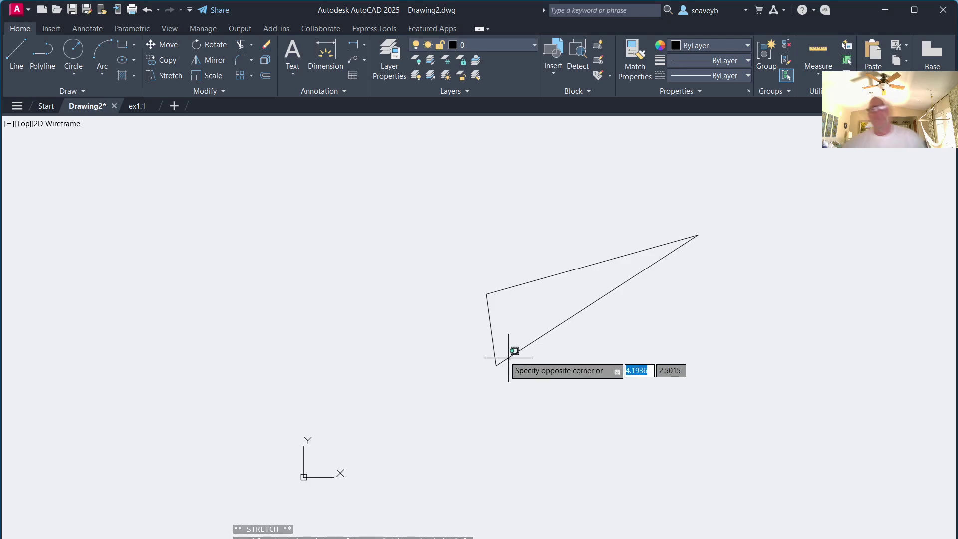
left_click(486, 327)
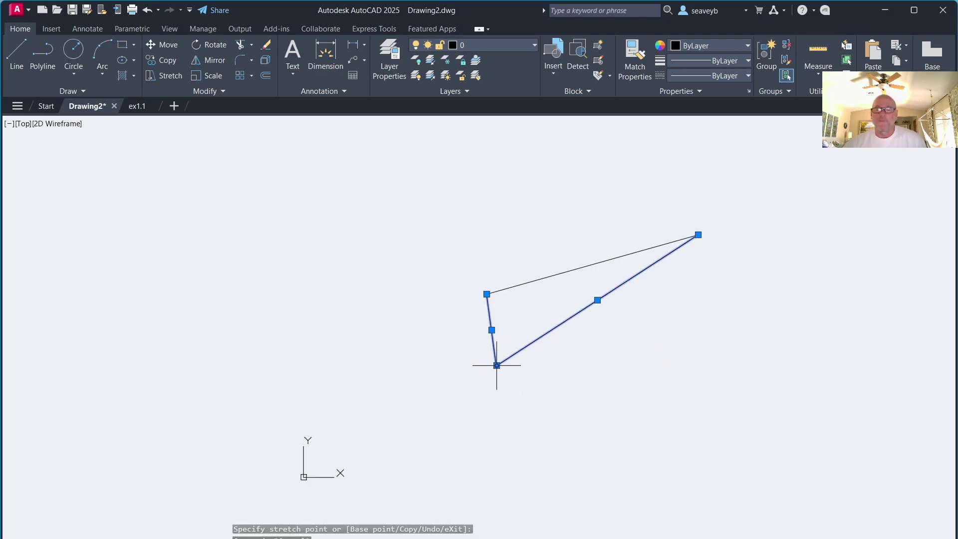
left_click(615, 397)
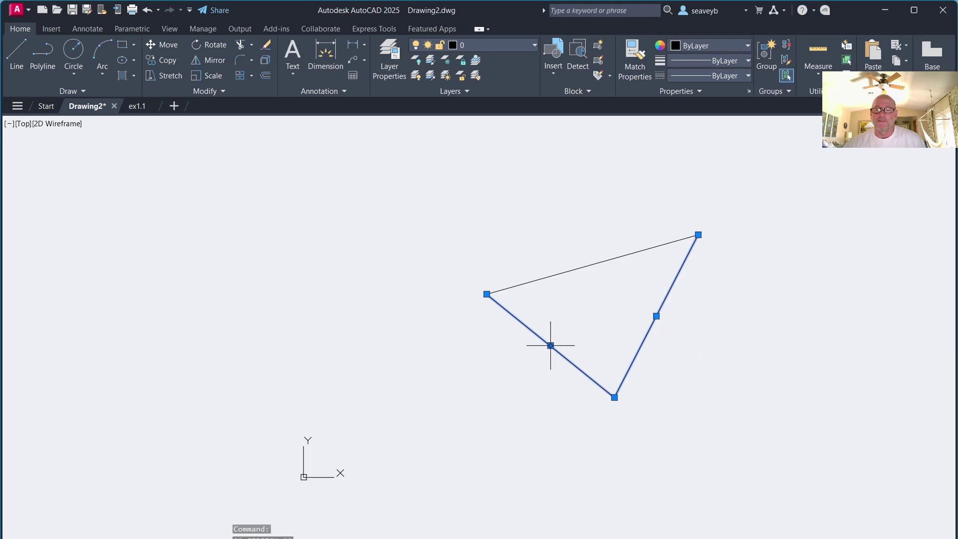
left_click(596, 268)
left_click(697, 234)
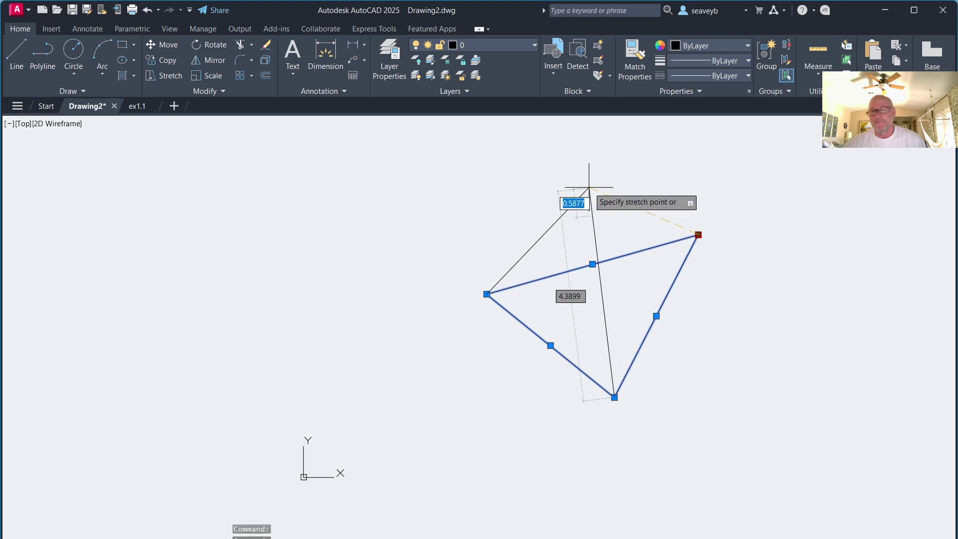
left_click(588, 187)
left_click(486, 294)
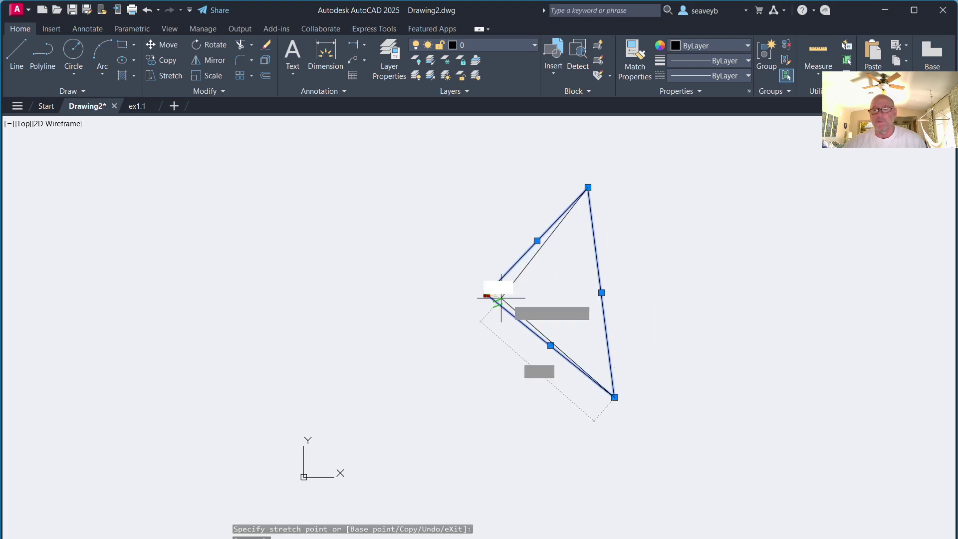
left_click(546, 310)
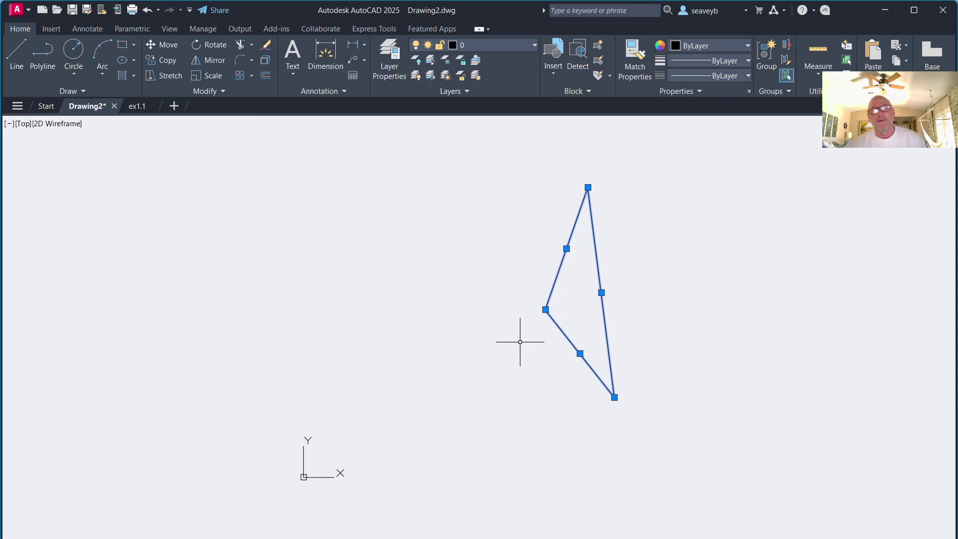
Delete the three selected lines of the triangle
key("Delete")
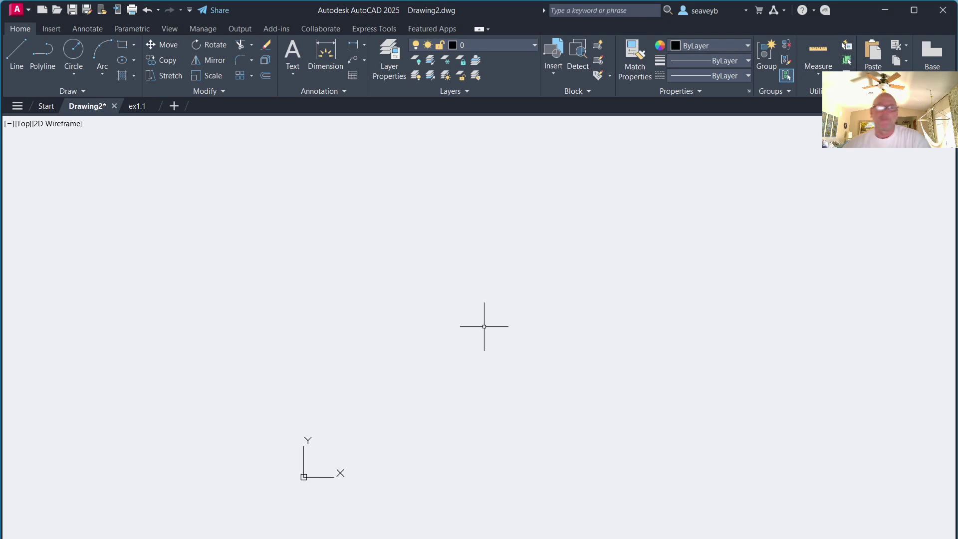
Draw a circle centred at X 3.8, Y 3.8 with a freehand radius of about 2.86
type("c")
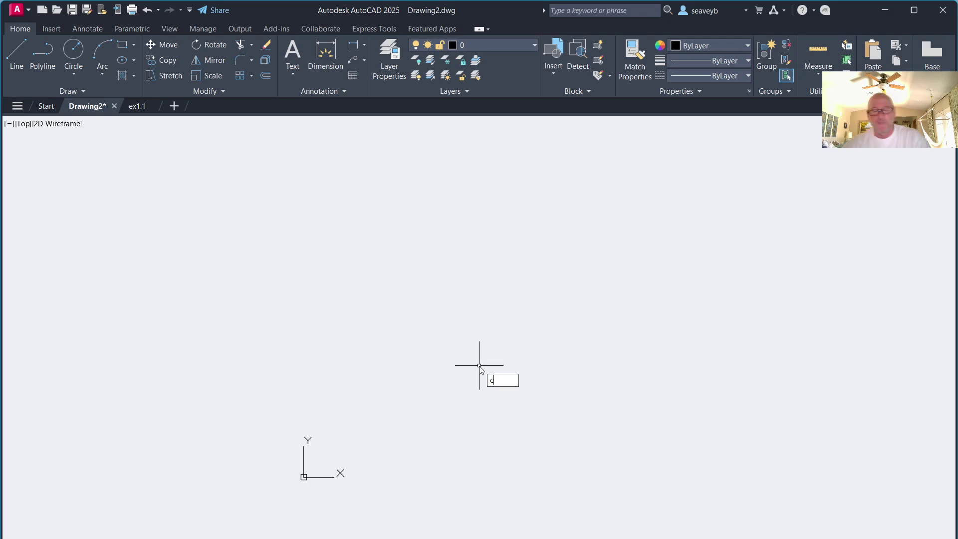
key("Return")
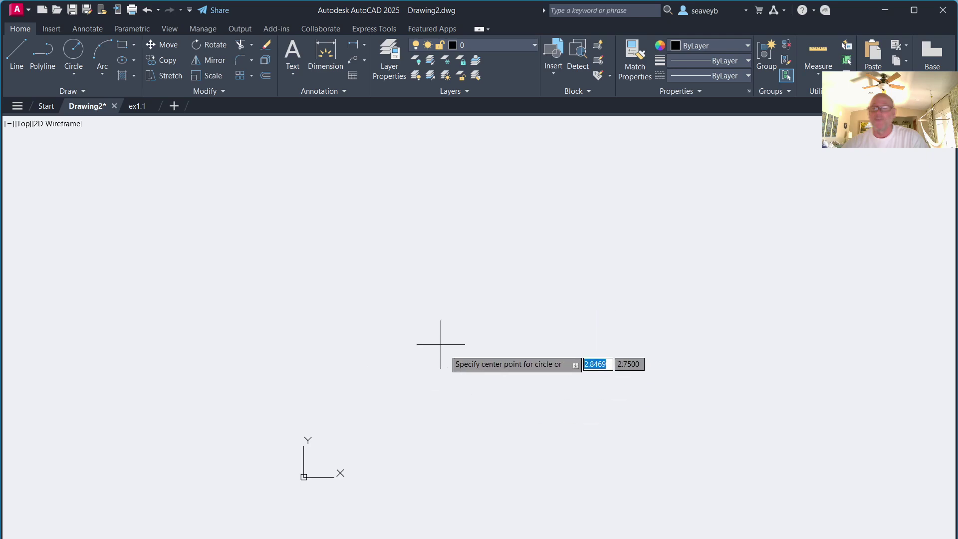
type("3.")
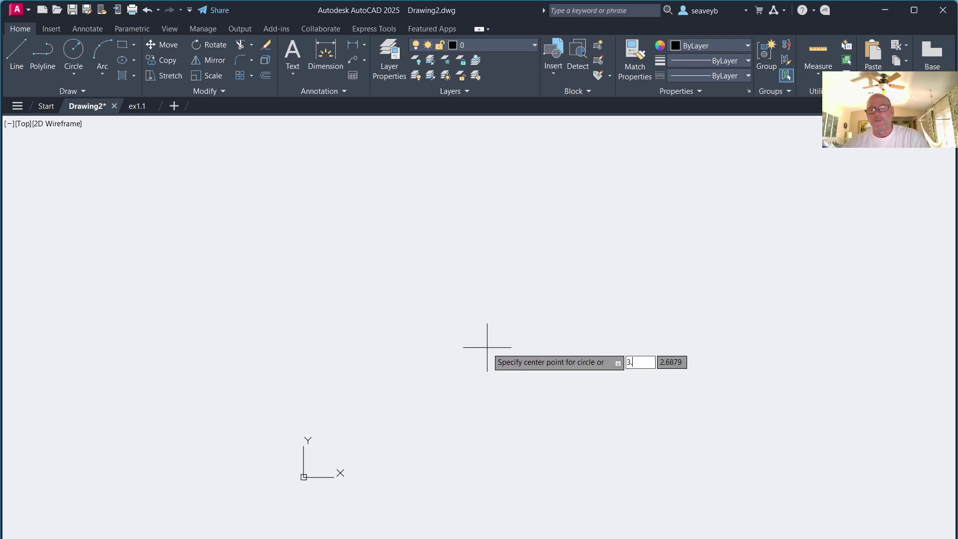
type("8")
key("Tab")
type("3.")
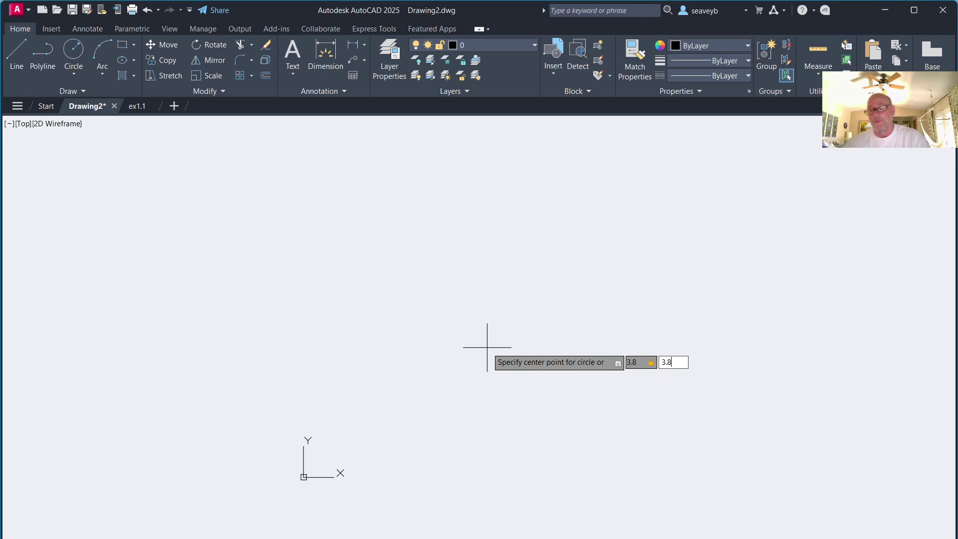
key("Return")
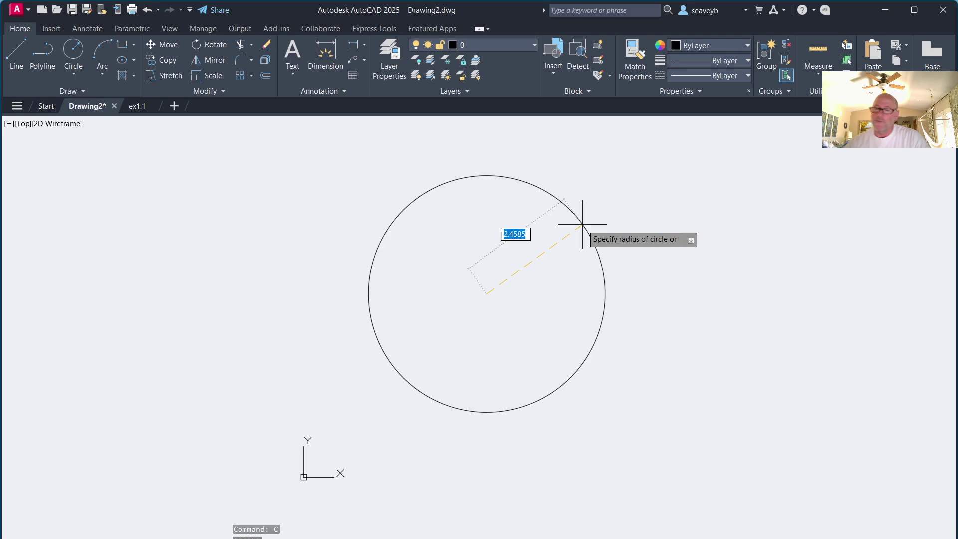
key("Down")
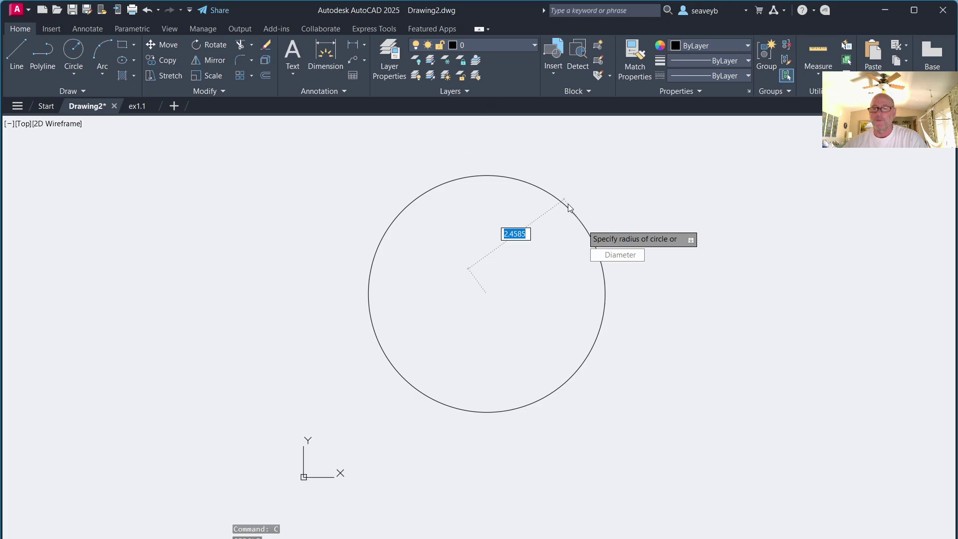
left_click(559, 178)
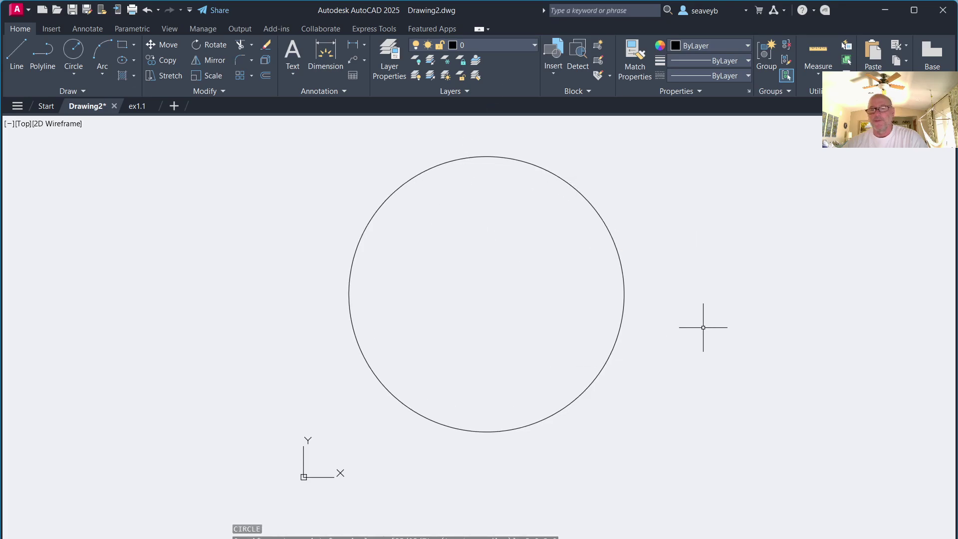
Inspect the circle's geometry in its properties, enlarging the palette to show every value, and close it again
left_click(592, 381)
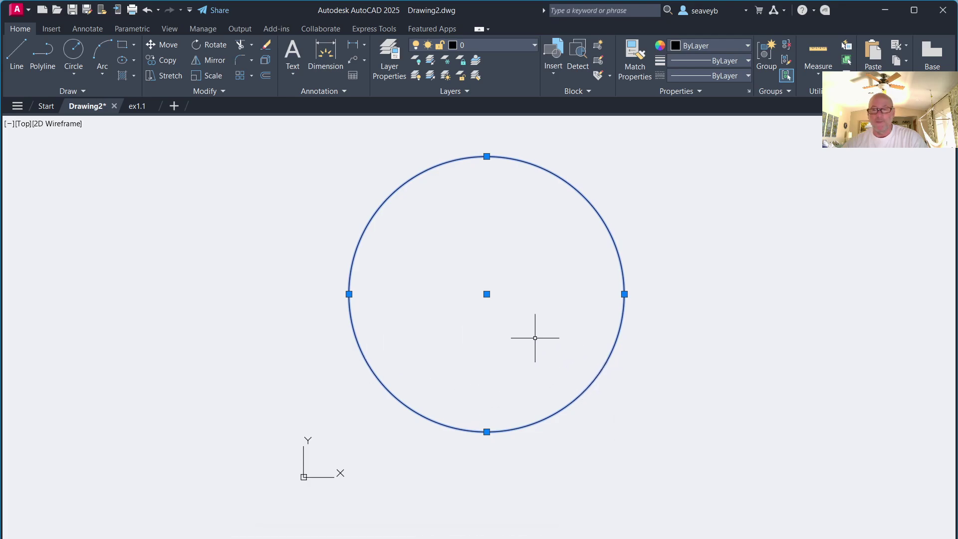
key("ctrl+1")
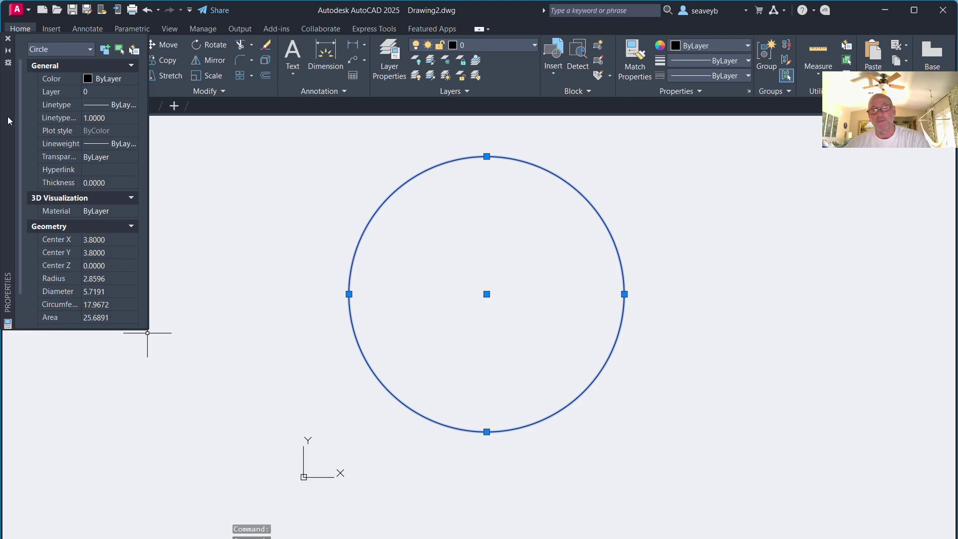
mouse_move(7, 120)
left_mouse_down()
mouse_move(54, 230)
mouse_move(116, 230)
left_mouse_up()
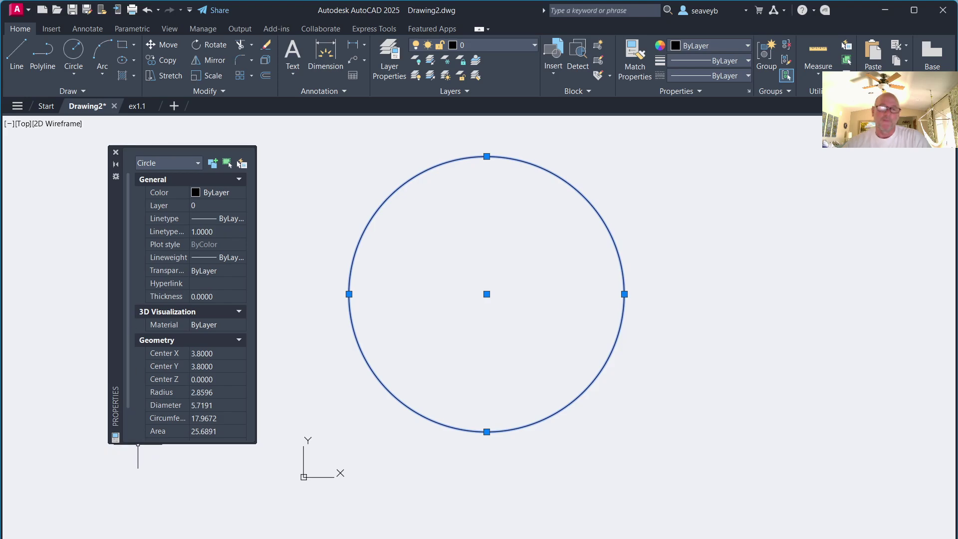
left_click_drag(131, 444, 138, 523)
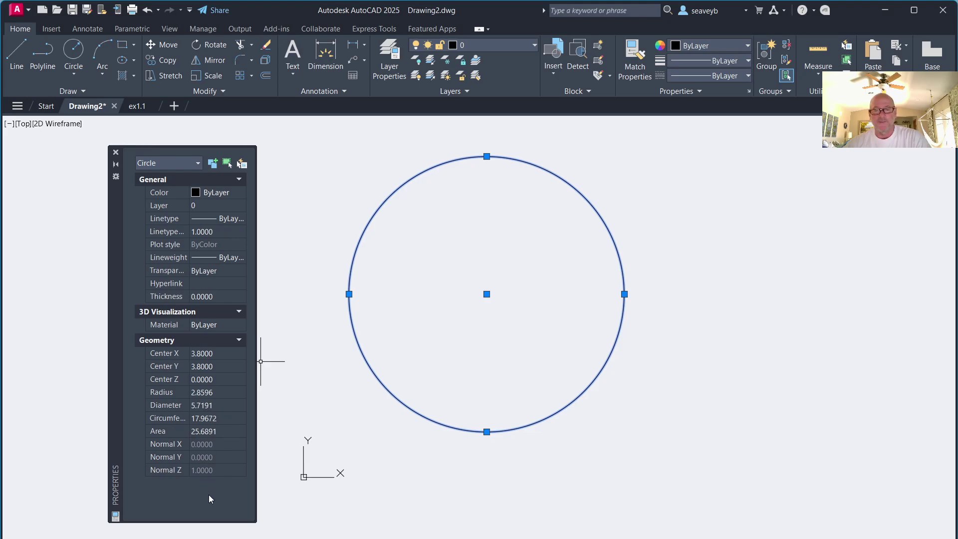
left_click(116, 153)
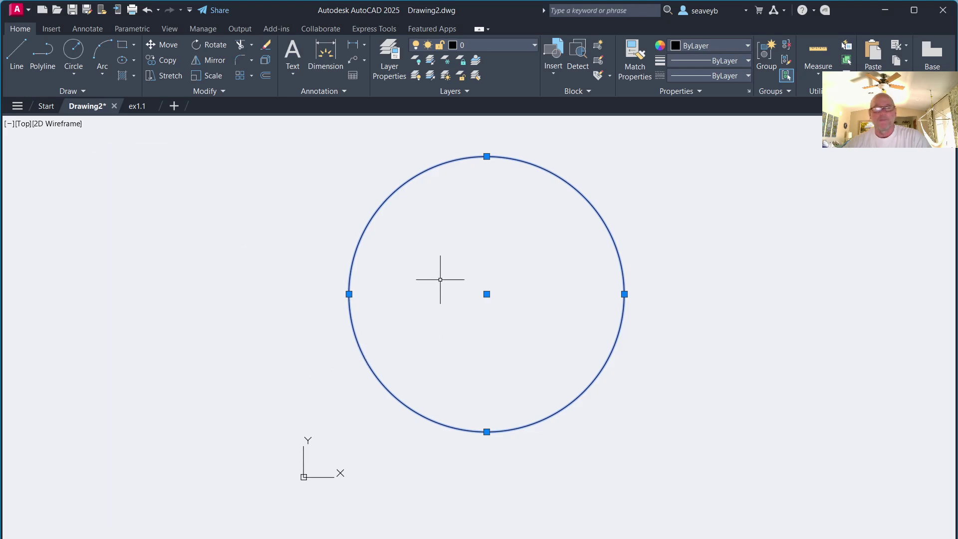
Set the circle's radius to 3 with its right quadrant grip, and reduce it by 0.2 with the same grip
left_click(624, 294)
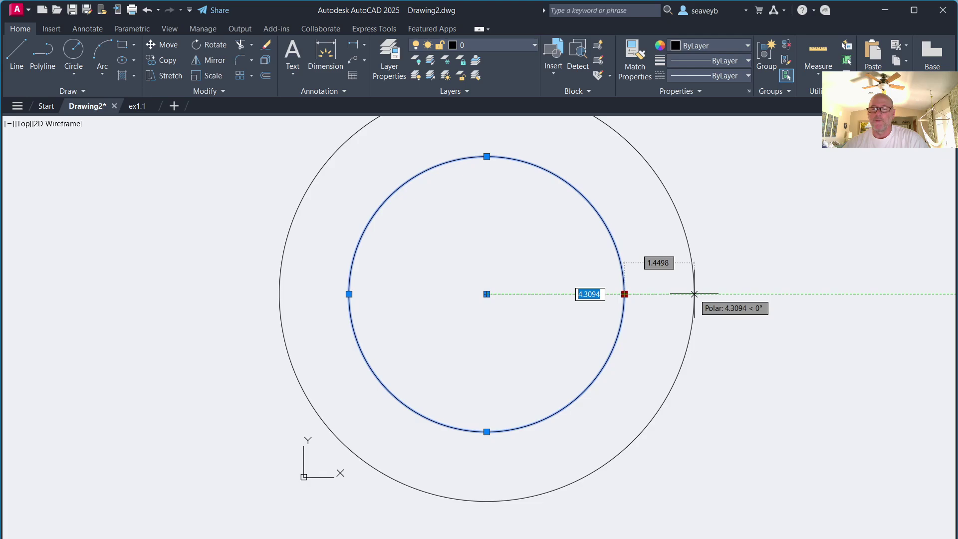
type("3")
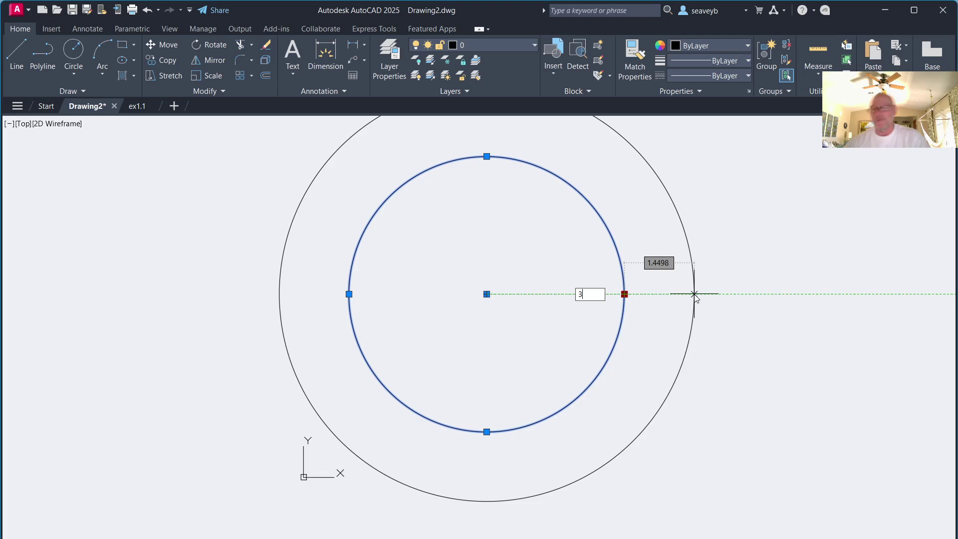
key("Return")
left_click(631, 294)
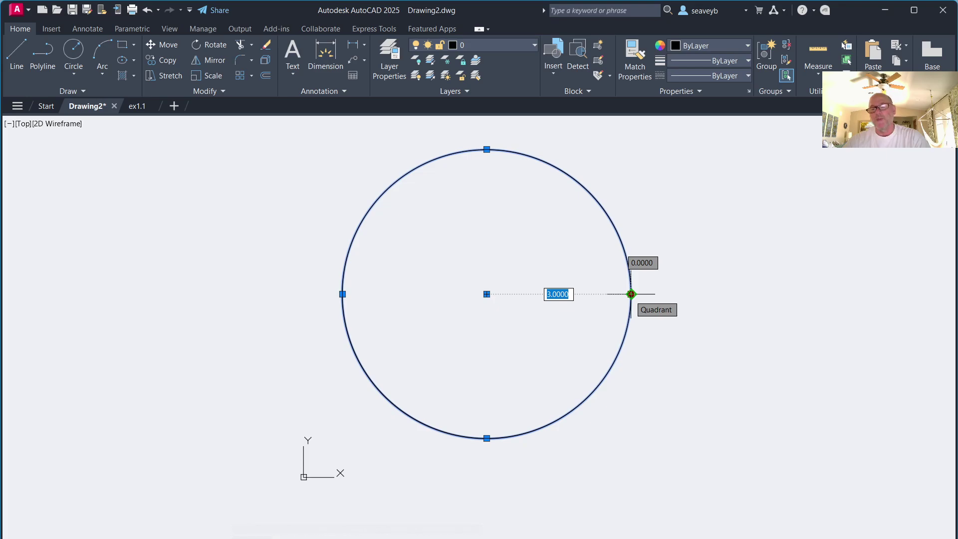
key("Tab")
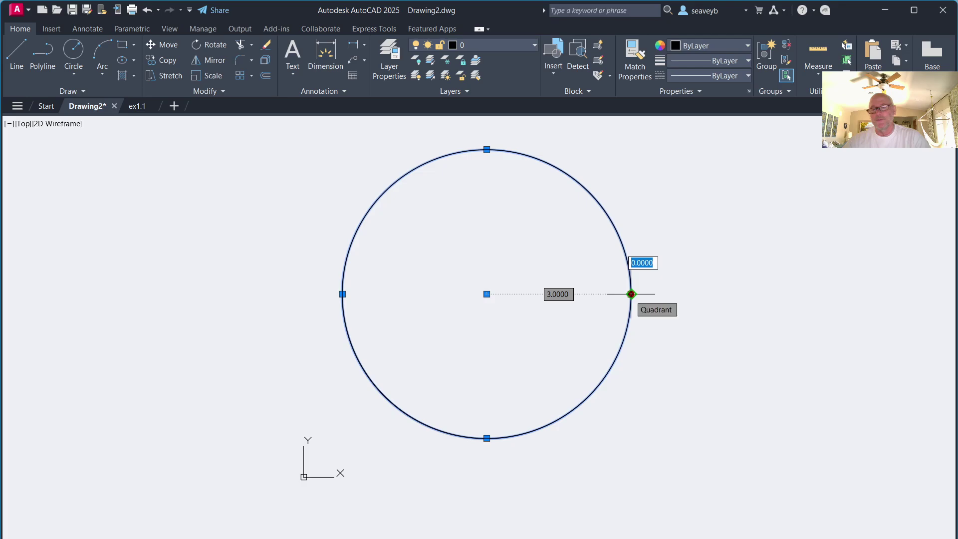
type(".2")
key("Return")
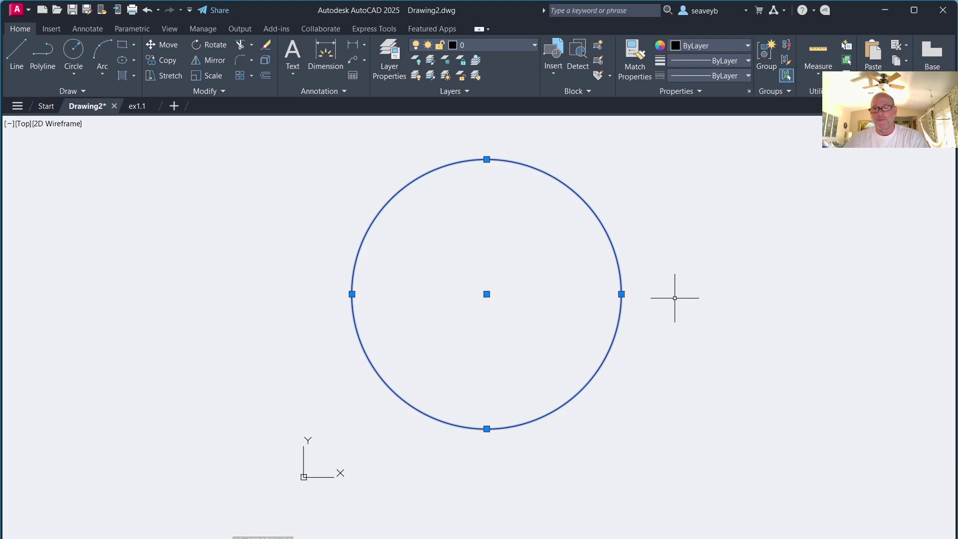
Shrink the circle's radius by 0.2 and again by 0.4 using offset values on its right quadrant grip
left_click(621, 294)
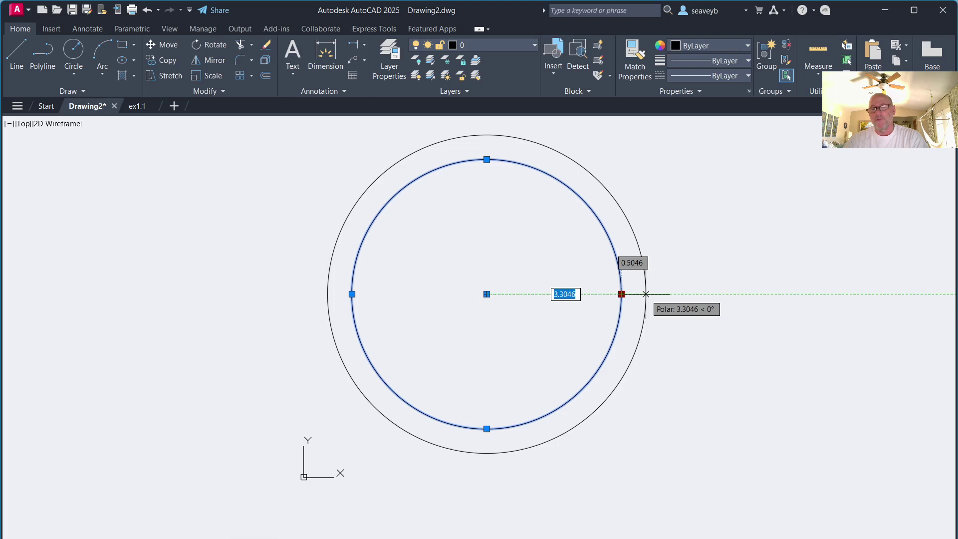
key("Tab")
type(".2")
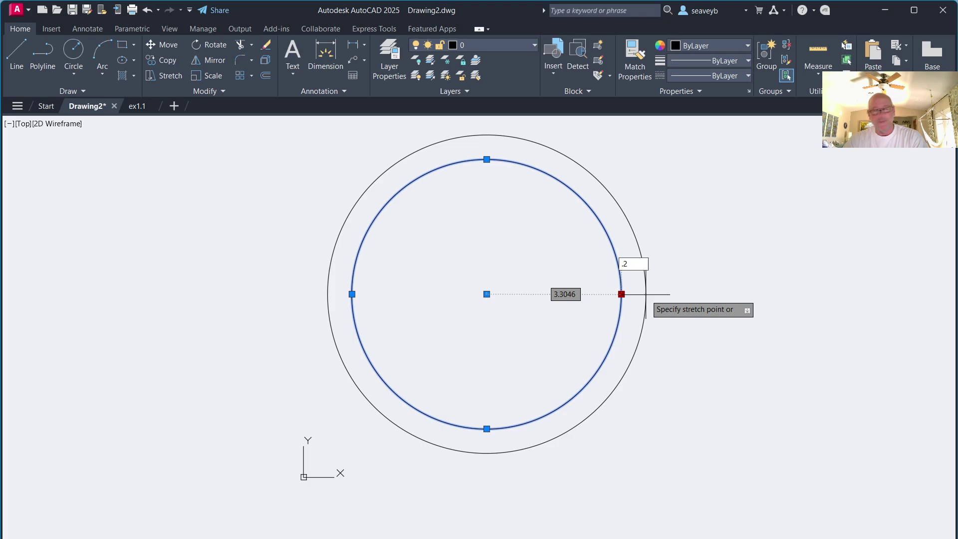
key("Return")
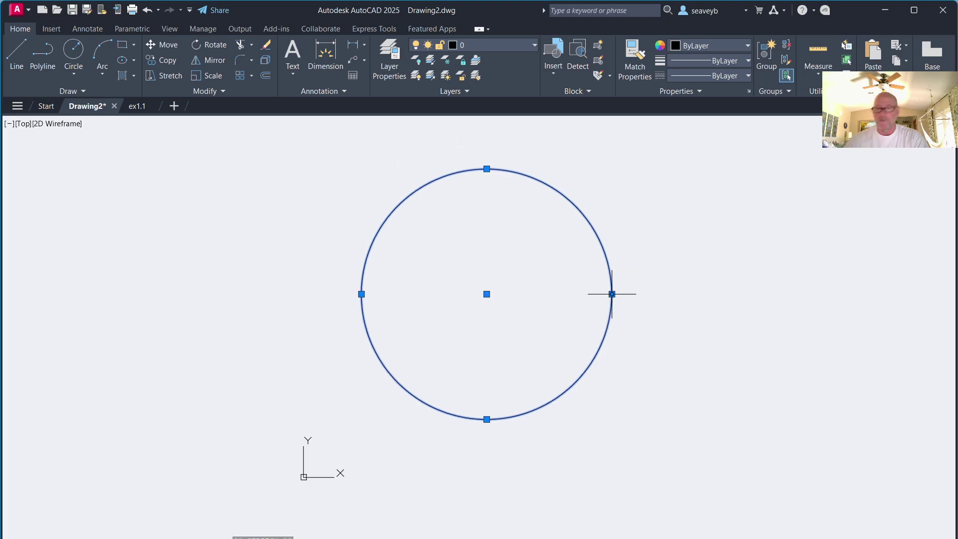
mouse_move(612, 294)
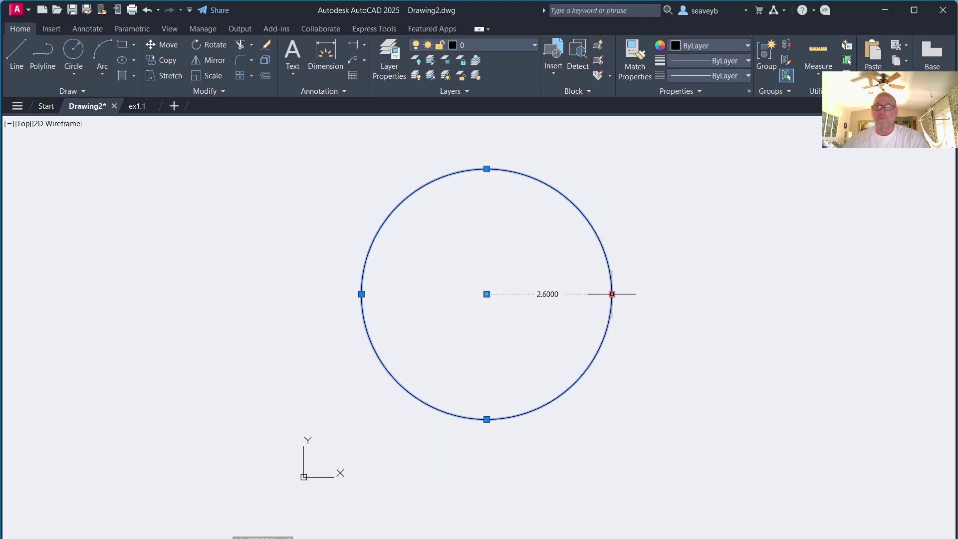
left_click(612, 294)
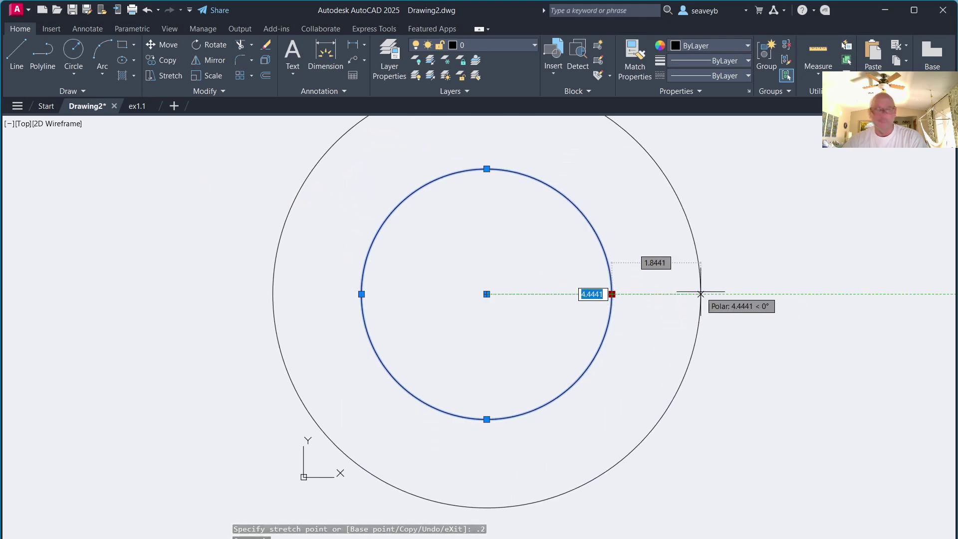
key("Tab")
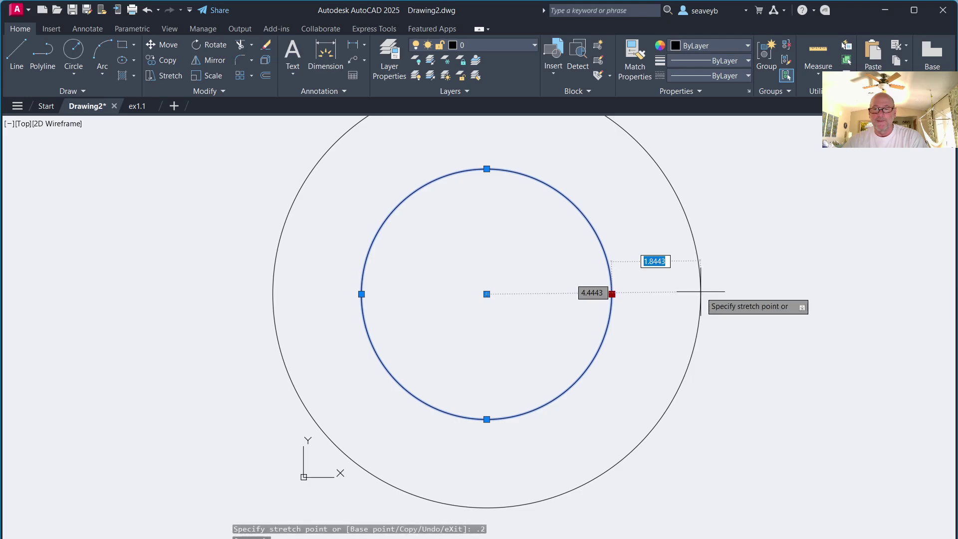
type(".4")
key("Return")
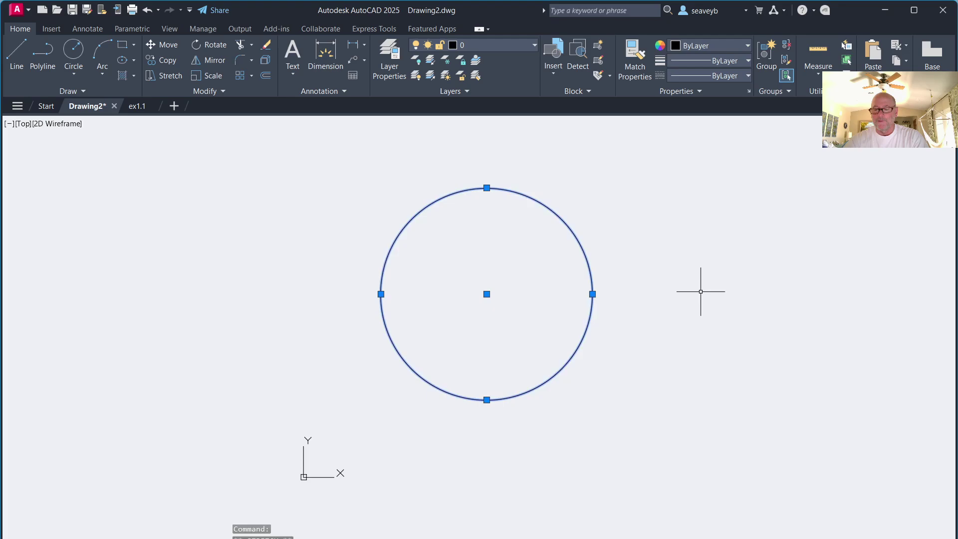
Reduce the circle's radius by 1 with an offset value on its right quadrant grip
left_click(593, 294)
key("Tab")
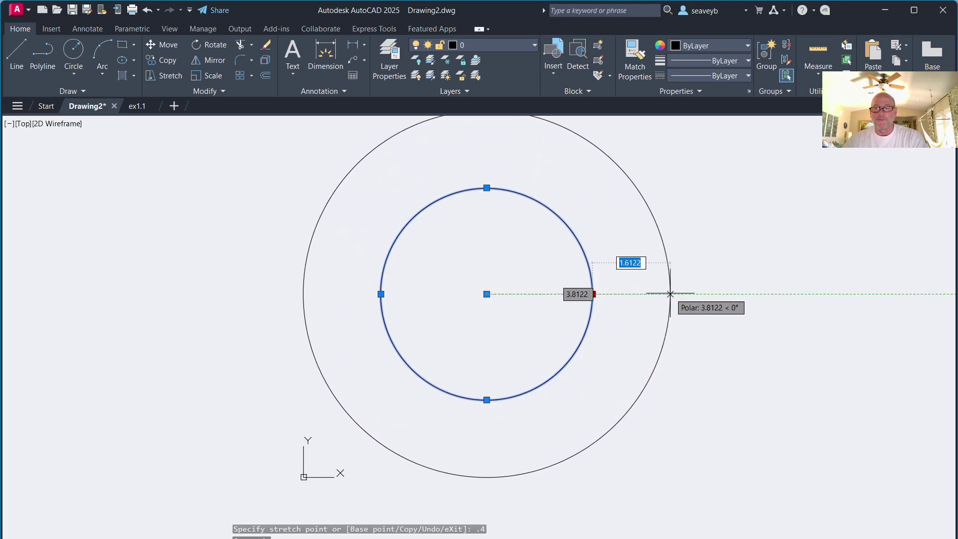
type("-1")
key("Return")
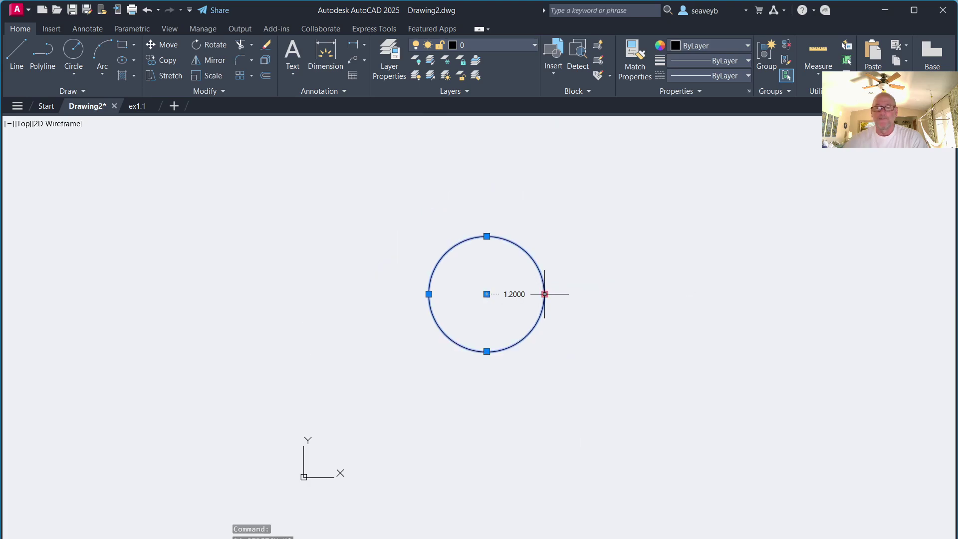
Set the circle's radius to 3 with its left quadrant grip, and reduce it by 0.2 with that grip
left_click(429, 294)
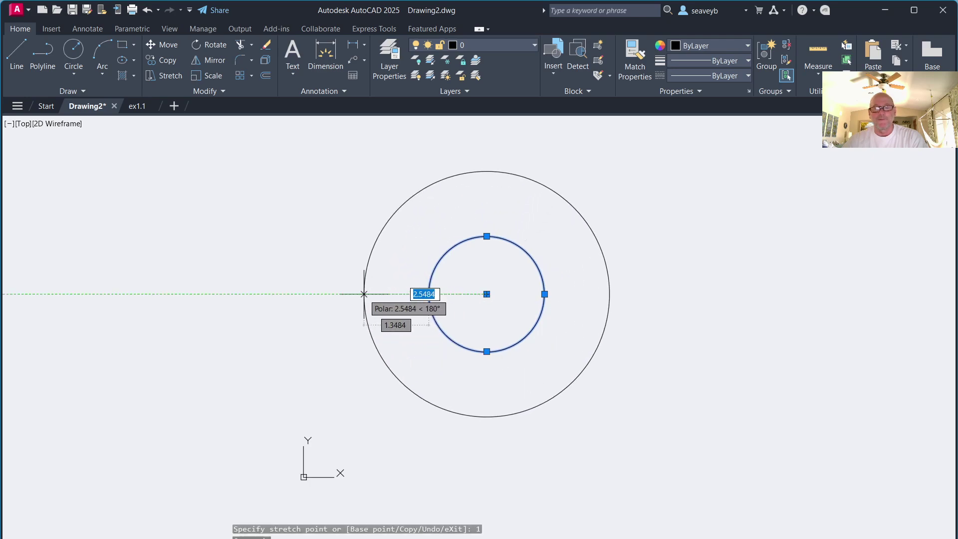
type("3")
key("Return")
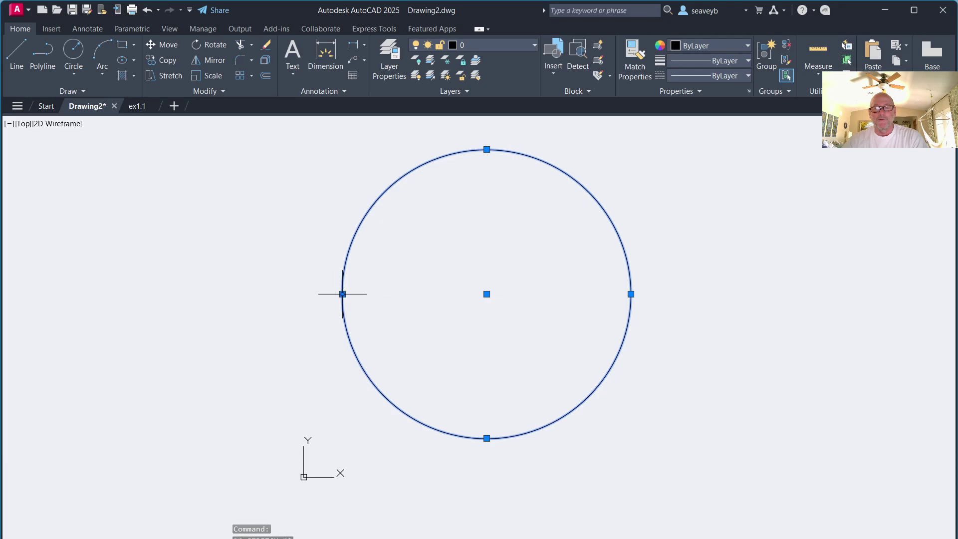
left_click(342, 294)
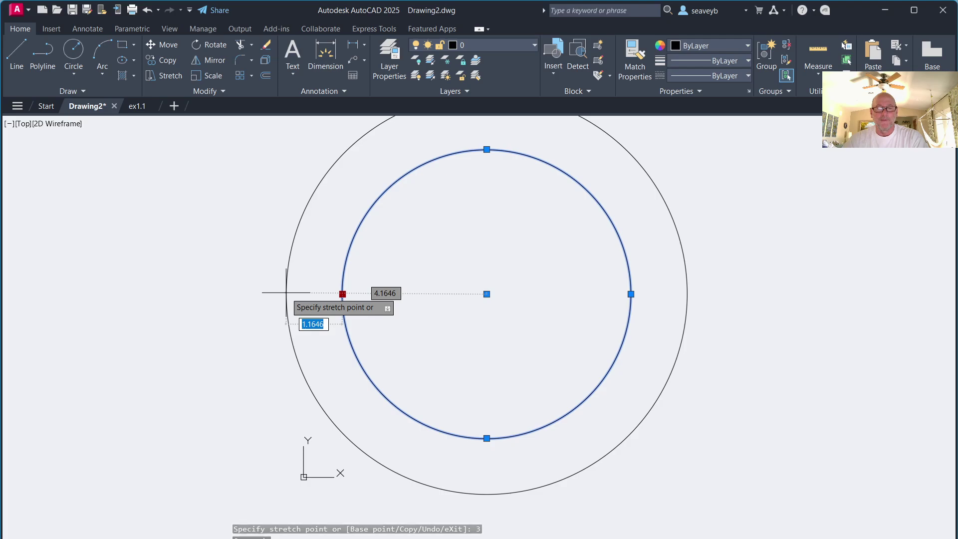
type(".2")
key("Return")
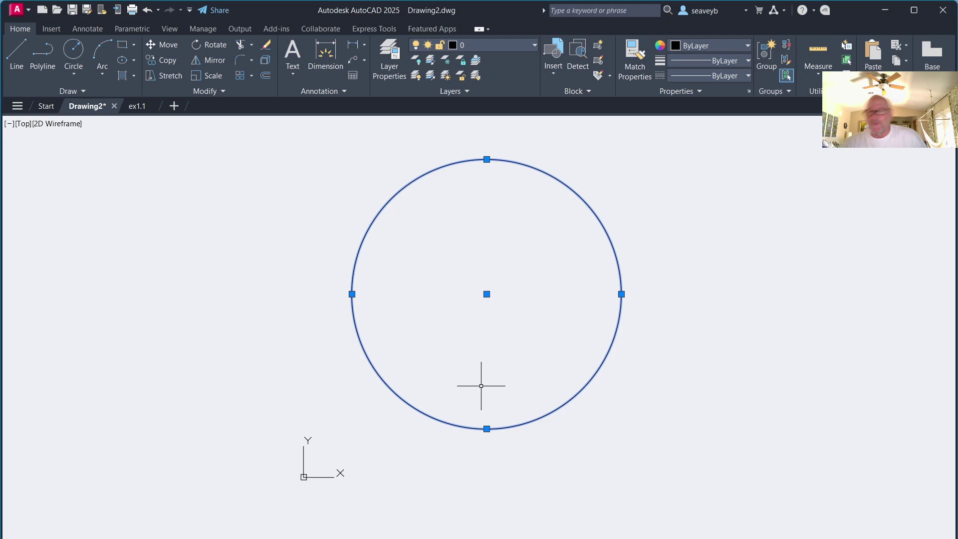
Delete the selected circle from the drawing
key("Delete")
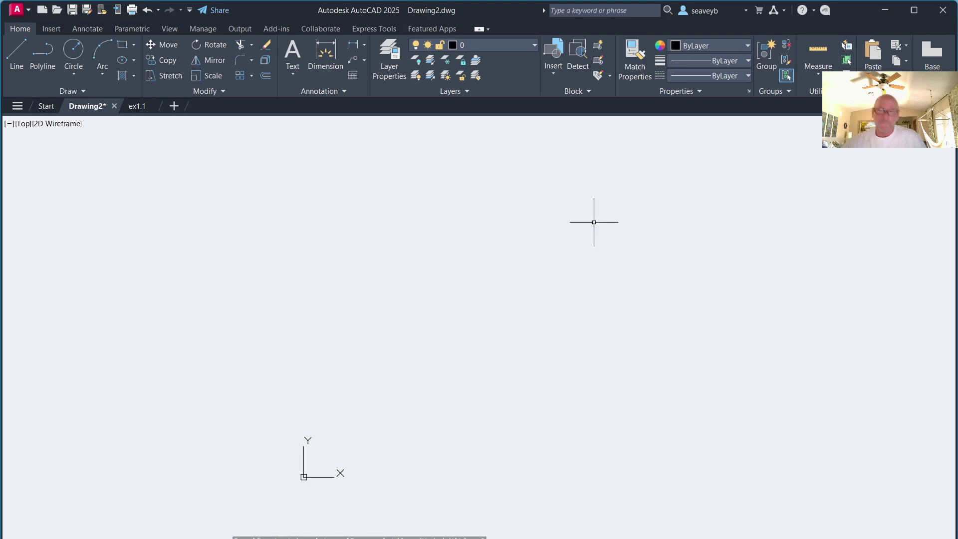
middle_click_drag(529, 353, 359, 382)
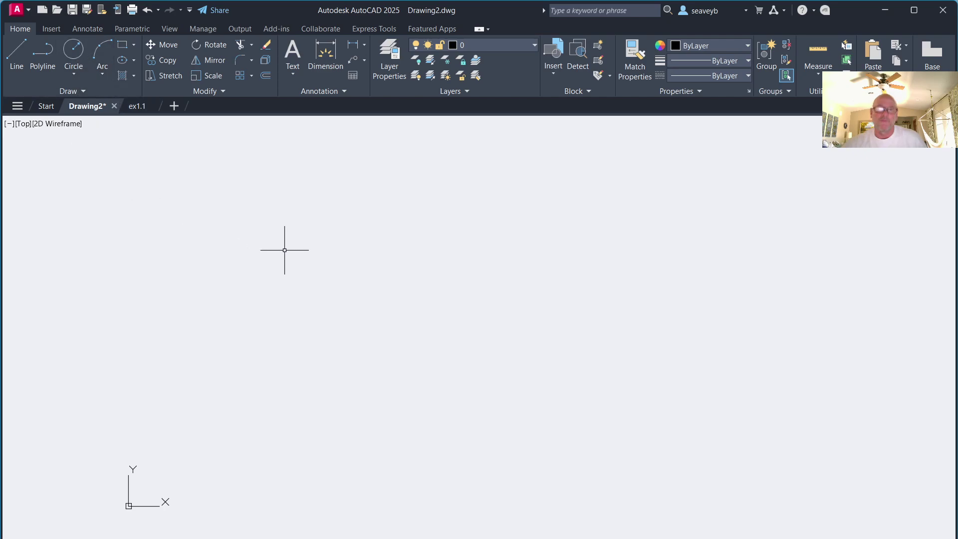
Switch to the ex1.1 drawing and select the left vertical edge of the dimensioned profile
mouse_move(140, 110)
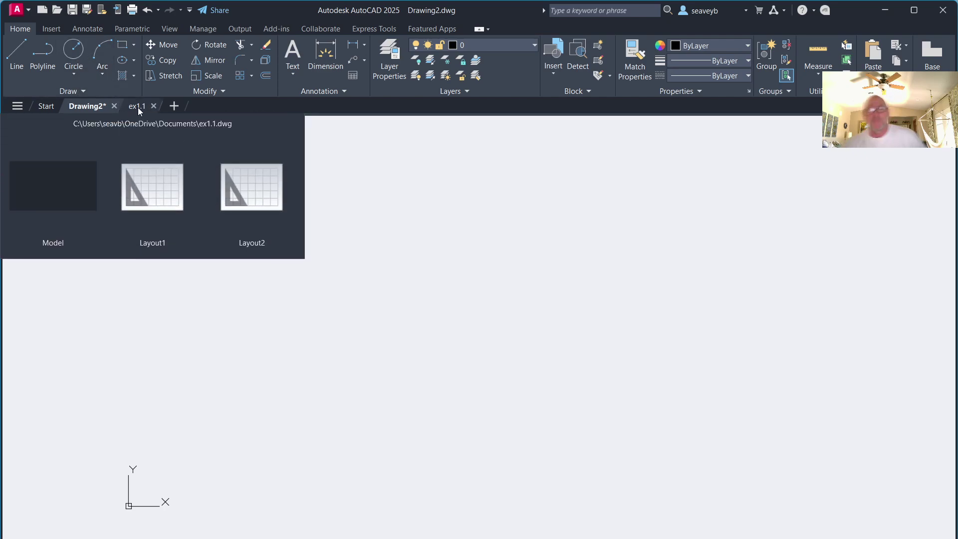
left_click(139, 106)
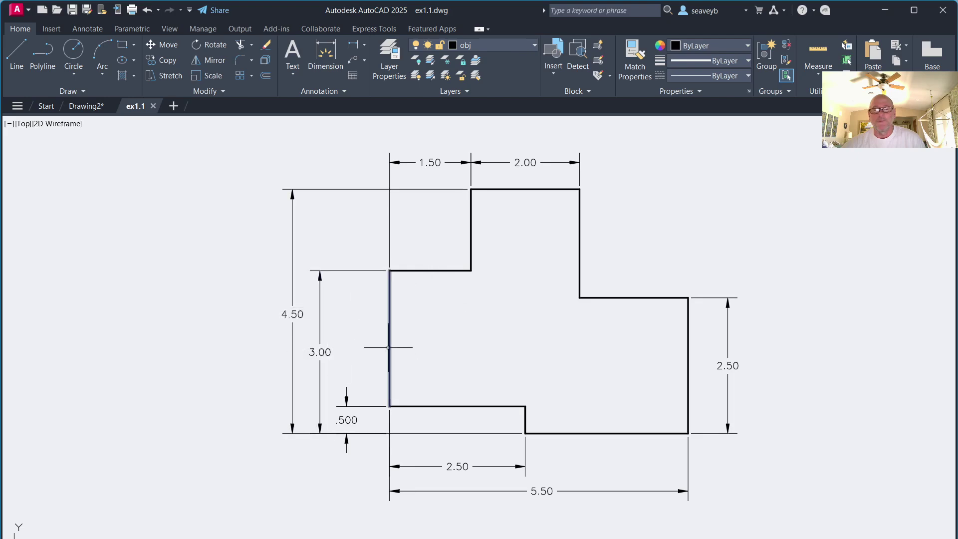
left_click(390, 295)
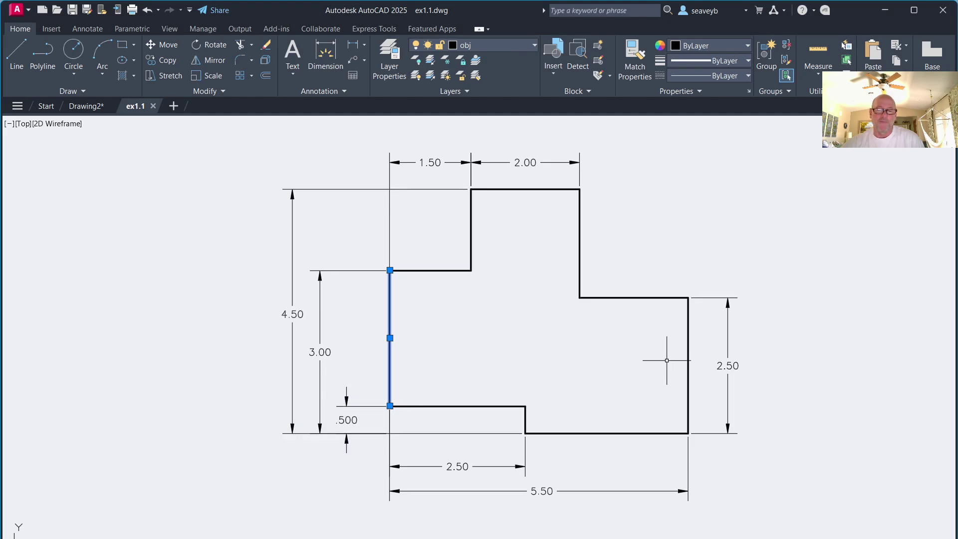
Highlight the vertical edge on the right side of the profile's upper section, and clear the selection
key("Escape")
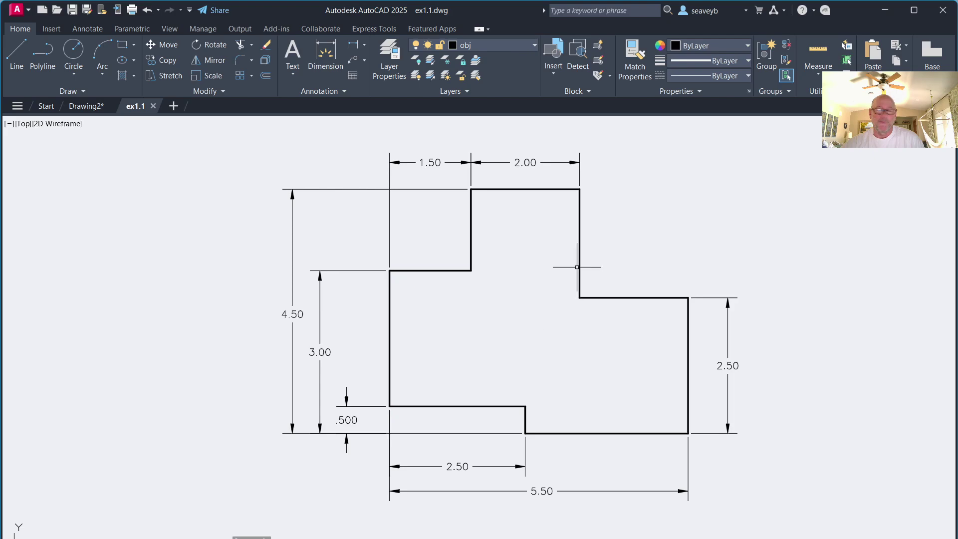
left_click(579, 252)
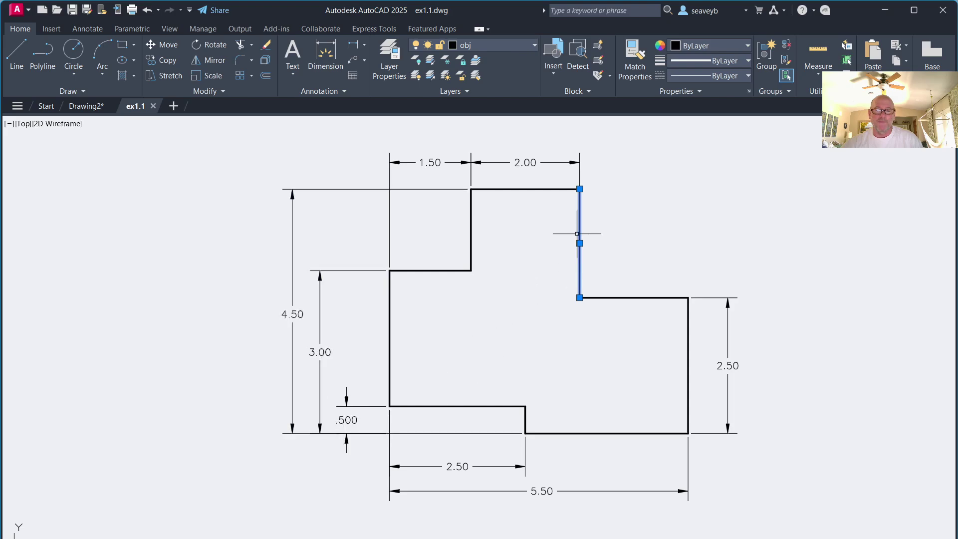
key("Escape")
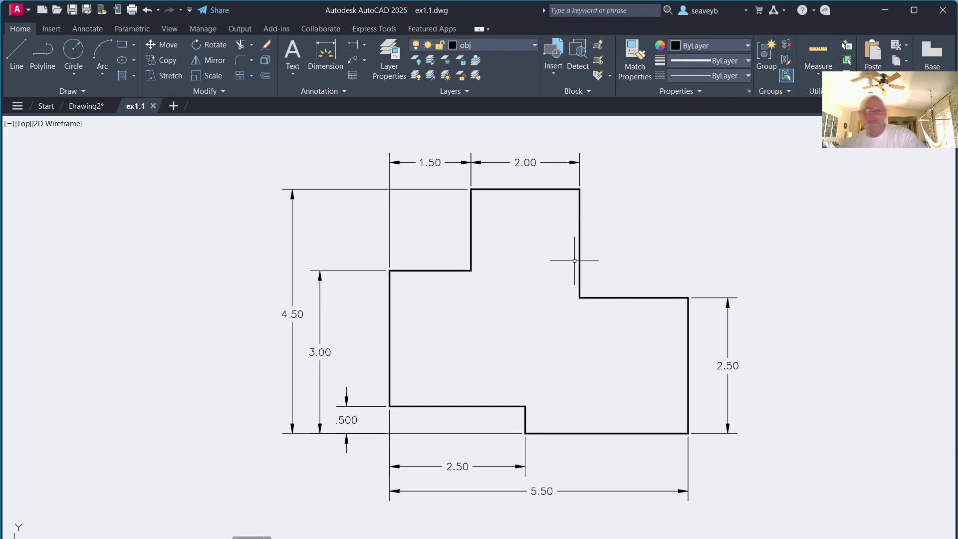
Highlight the right shoulder's horizontal edge with the 2.00, 1.50 and 5.50 dimensions that determine its length, and clear the selection
left_click(649, 299)
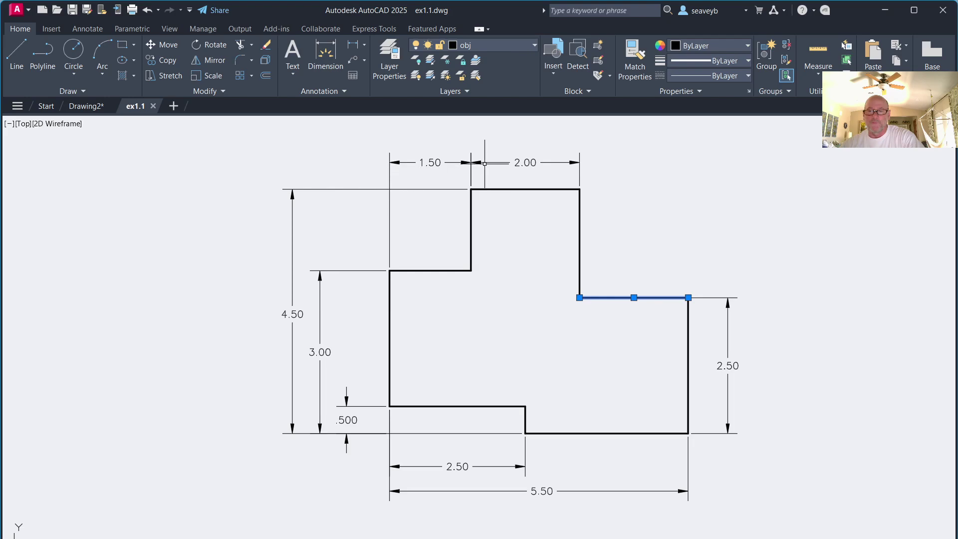
left_click(525, 161)
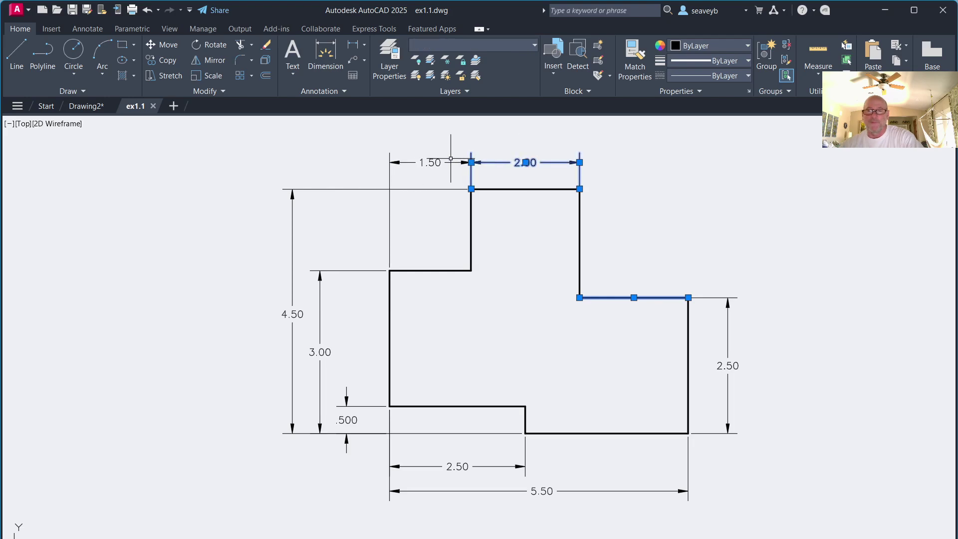
left_click(431, 162)
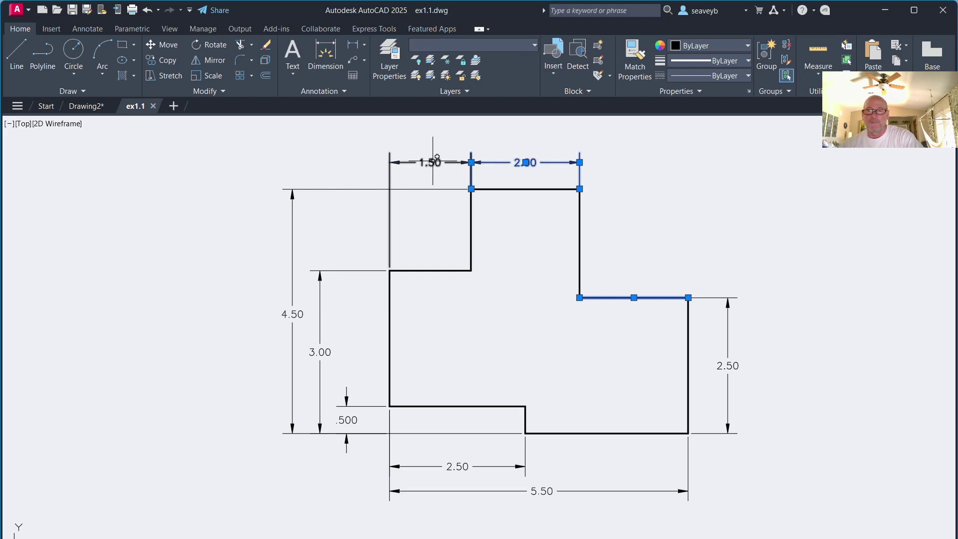
left_click(462, 491)
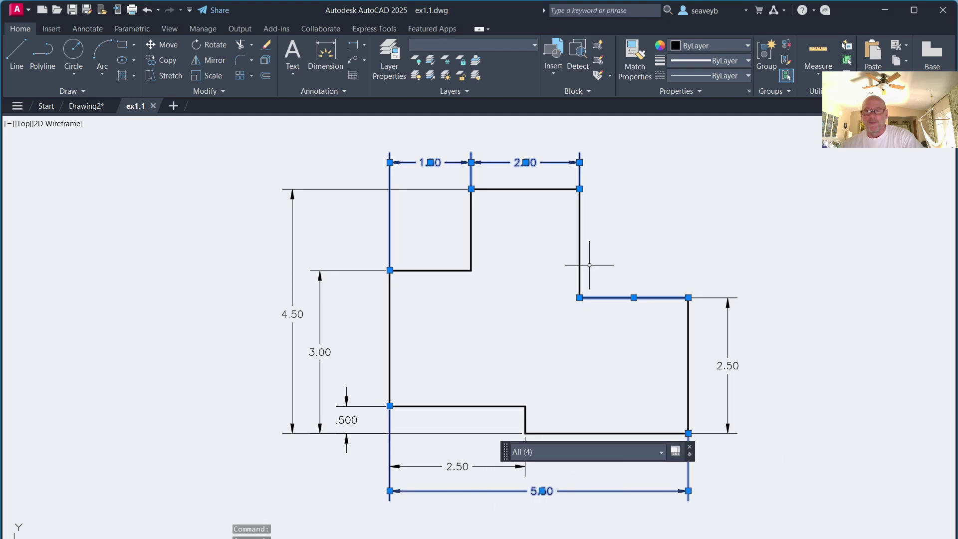
key("Escape")
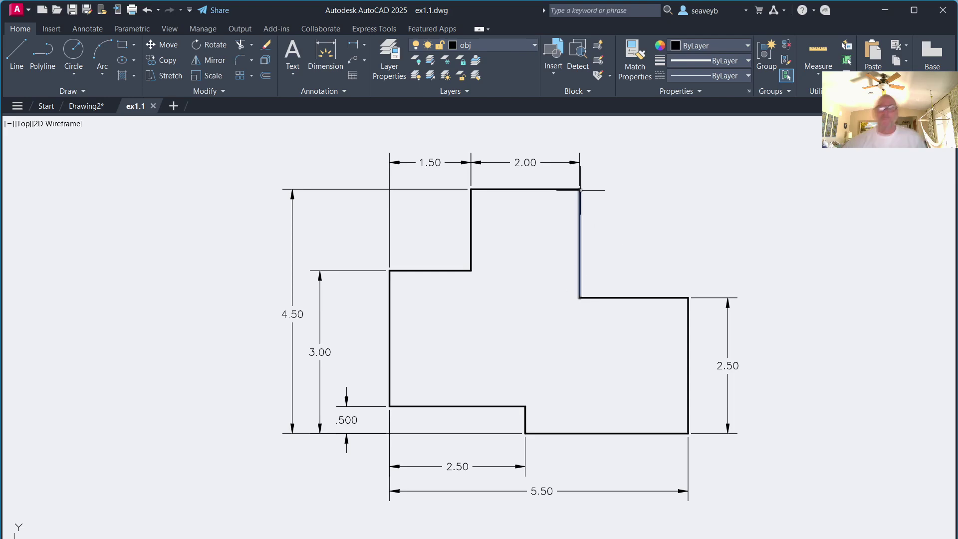
left_click(81, 107)
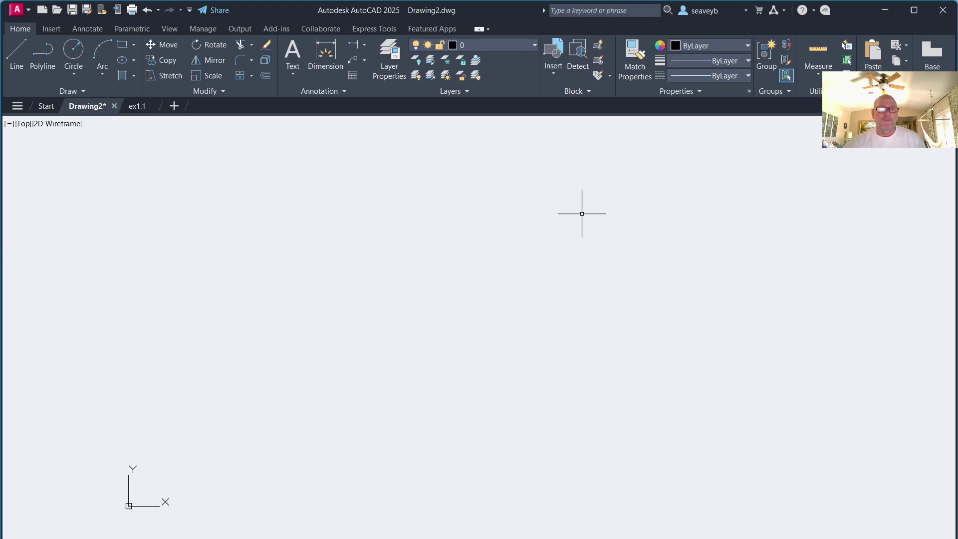
key("l")
key("Return")
left_click(588, 206)
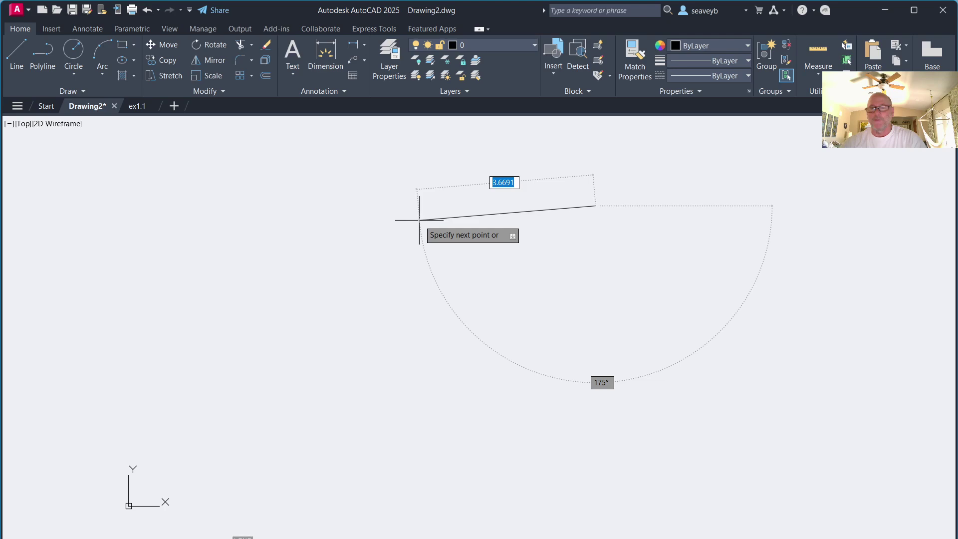
key("ctrl+2")
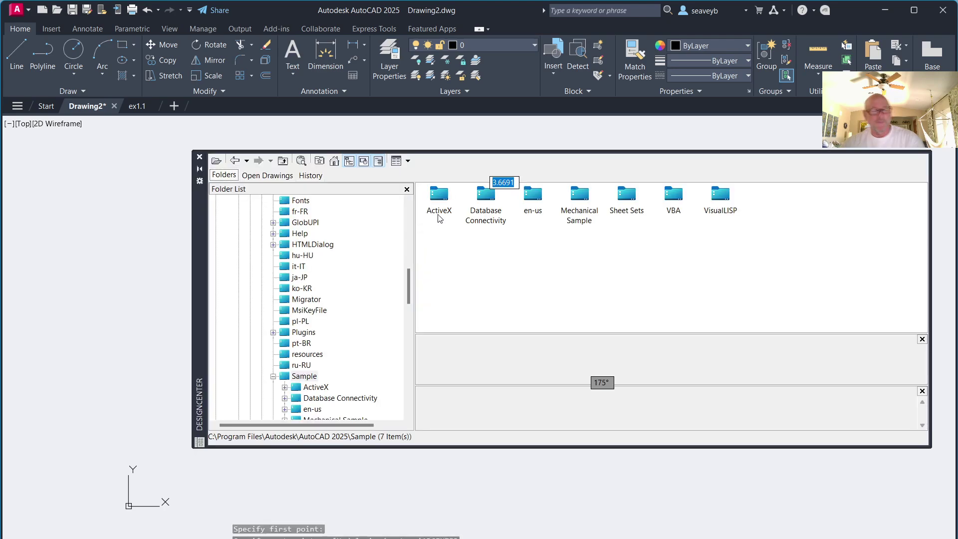
left_click(199, 156)
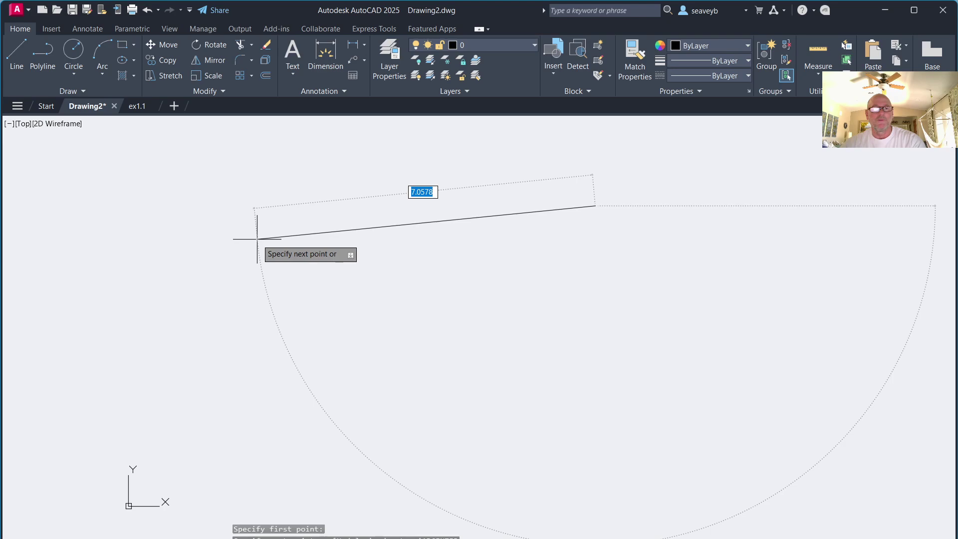
key("Escape")
key("Escape")
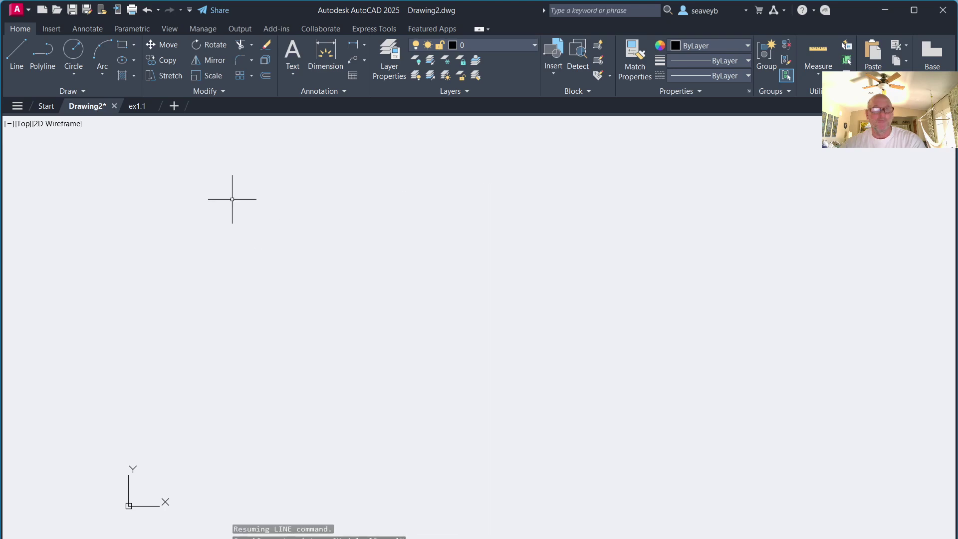
Cycle through ex1.1, the Start page and Drawing2, ending in Drawing2
left_click(137, 107)
key("ctrl+Tab")
key("ctrl+Tab")
key("ctrl+Tab")
key("ctrl+Tab")
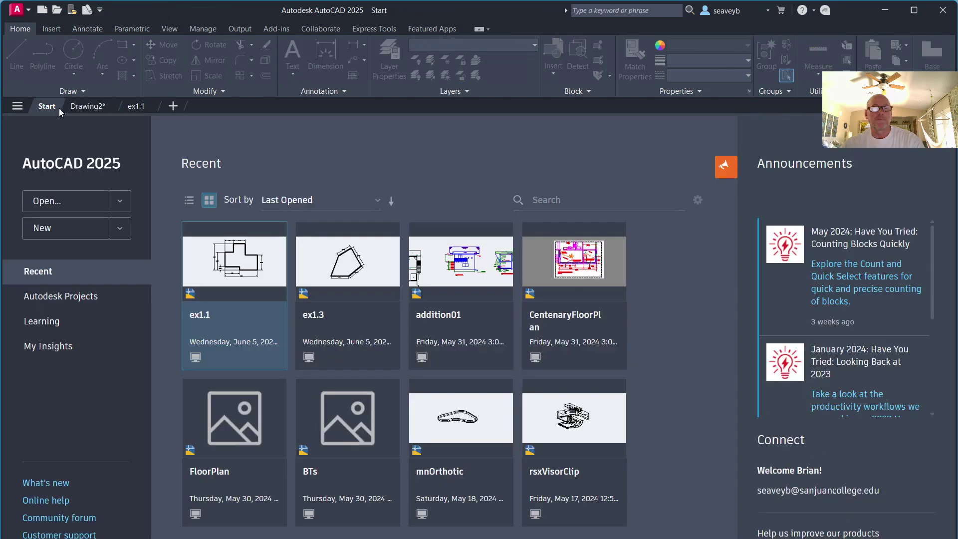
key("ctrl+Tab")
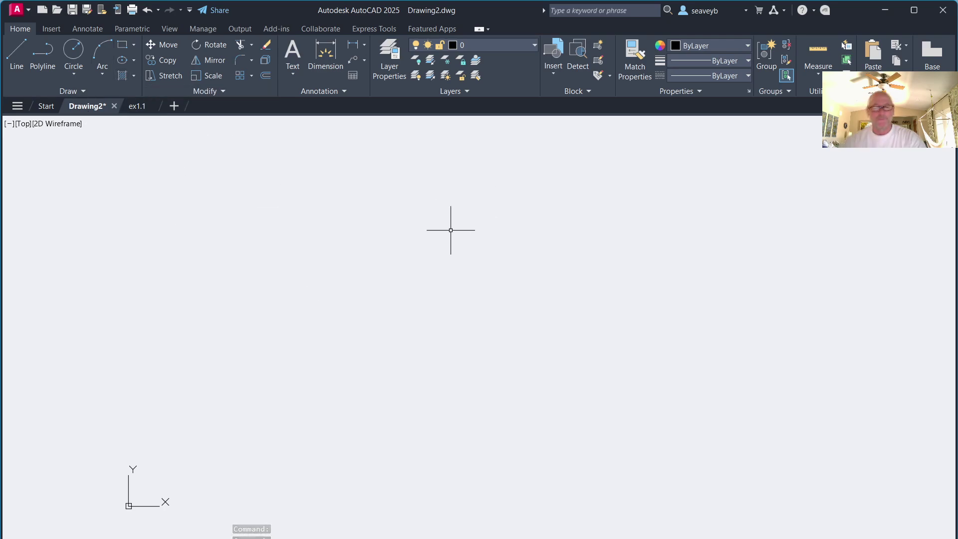
key("ctrl+Tab")
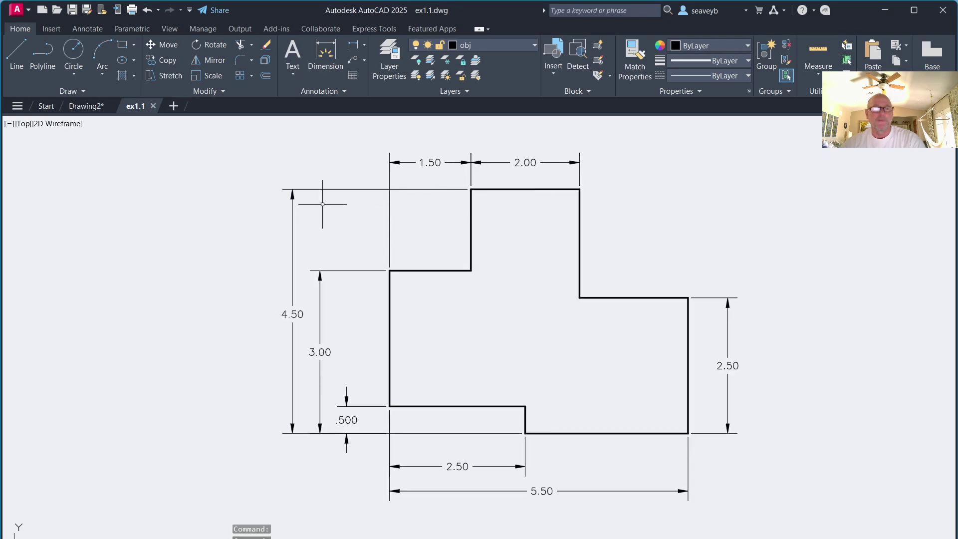
key("ctrl+Tab")
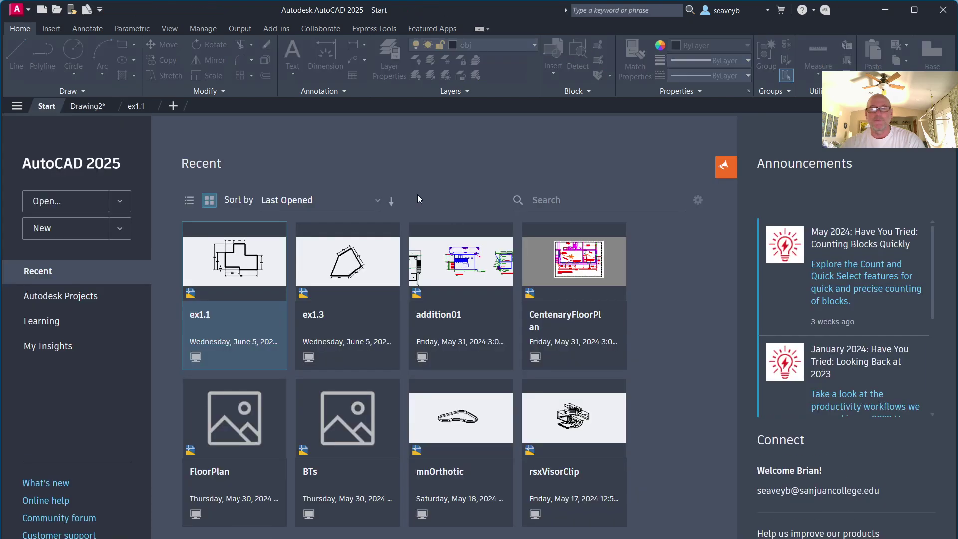
key("ctrl+Tab")
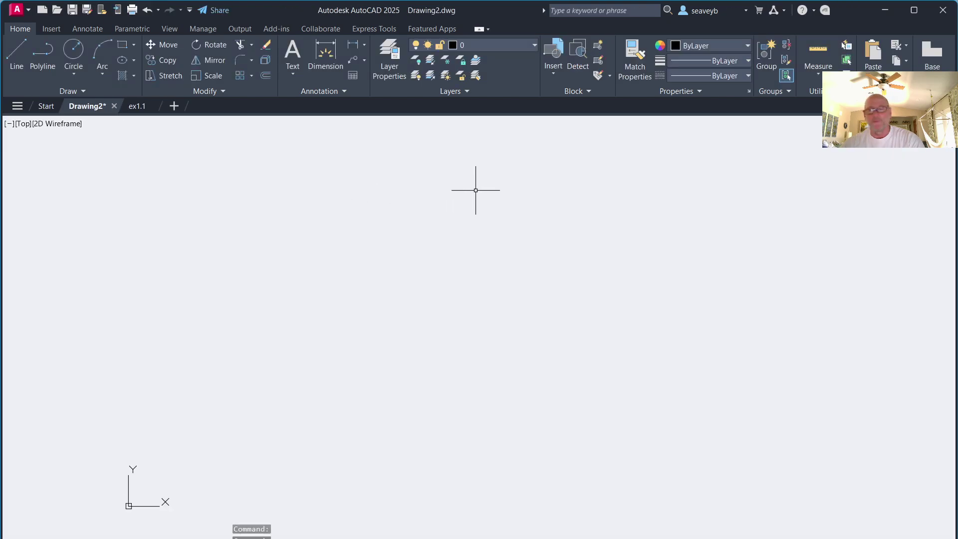
Draw the profile's top edge in Drawing2 as a horizontal line 2 units long, running leftward from its start point
type("l")
key("Return")
left_click(486, 191)
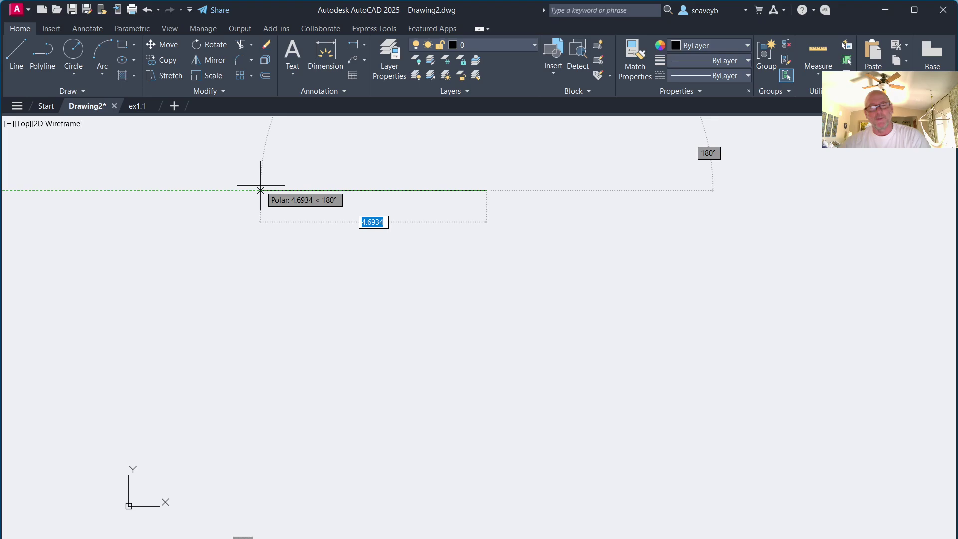
type("2")
key("Return")
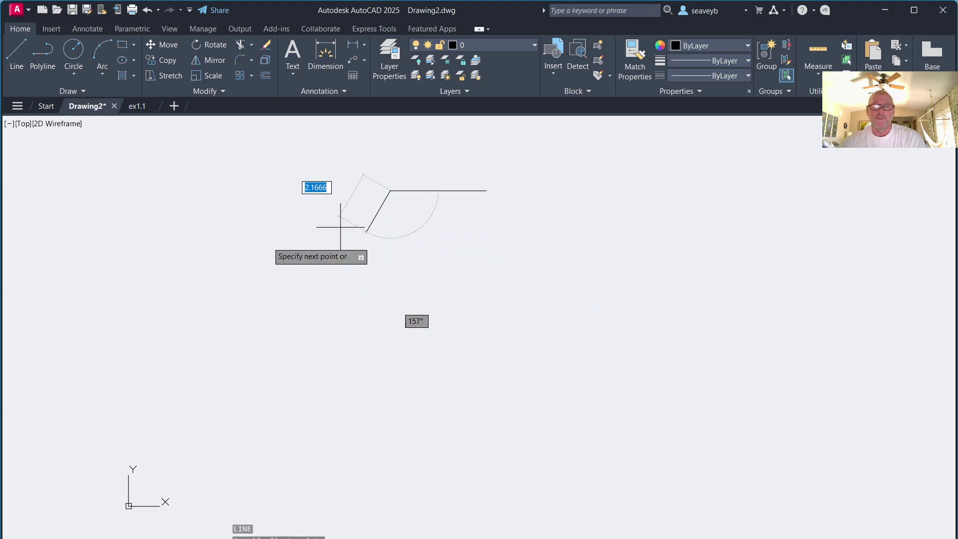
key("Escape")
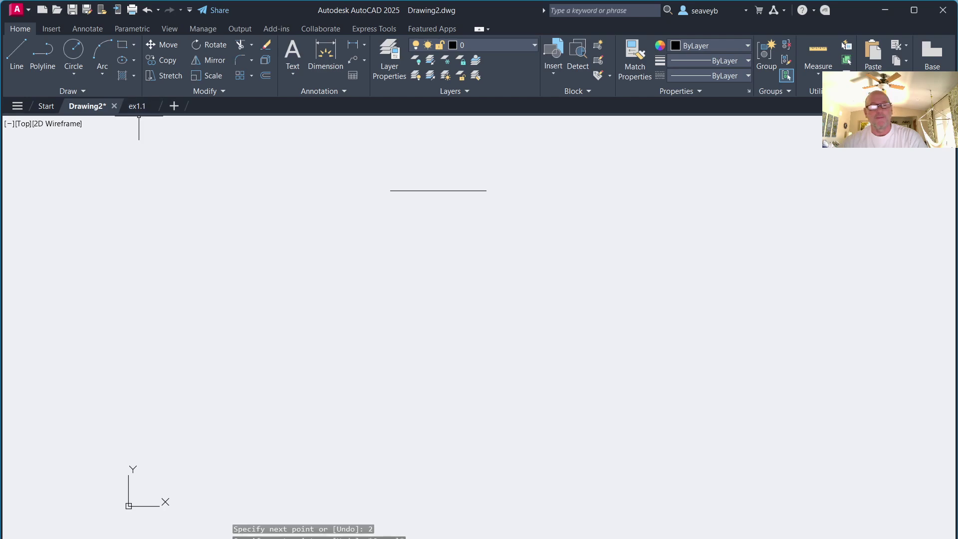
Check ex1.1 and continue the Drawing2 outline from the top line's left endpoint with segments 1.5 down and 1.5 left
left_click(135, 106)
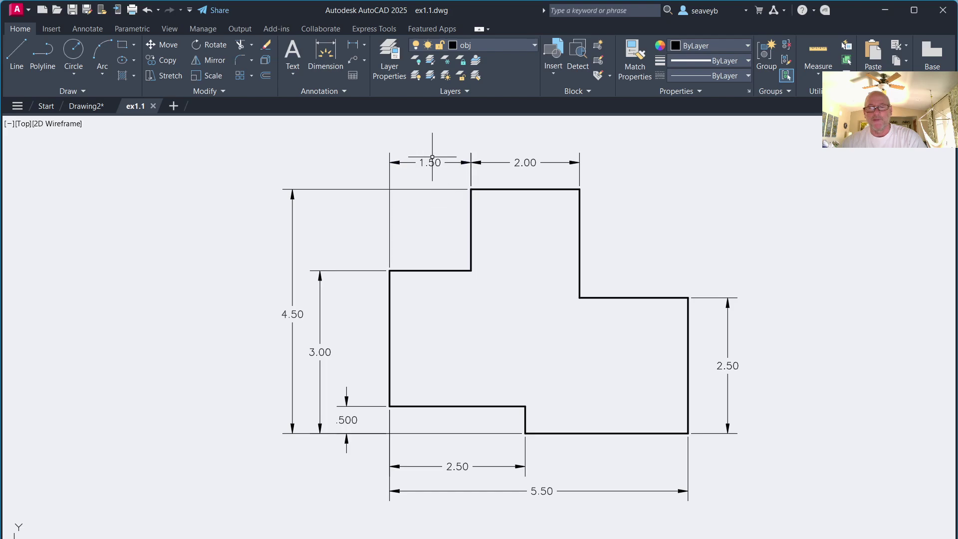
left_click(84, 106)
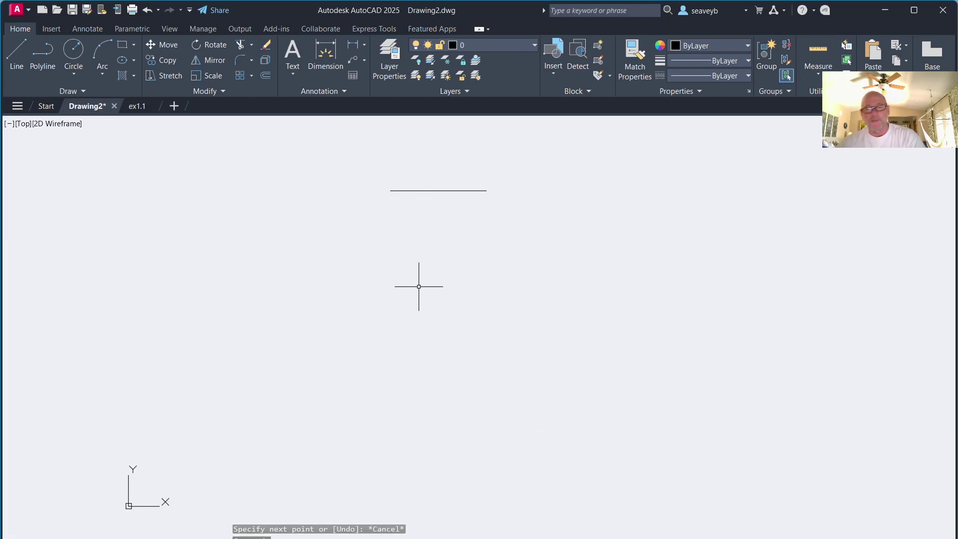
key("Return")
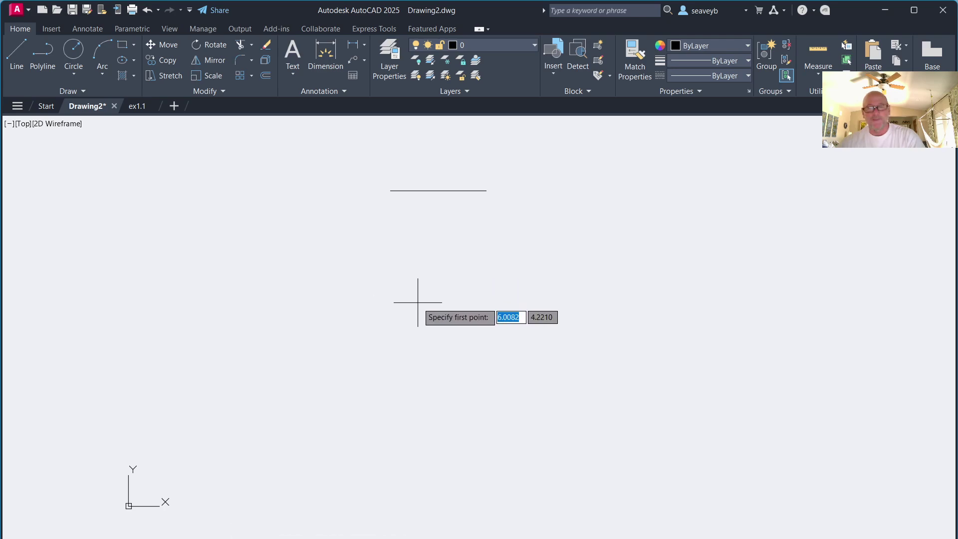
left_click(391, 190)
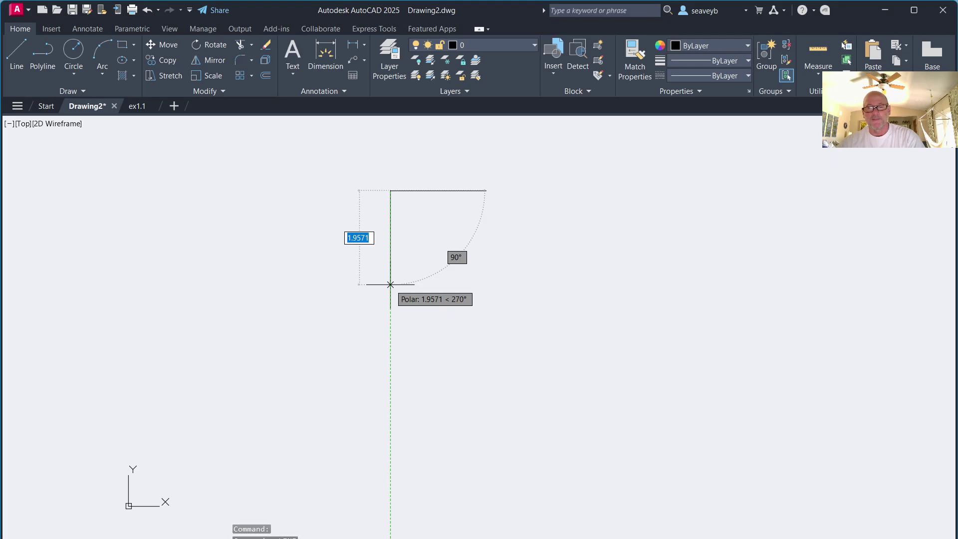
type("1.5")
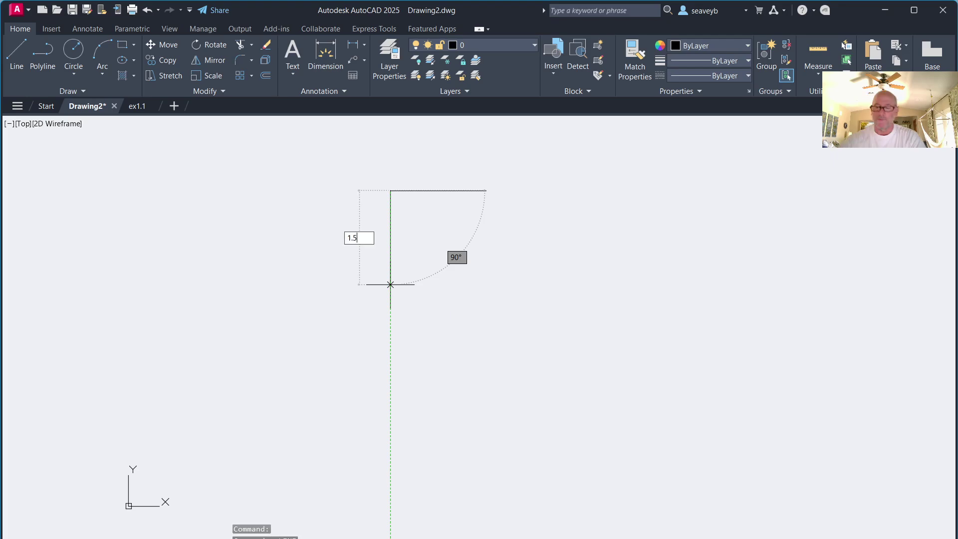
key("Return")
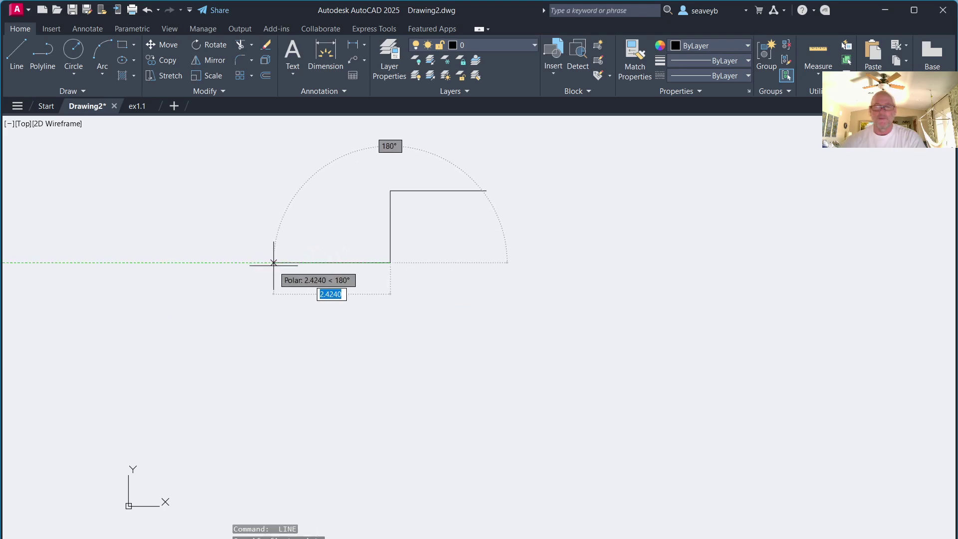
type("1.5")
key("Return")
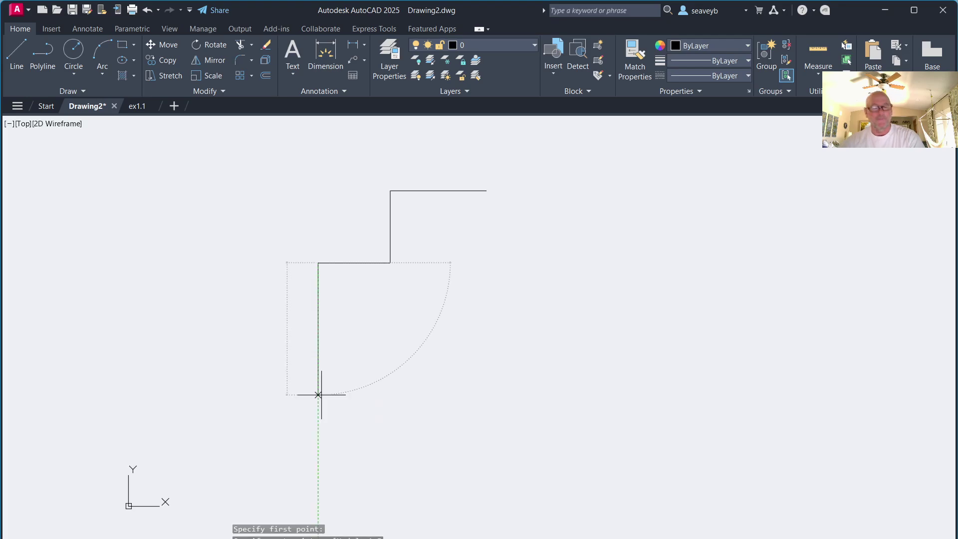
key("Escape")
Check ex1.1 and draw a vertical line 2.5 units down from the left endpoint of the Drawing2 outline
left_click(132, 105)
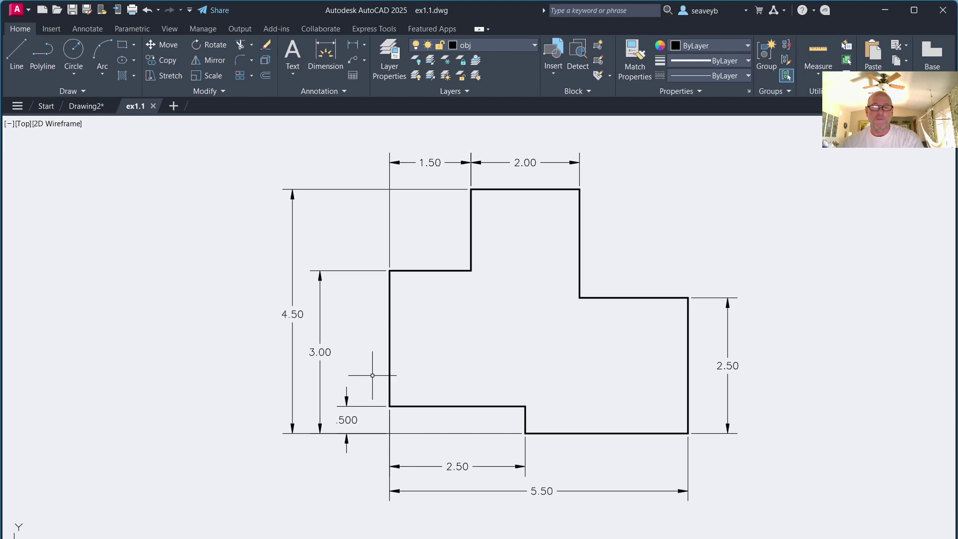
left_click(86, 106)
key("Return")
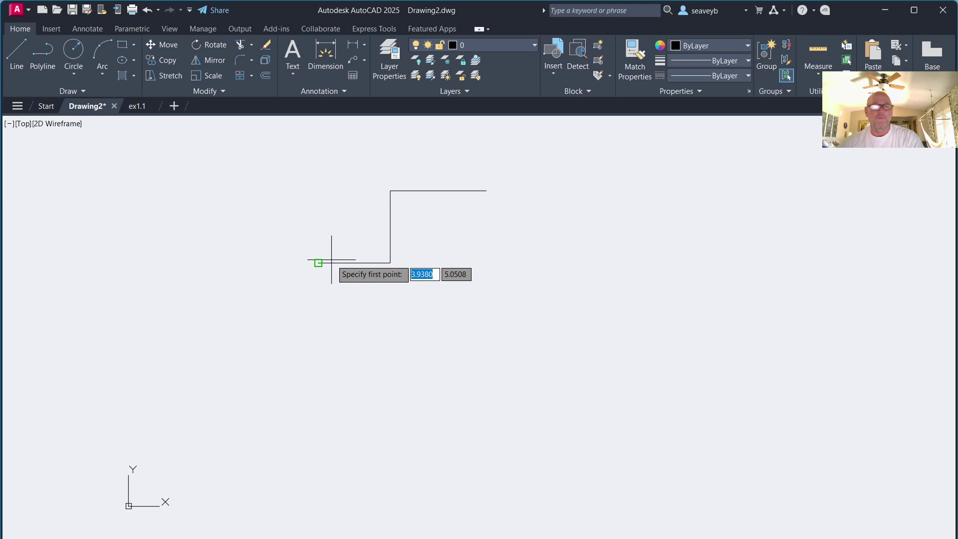
left_click(318, 263)
type("2.5")
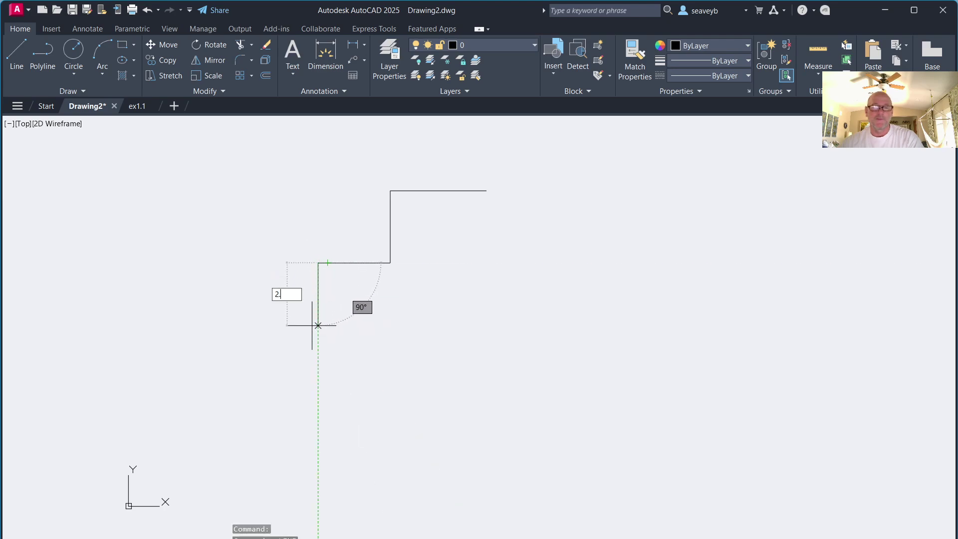
key("Return")
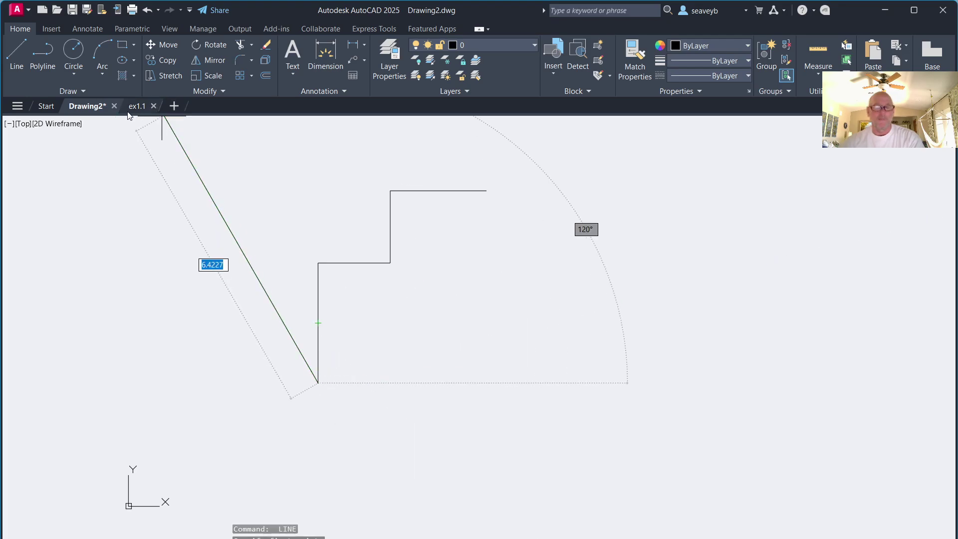
key("Escape")
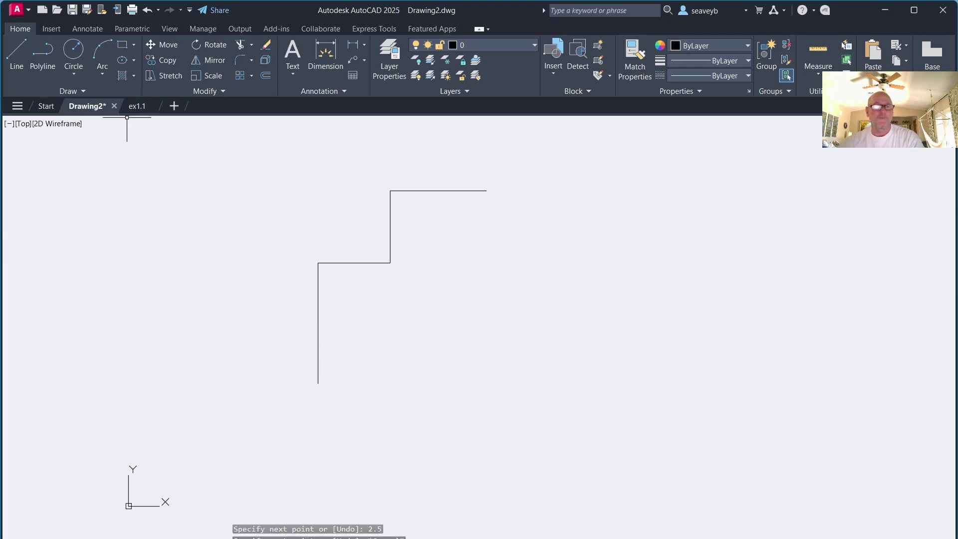
Check ex1.1 and continue the Drawing2 outline from the left edge's lower endpoint with segments 2.5 right and .5 down
left_click(137, 105)
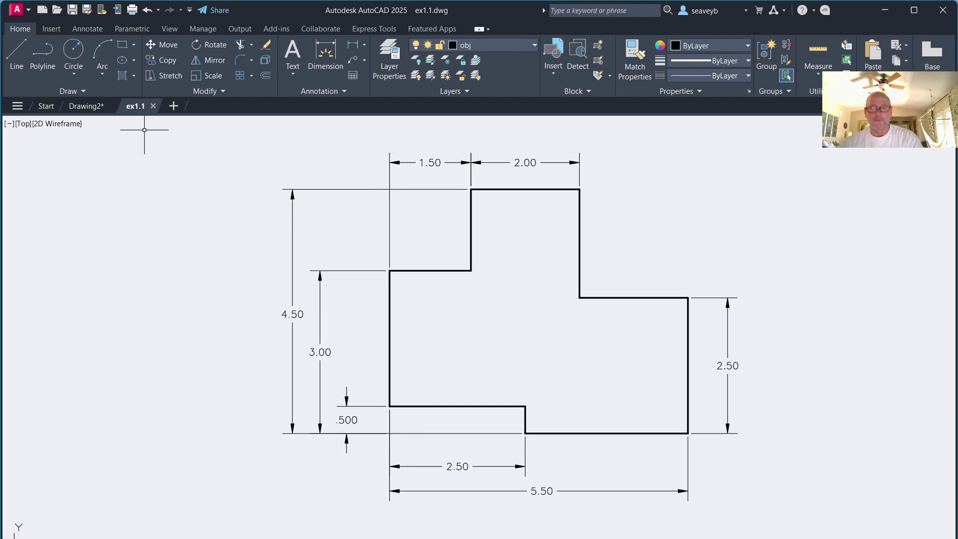
left_click(81, 106)
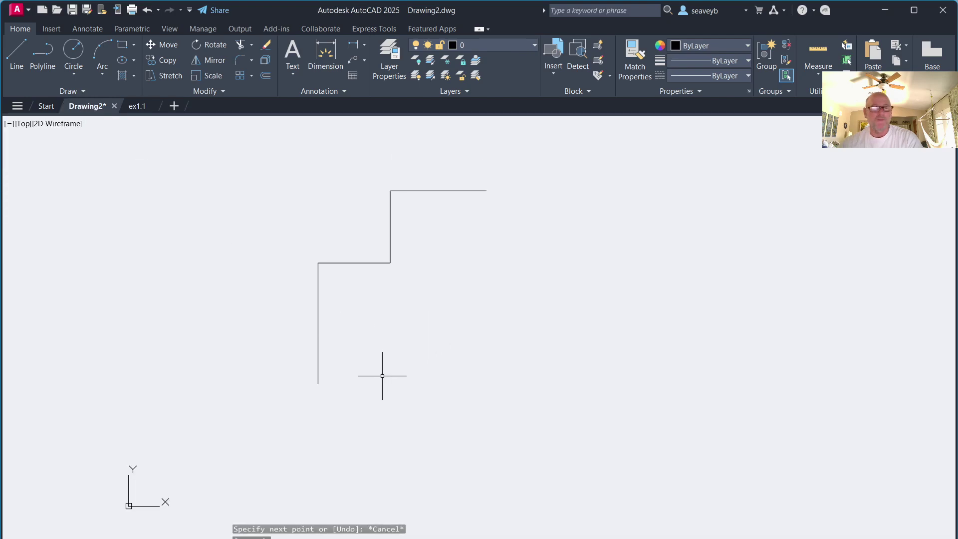
left_click(319, 383)
type("2")
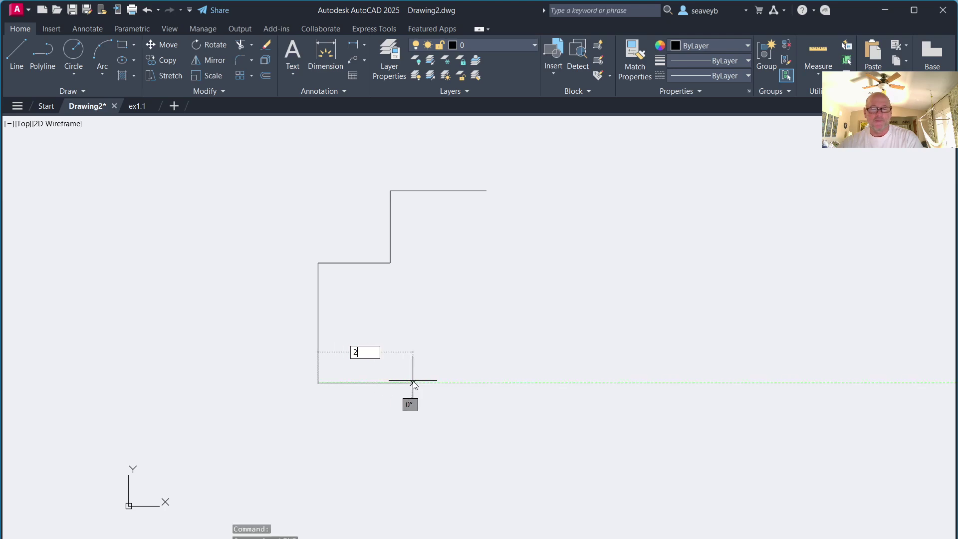
type(".5")
key("Return")
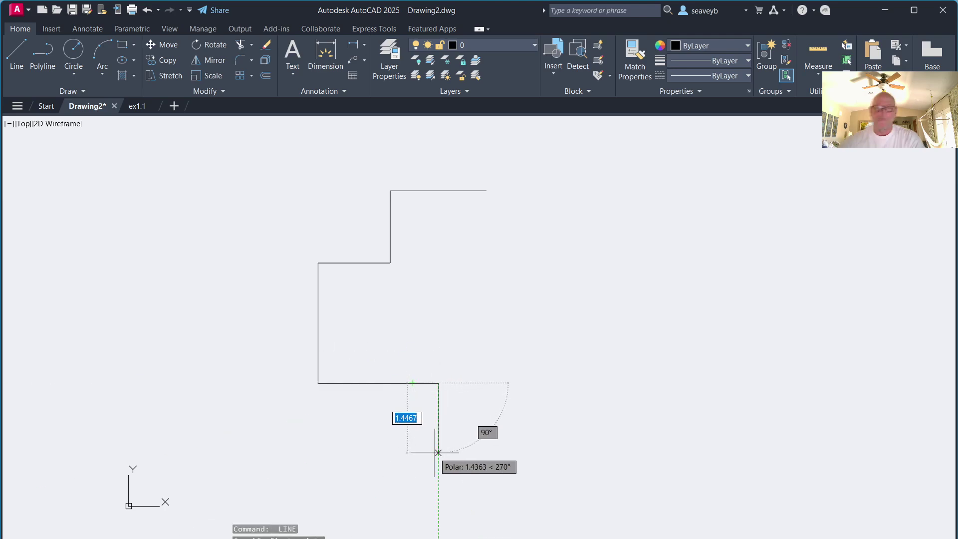
type(".5")
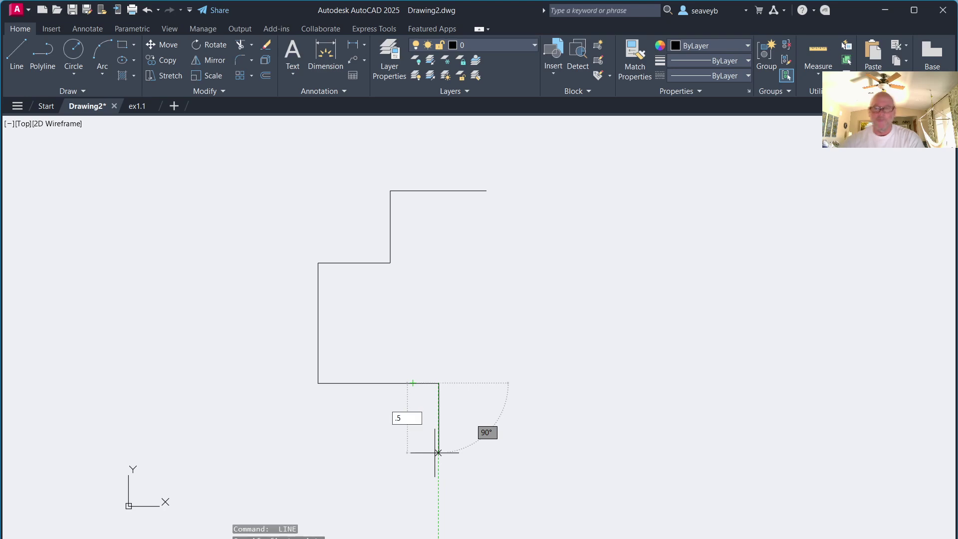
key("Return")
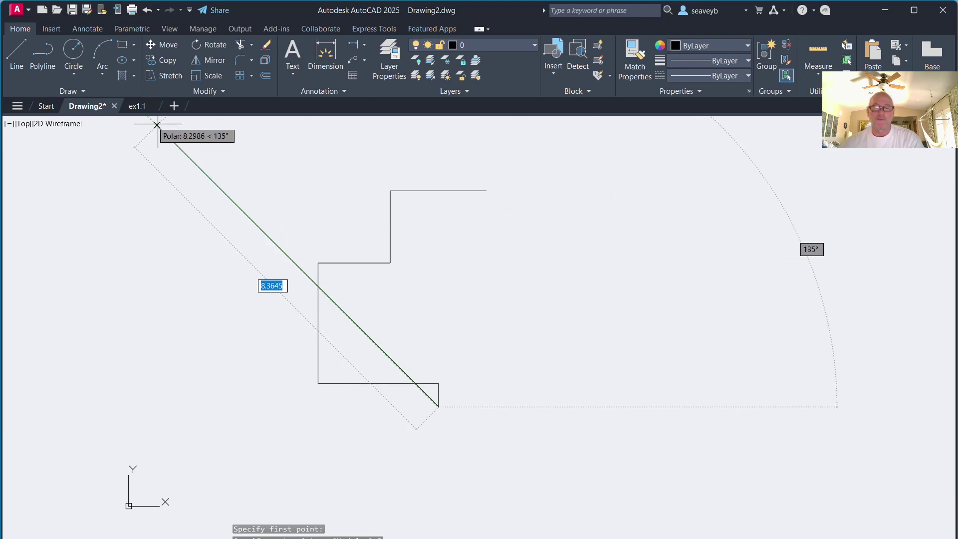
Check ex1.1 and extend the Drawing2 outline with a segment 3 to the right and a segment 2.5 up
left_click(139, 107)
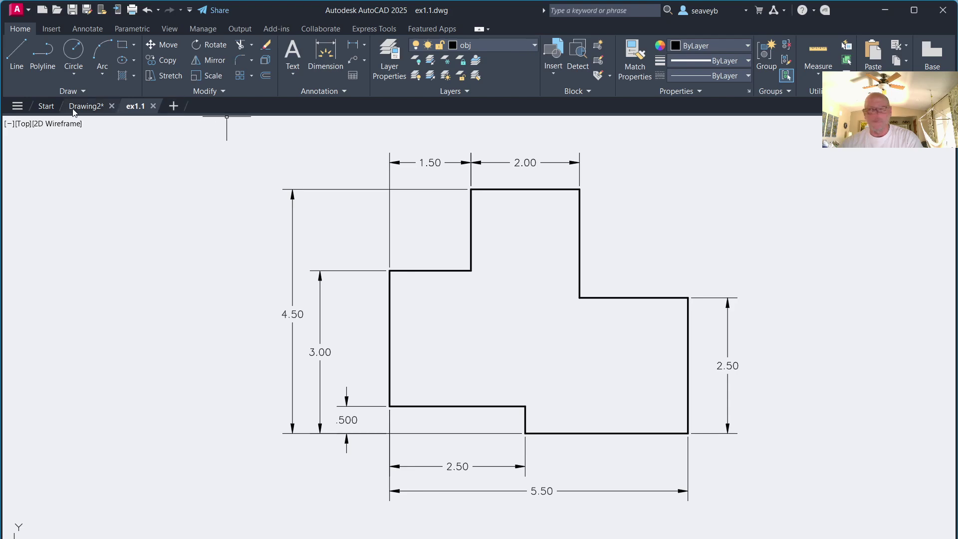
left_click(86, 106)
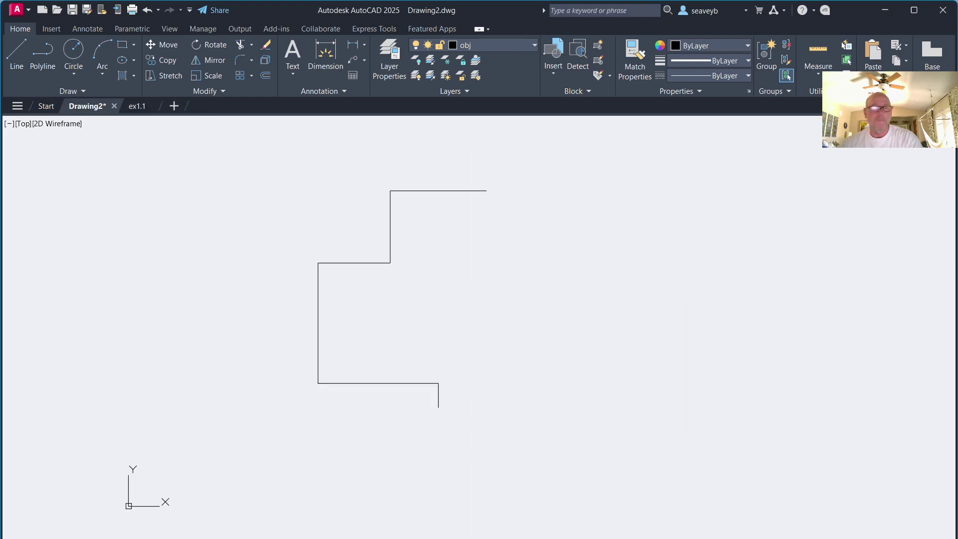
type("3")
key("Return")
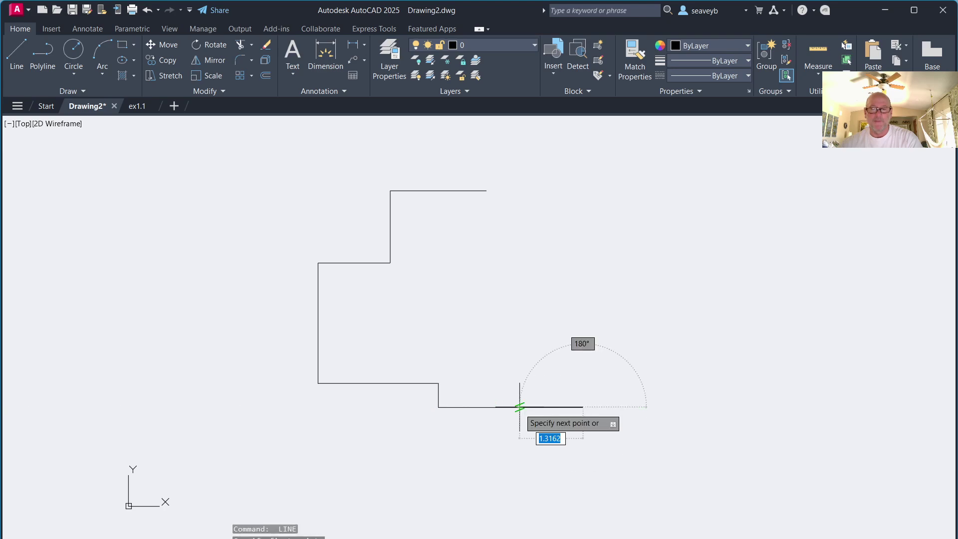
type("2.5")
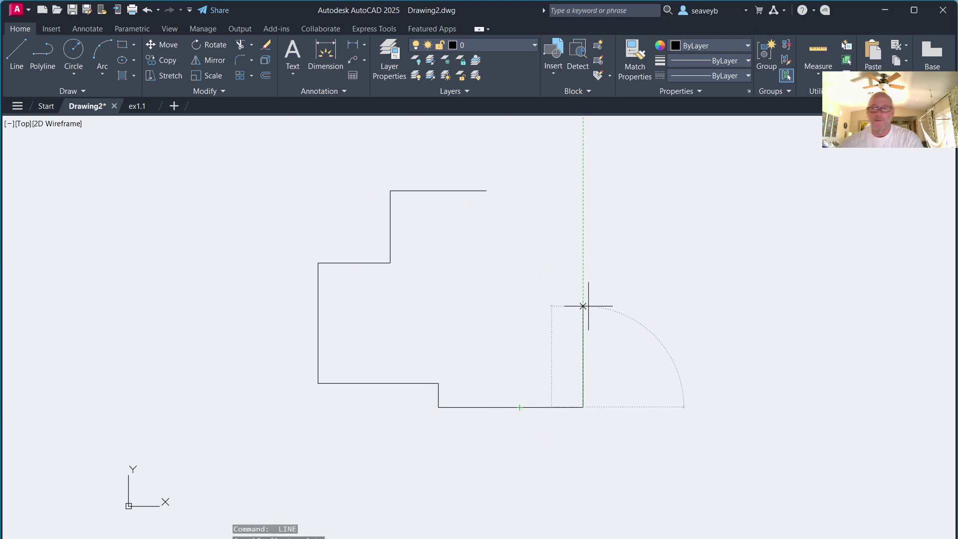
key("Return")
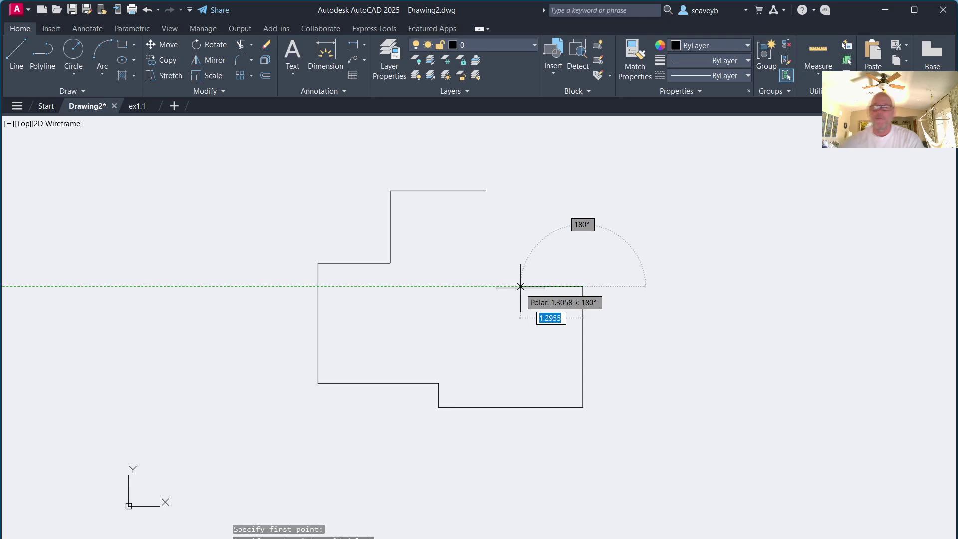
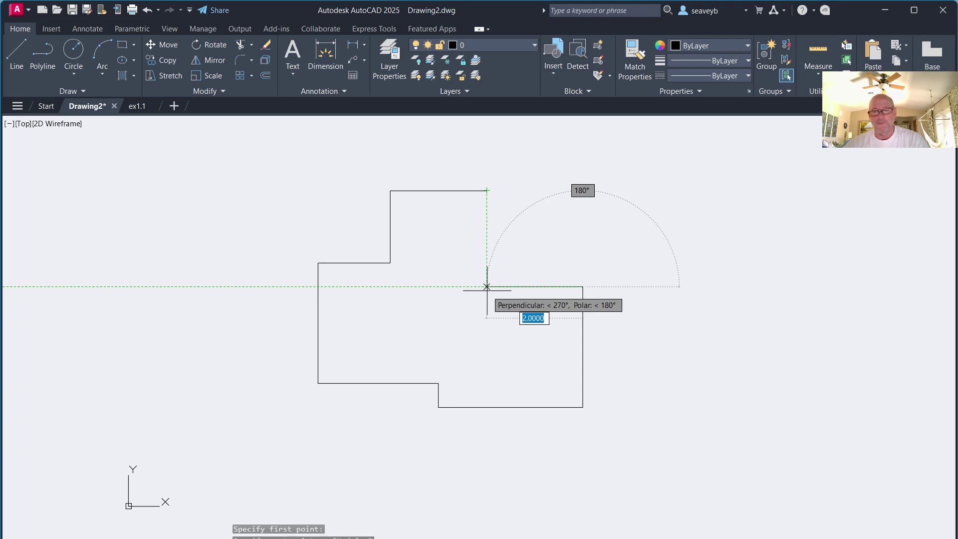
Draw a line 2 units left, aligned under the top edge's right endpoint, and close the profile up to that endpoint
left_click(486, 287)
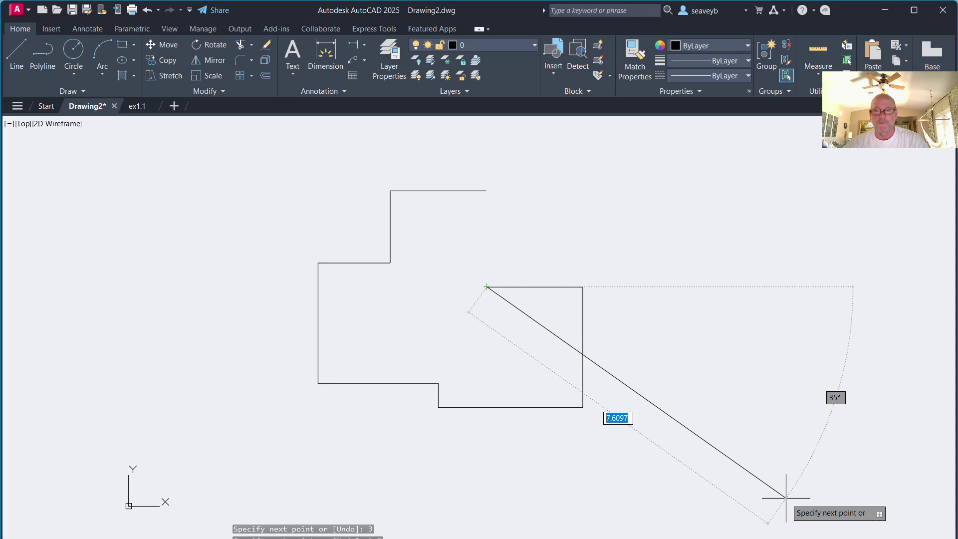
left_click(486, 190)
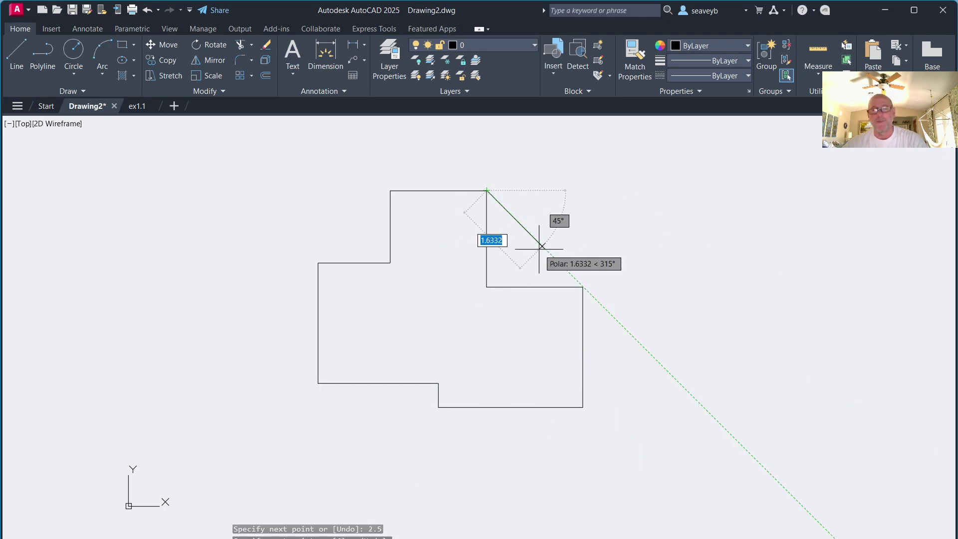
key("Escape")
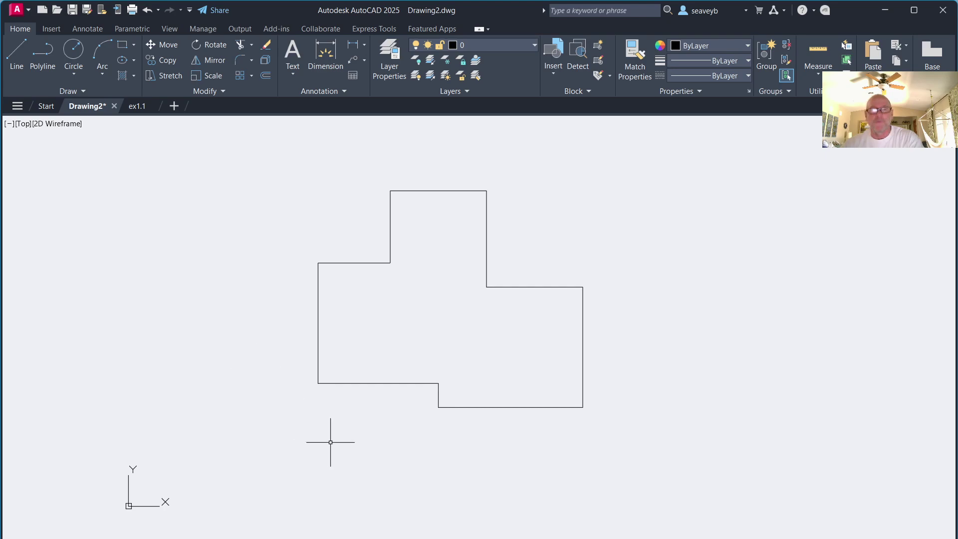
Add multiline text reading "My Name" just below the profile's lower edge and narrow its text box to fit
type("T")
key("Return")
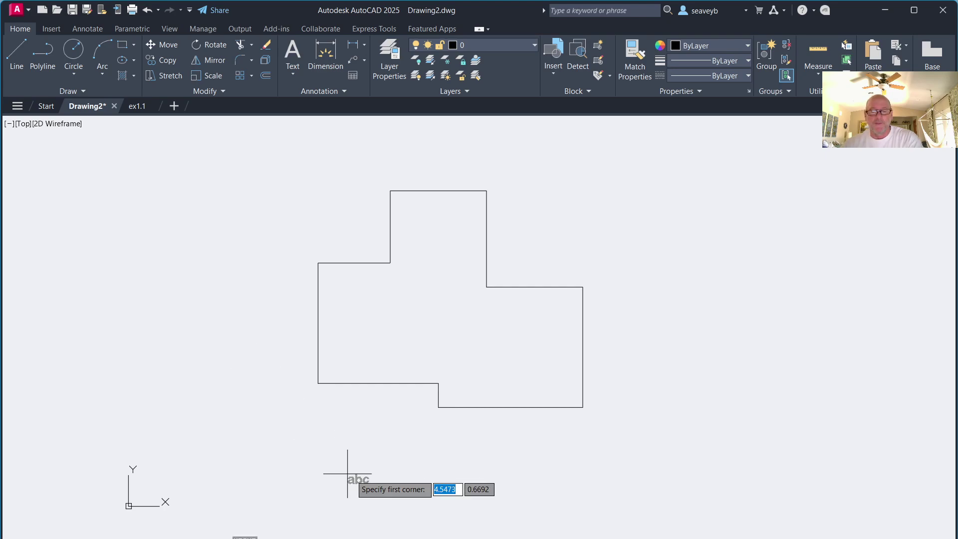
left_click(423, 462)
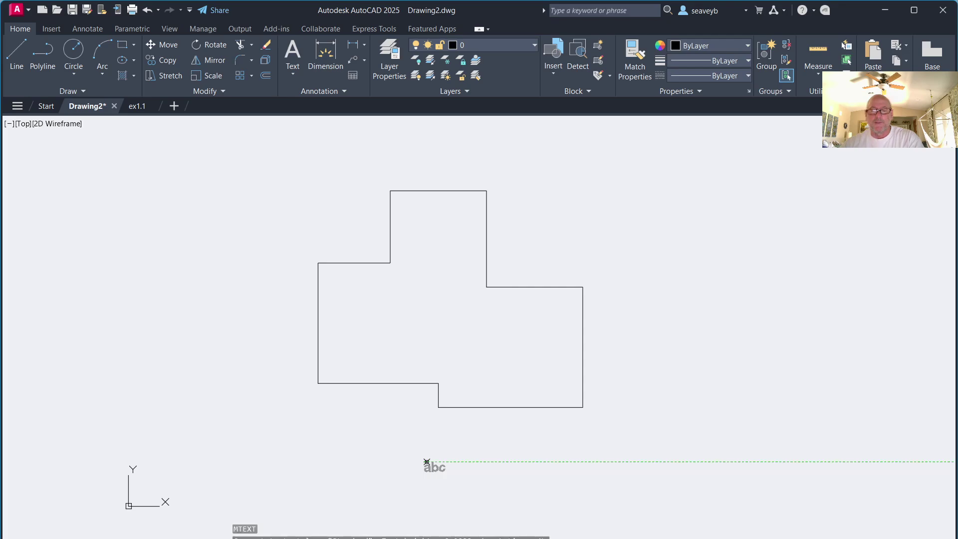
left_click(578, 420)
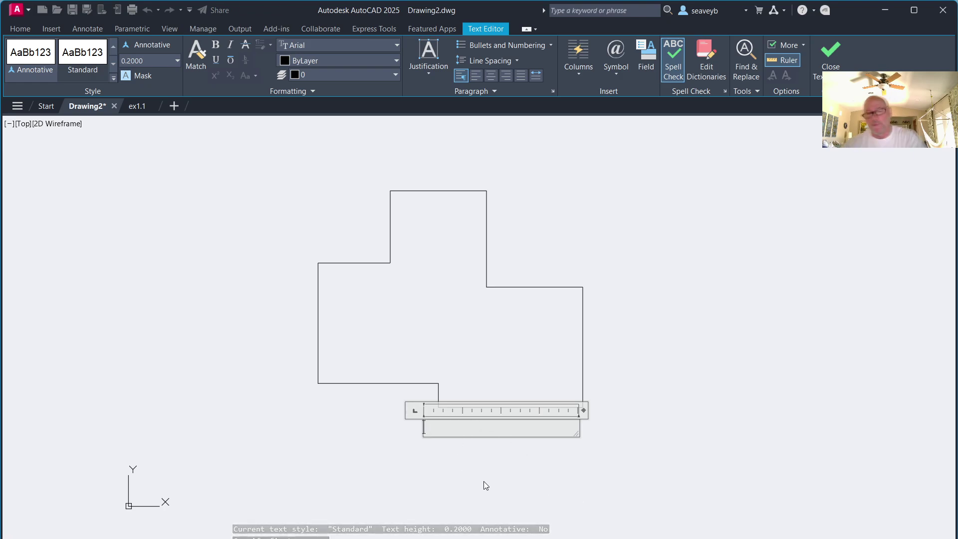
type("MY")
key("BackSpace")
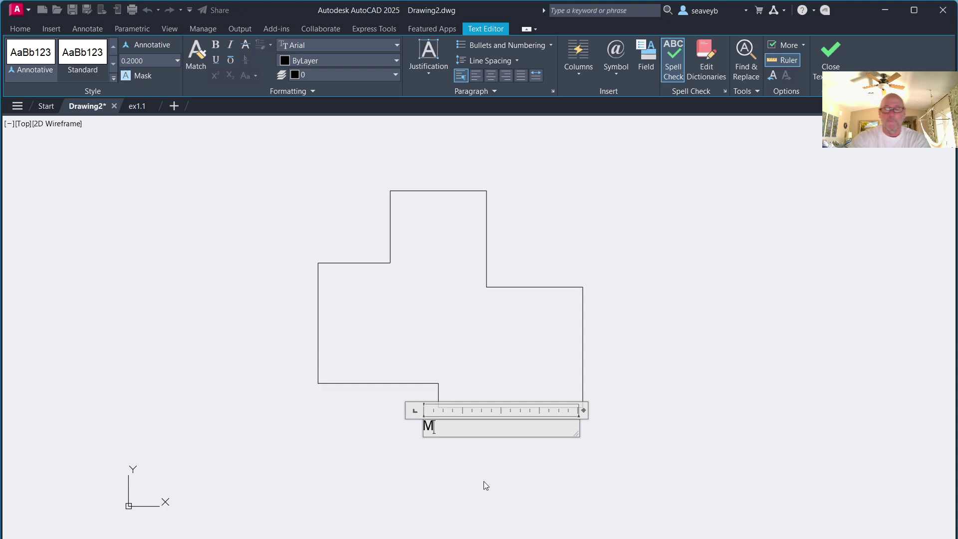
type("y Name")
left_click_drag(577, 434, 488, 429)
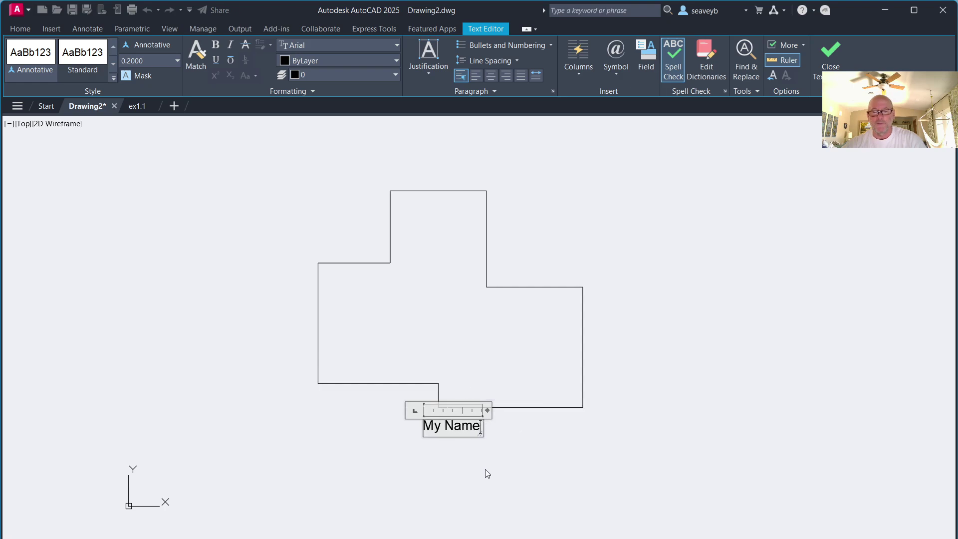
left_click(431, 73)
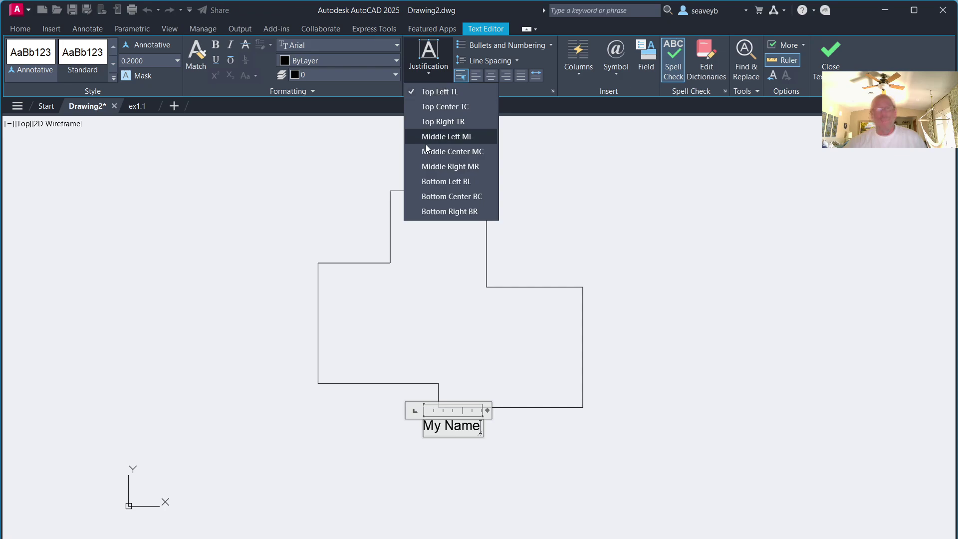
left_click(331, 166)
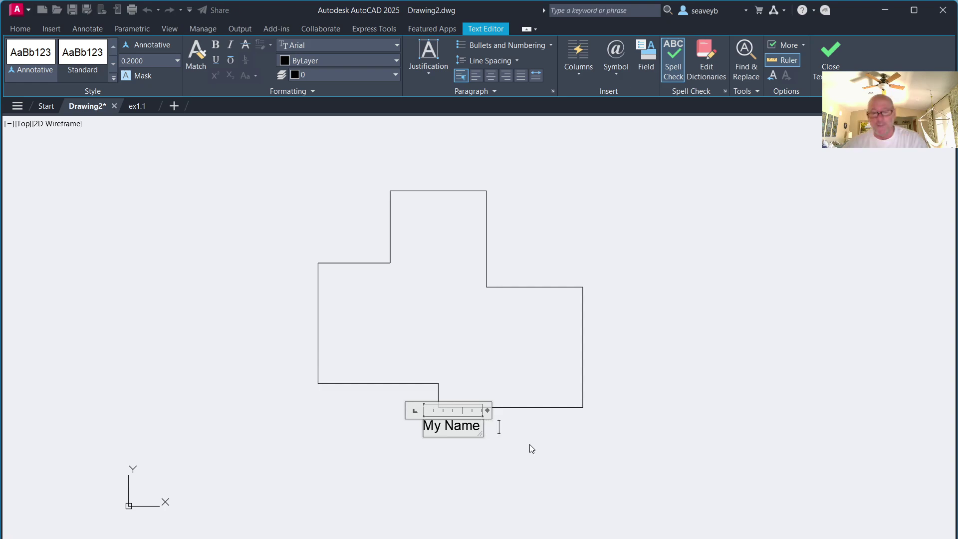
key("BackSpace")
key("BackSpace")
key("BackSpace")
key("BackSpace")
key("BackSpace")
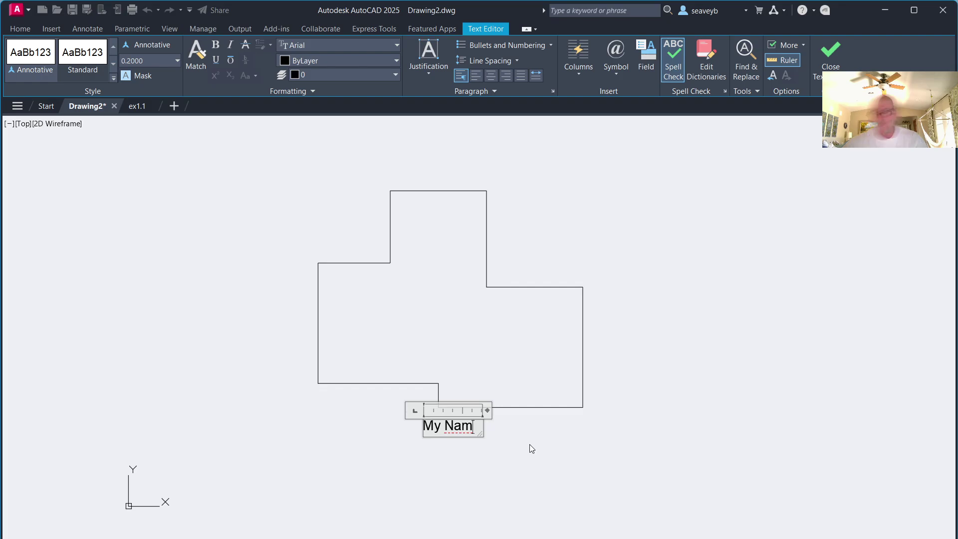
type("e")
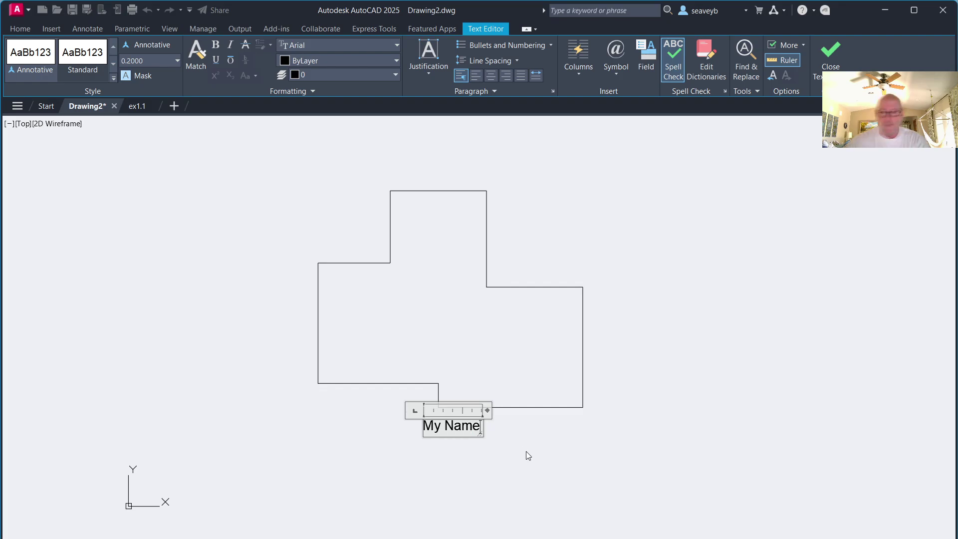
Finish editing the "My Name" text and move it rightward beneath the profile's bottom edge
left_click(526, 451)
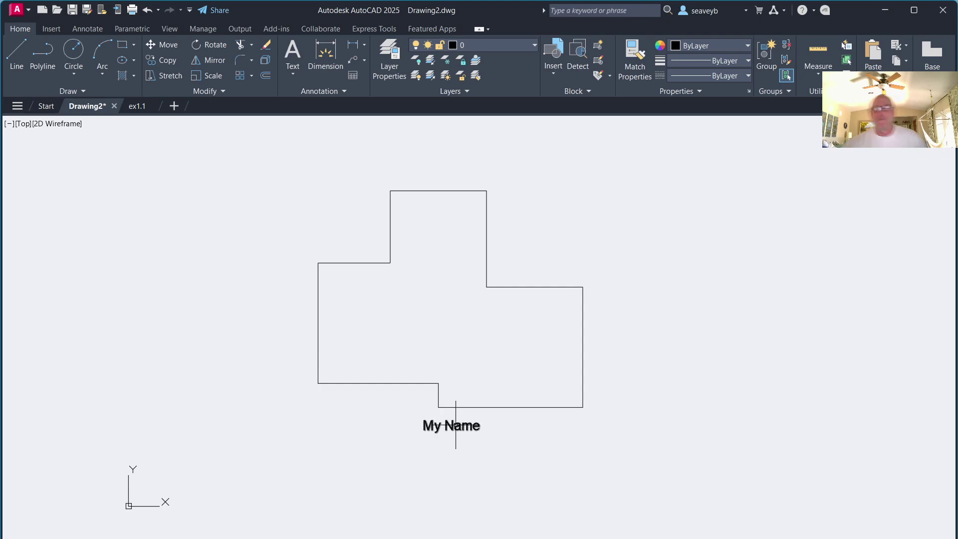
left_click(457, 425)
mouse_move(466, 425)
left_mouse_down()
mouse_move(573, 432)
mouse_move(546, 423)
left_mouse_up()
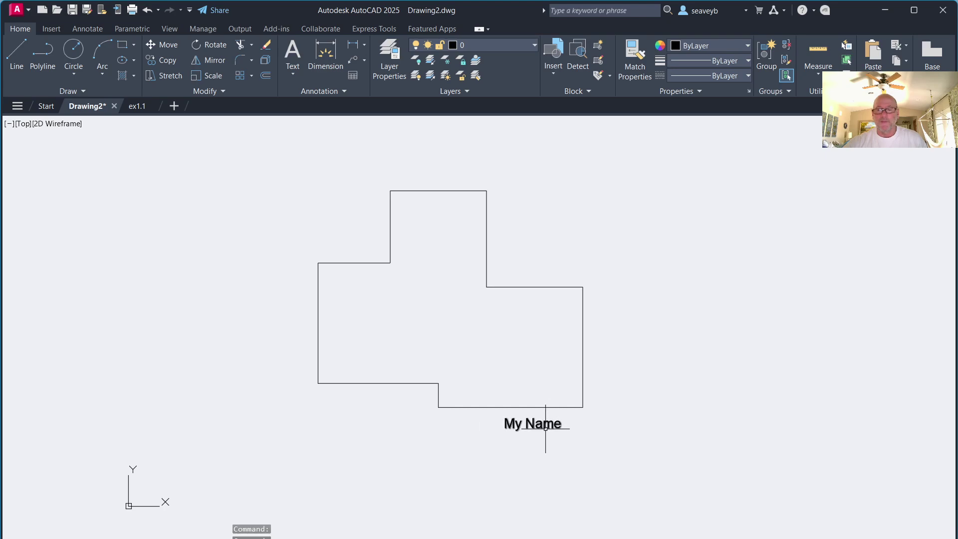
left_click(545, 423)
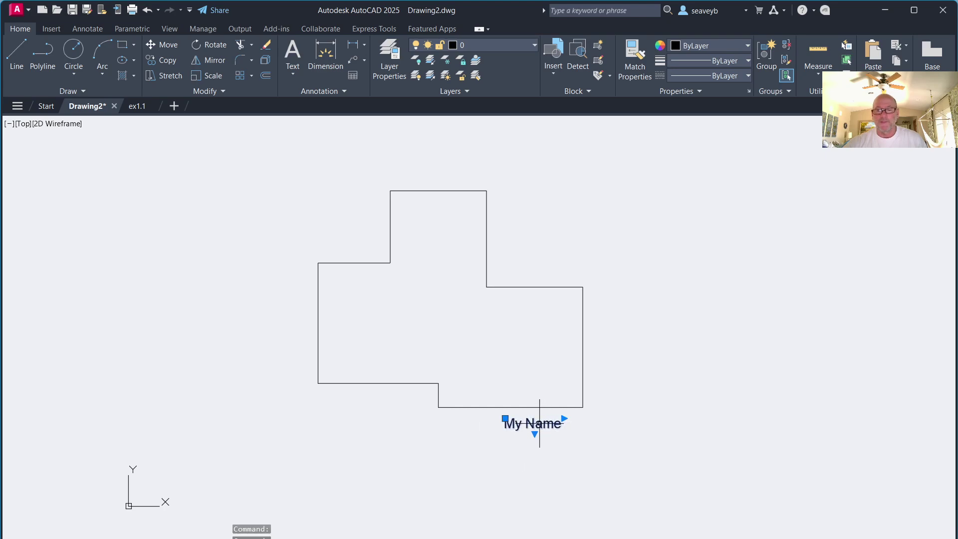
mouse_move(540, 423)
left_mouse_down()
mouse_move(488, 443)
mouse_move(422, 439)
mouse_move(526, 447)
mouse_move(541, 431)
left_mouse_up()
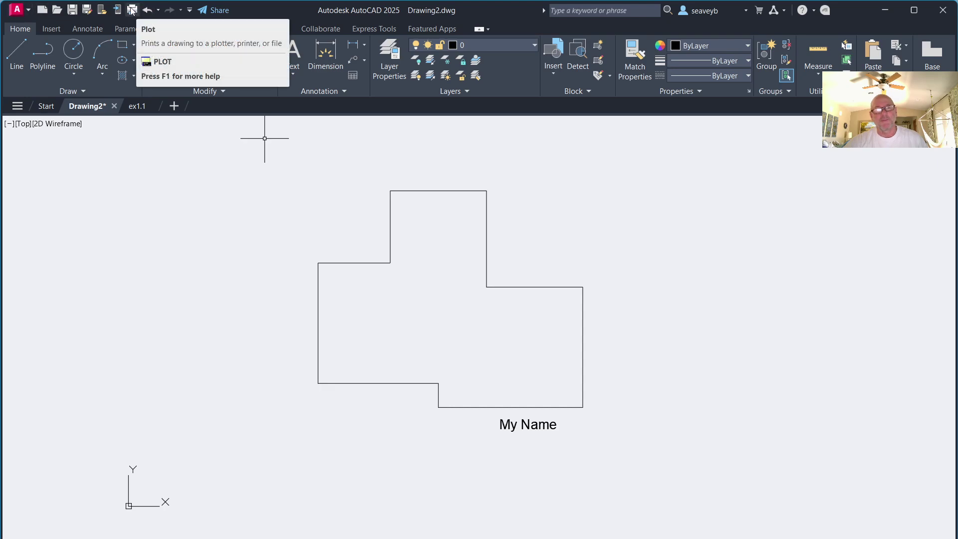
Open the plot settings for Drawing2, choosing DWG To PDF.pc3 as the plotter and Extents as the plot area
left_click(17, 8)
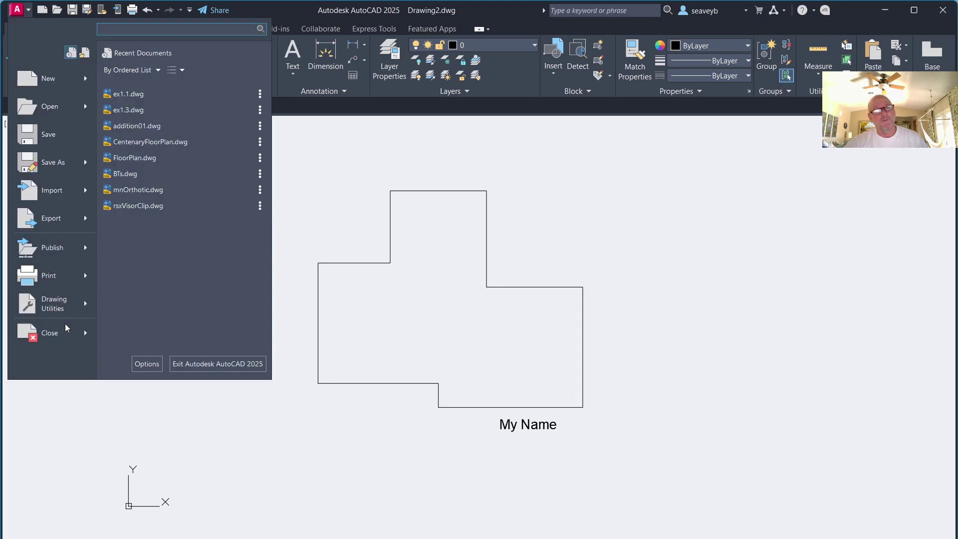
mouse_move(44, 285)
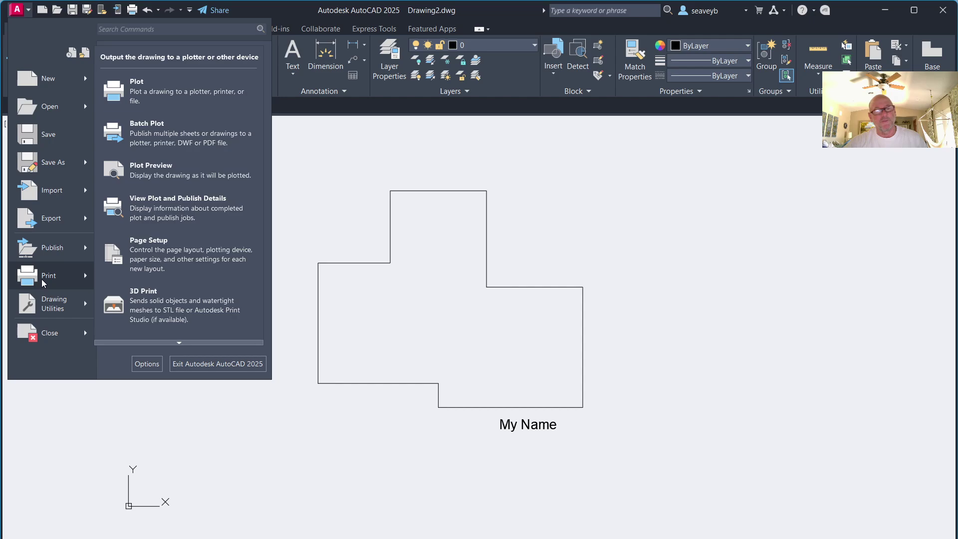
scroll(155, 245, "down", 1)
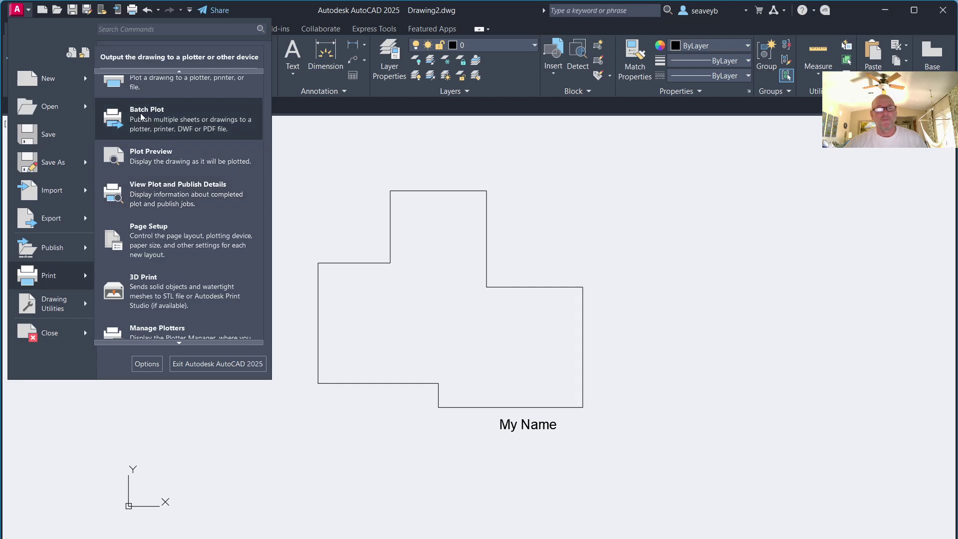
scroll(148, 98, "up", 1)
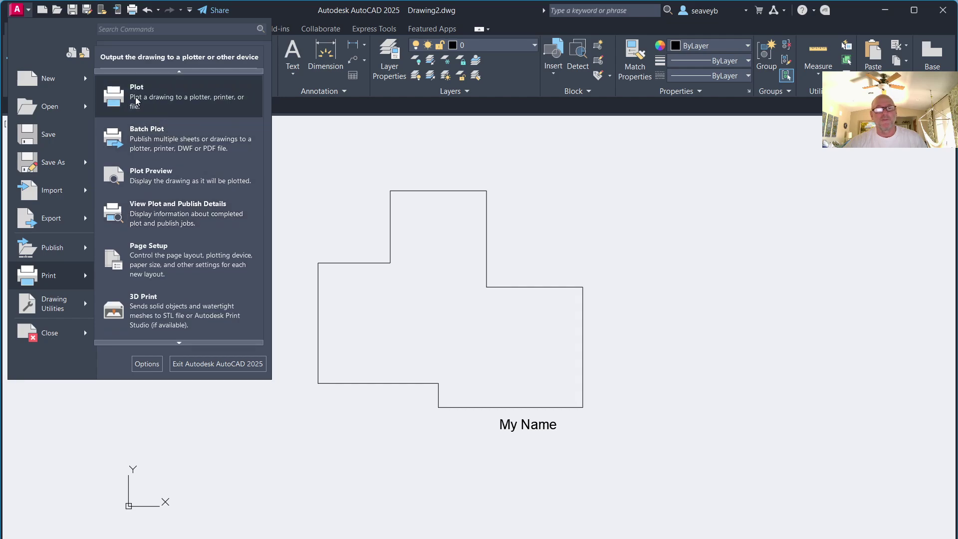
left_click(137, 101)
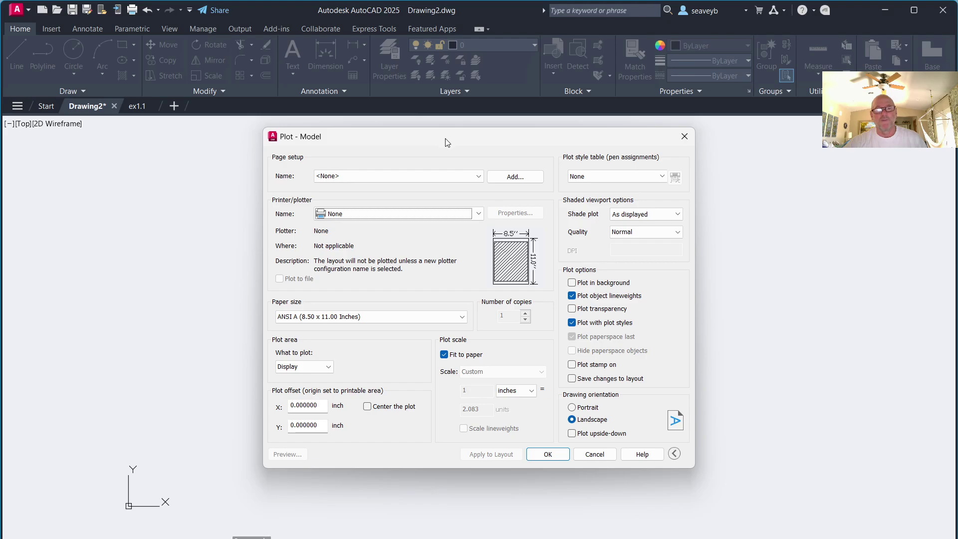
left_click_drag(446, 142, 531, 141)
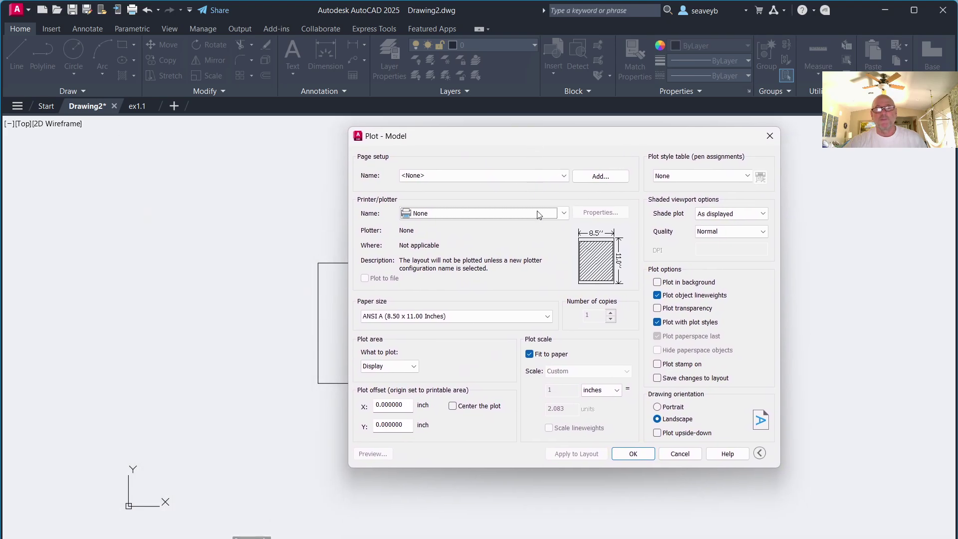
left_click(564, 214)
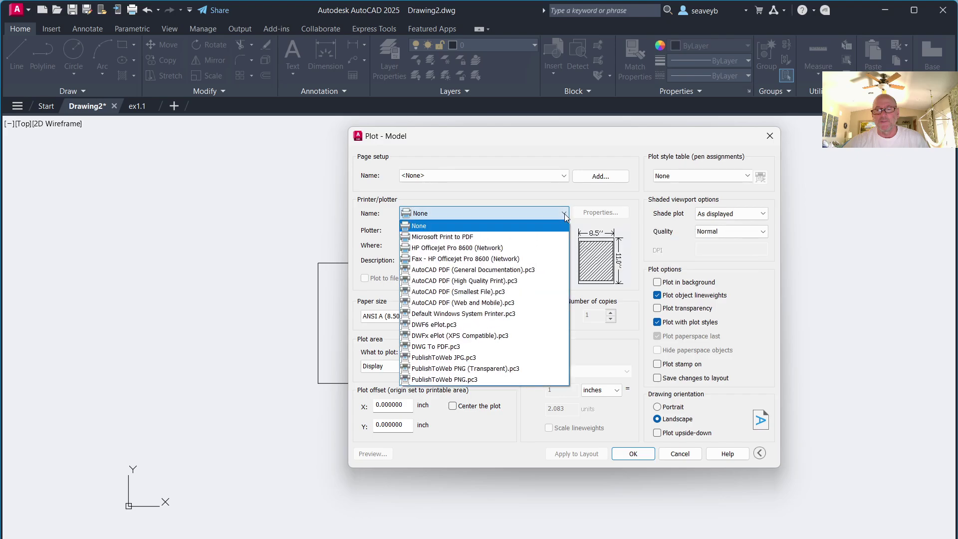
left_click(437, 348)
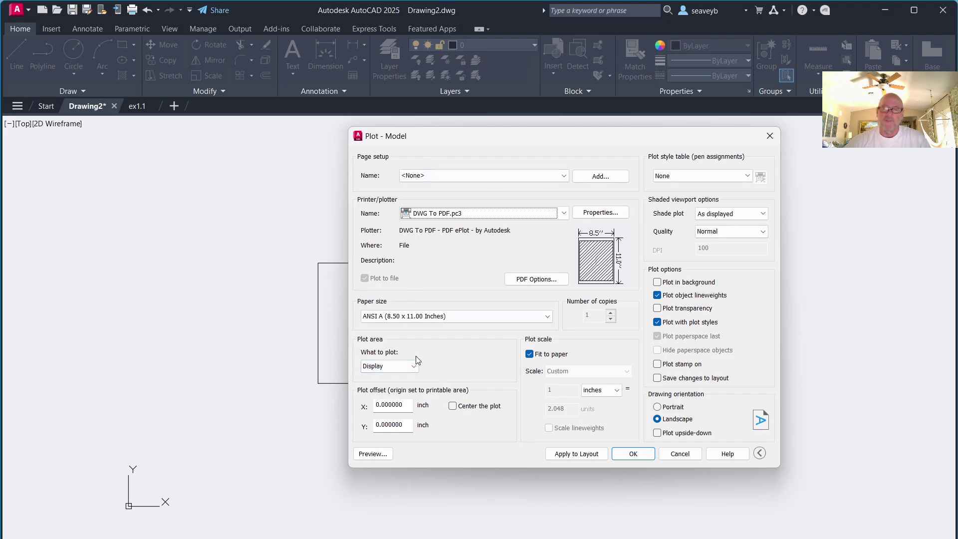
left_click(399, 367)
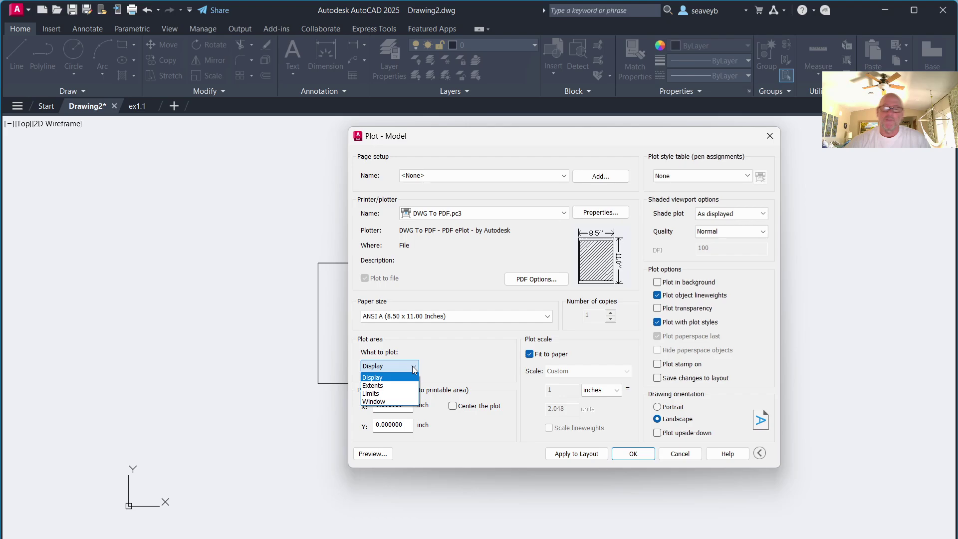
left_click(389, 386)
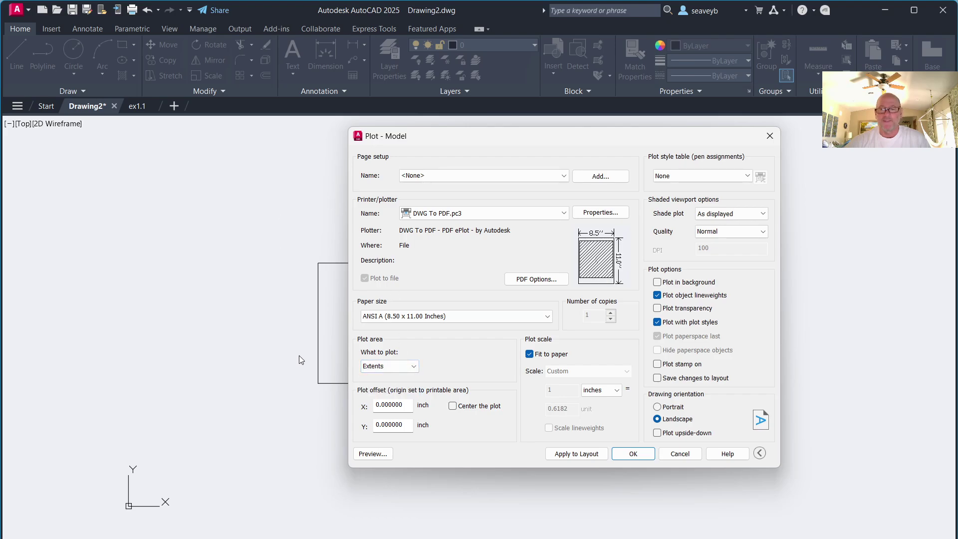
Center the plot, try a scale of 1 inch to 1 unit instead of fitting to paper, and cancel the plot
left_click_drag(447, 137, 754, 217)
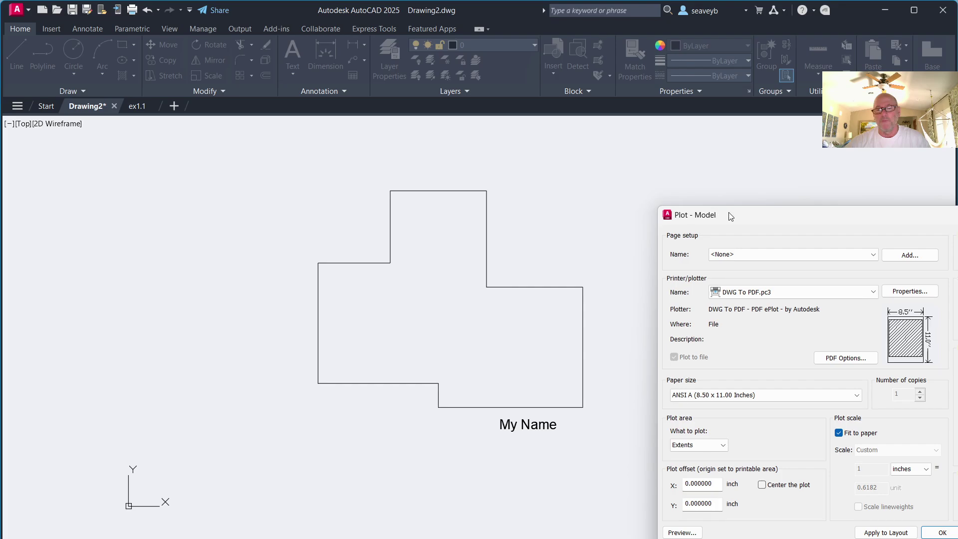
left_click_drag(717, 219, 422, 168)
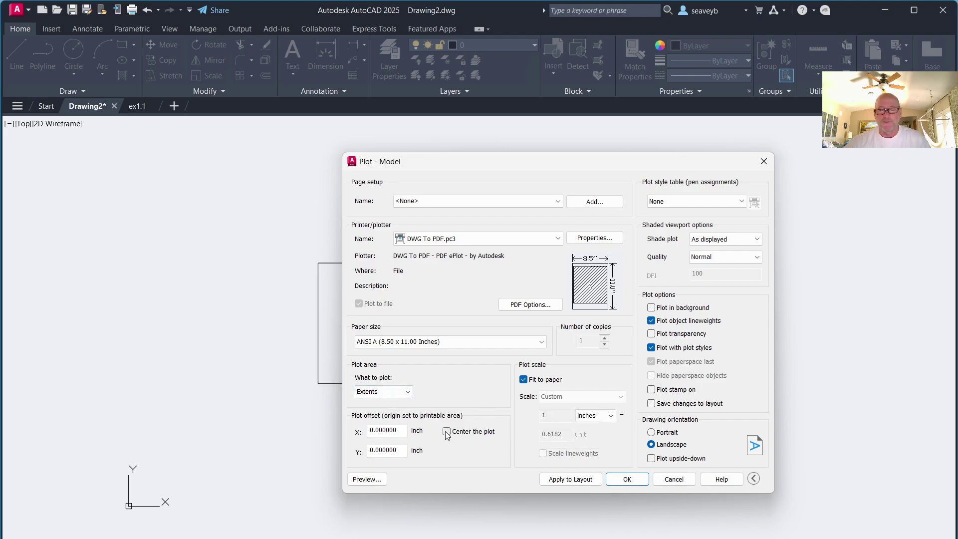
left_click(447, 432)
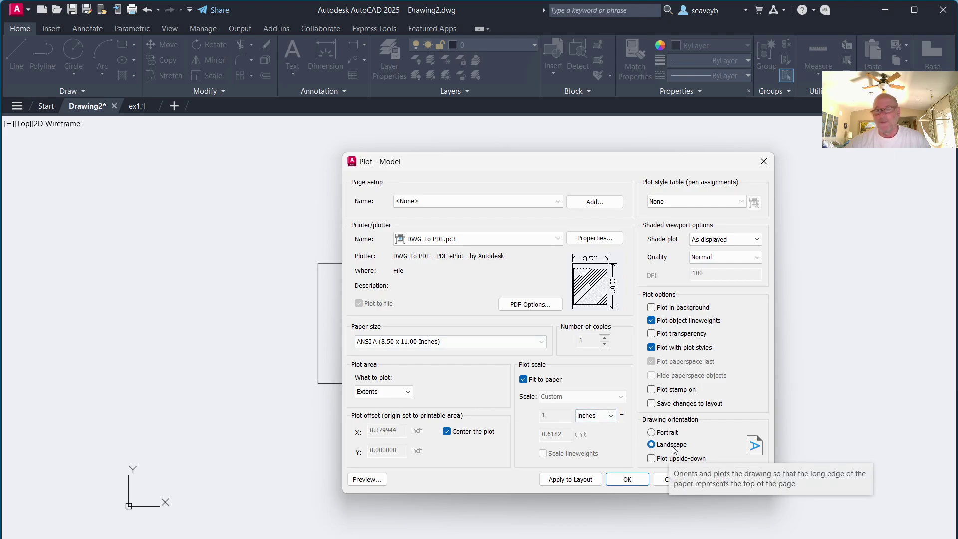
left_click(524, 380)
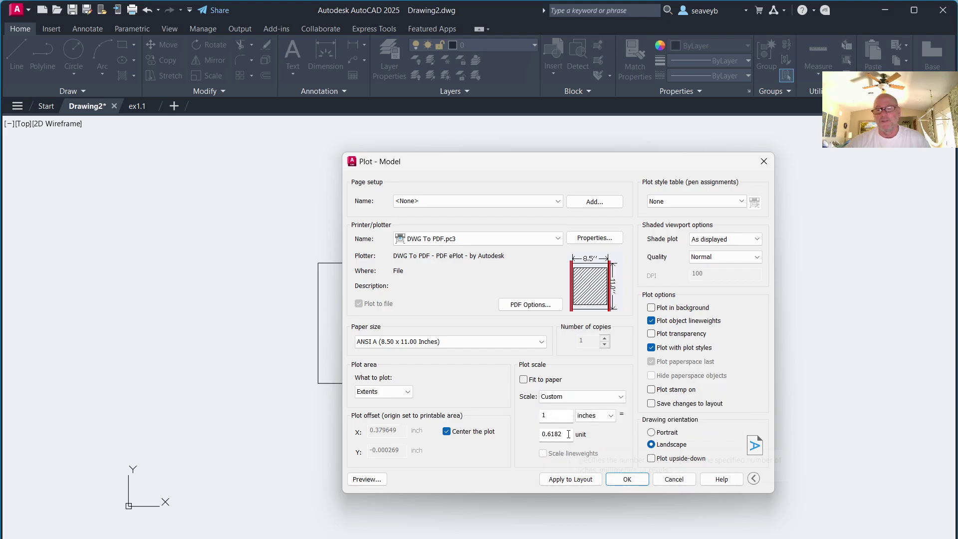
left_click_drag(569, 435, 531, 438)
type("1")
left_click(523, 380)
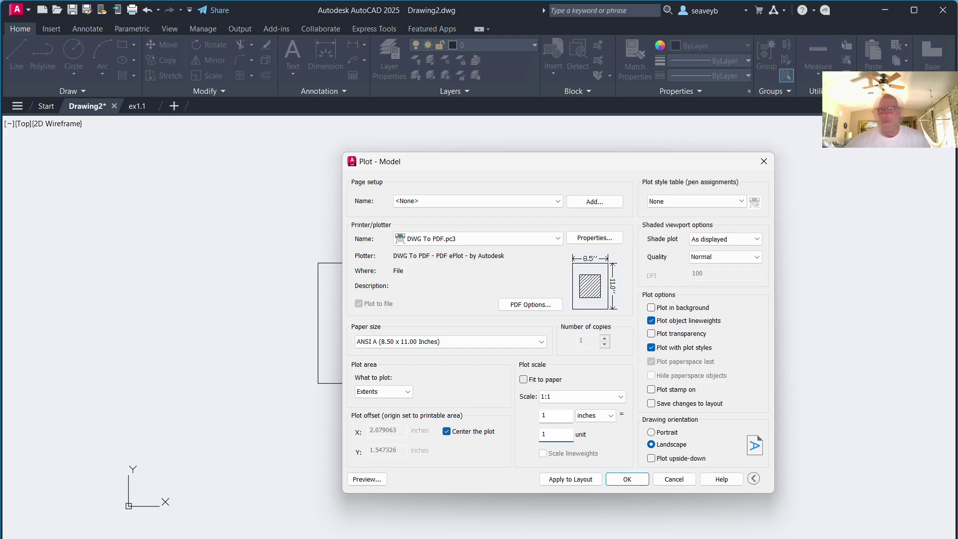
left_click(526, 381)
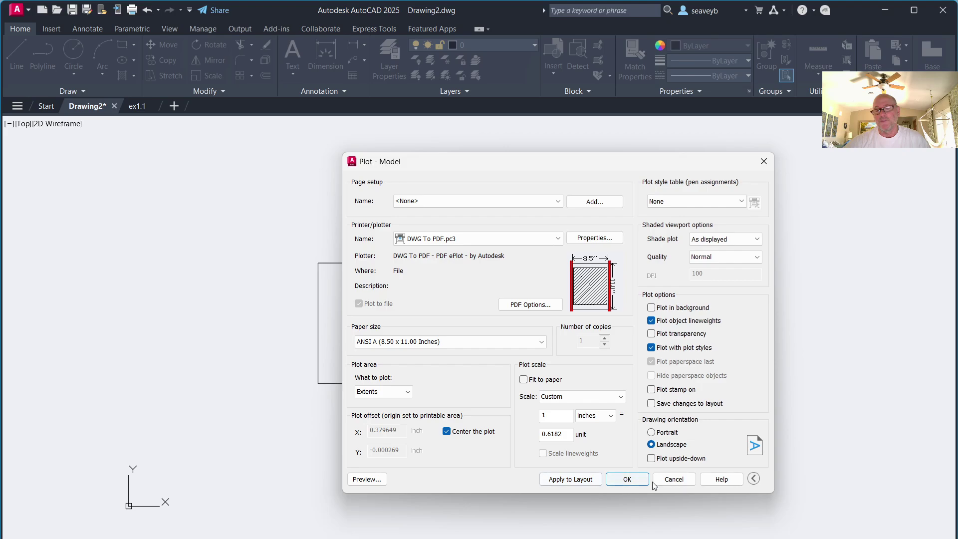
left_click(674, 480)
Move the "My Name" text far away from the profile, down and to the right
left_click(501, 419)
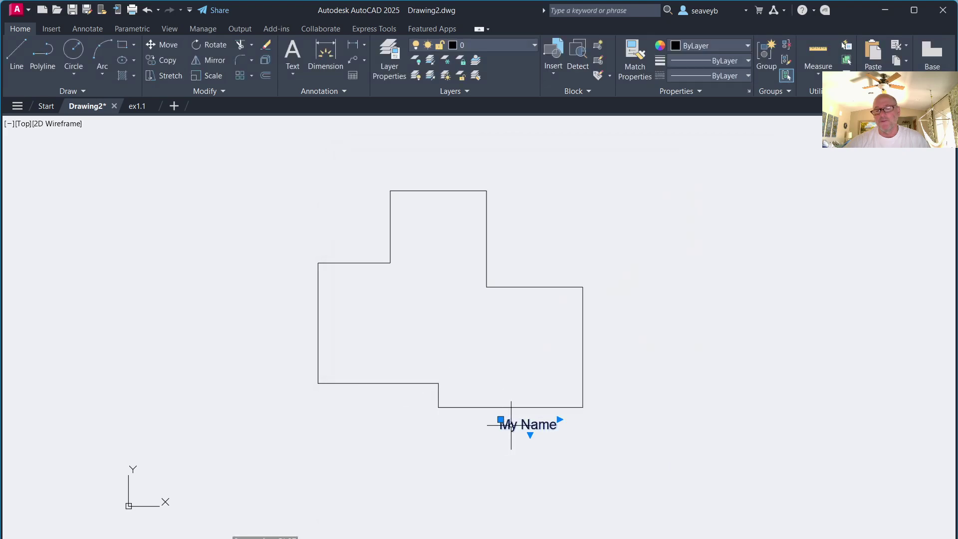
left_click_drag(505, 422, 850, 523)
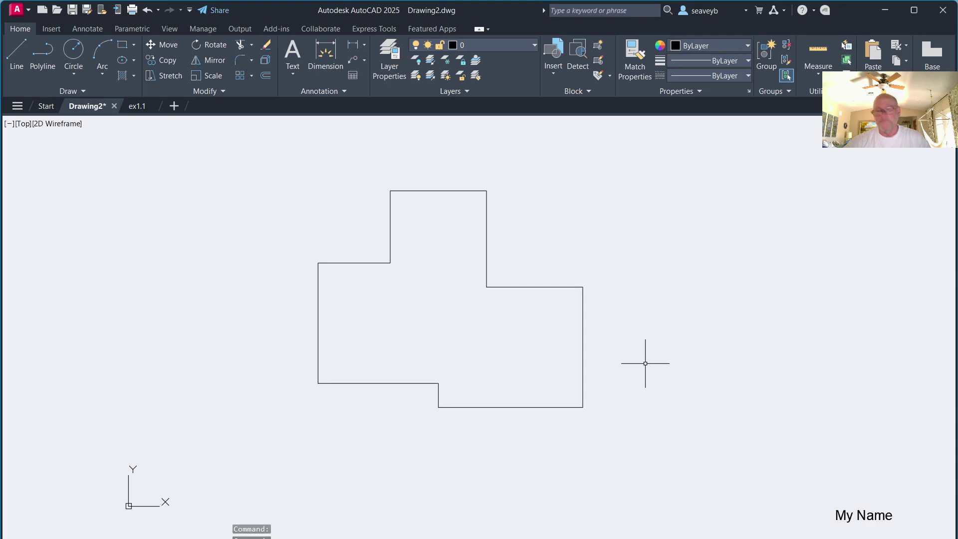
Set up a plot with the spread-out text, using DWG To PDF.pc3, the drawing extents and a centered offset
key("ctrl+p")
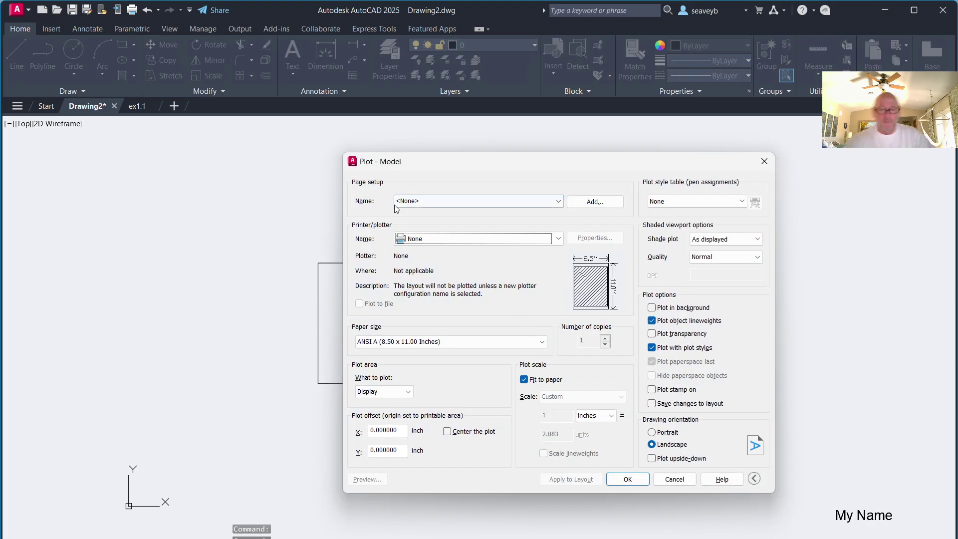
left_click(433, 240)
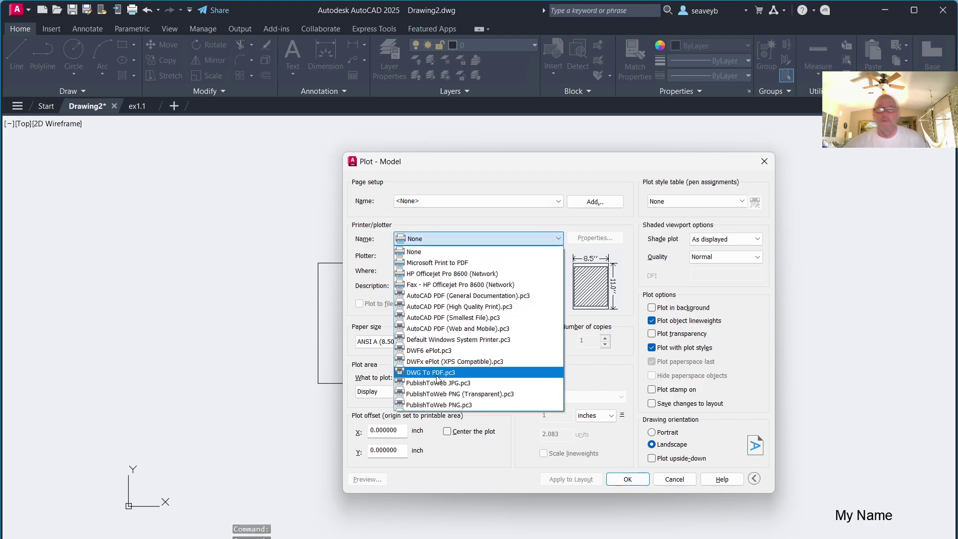
left_click(436, 375)
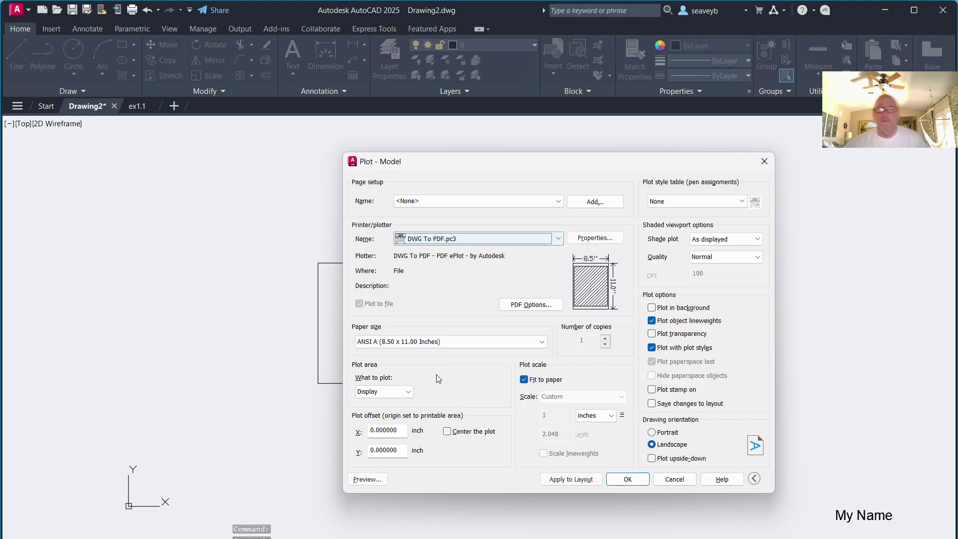
left_click(389, 392)
left_click(390, 411)
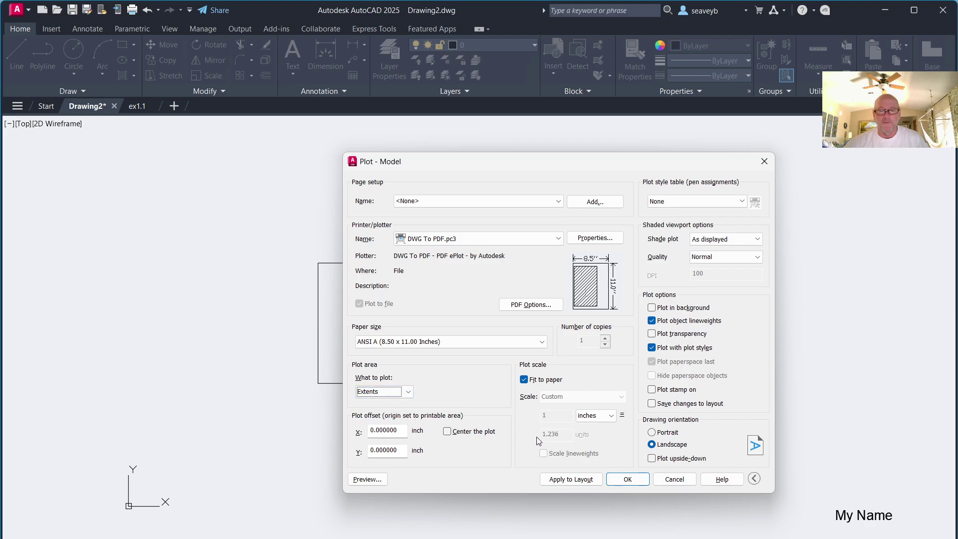
left_click(449, 433)
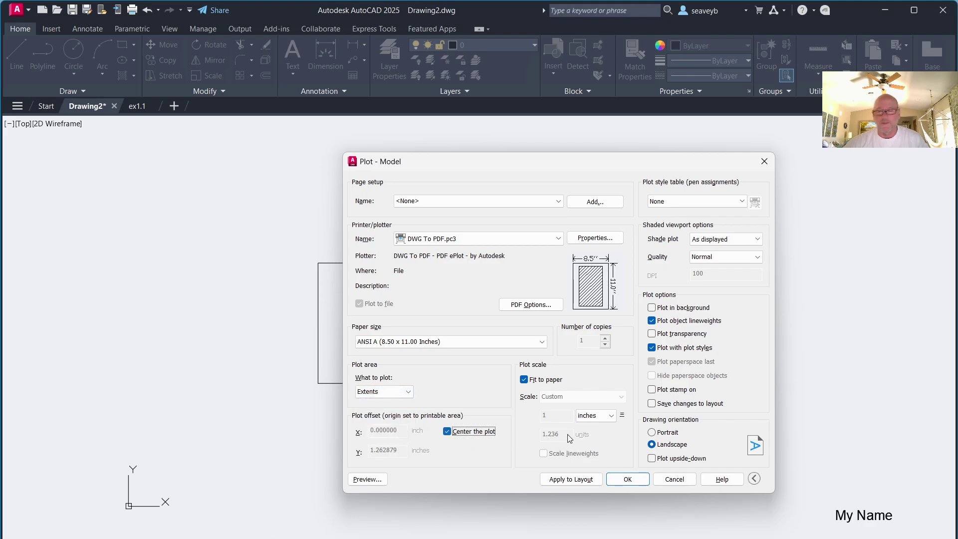
Turn off fitting to paper, set the scale to 1 inch to 1 unit, preview the plot and cancel it
left_click(525, 380)
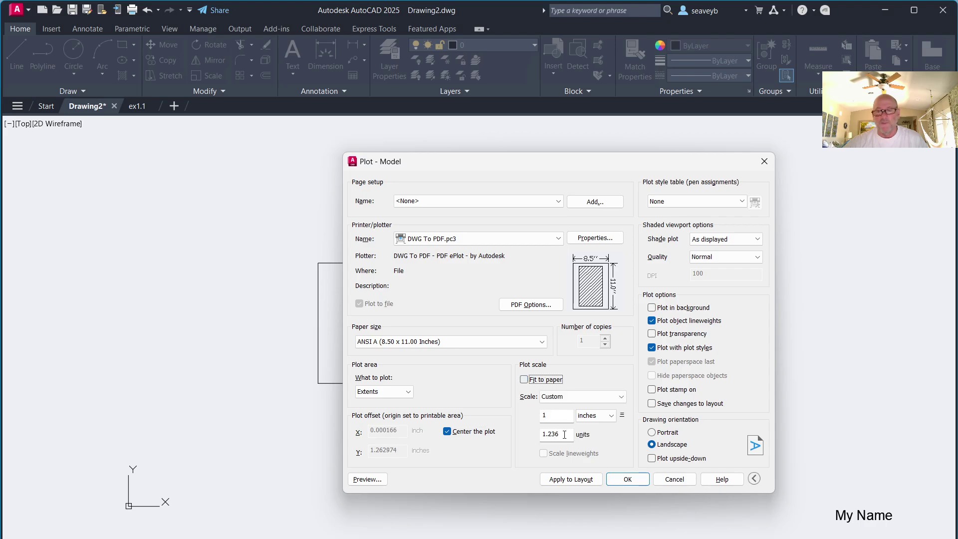
double_click(551, 433)
type("1")
left_click(375, 481)
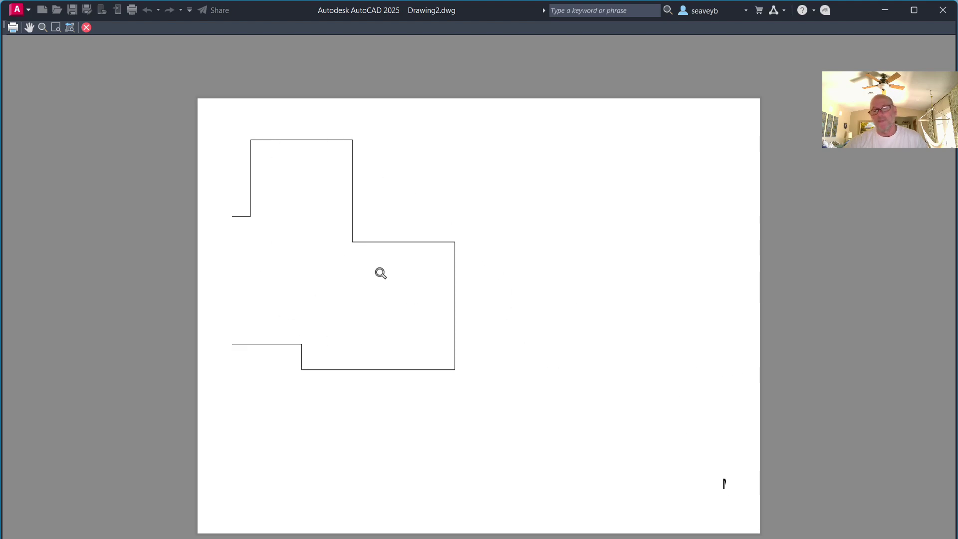
key("Escape")
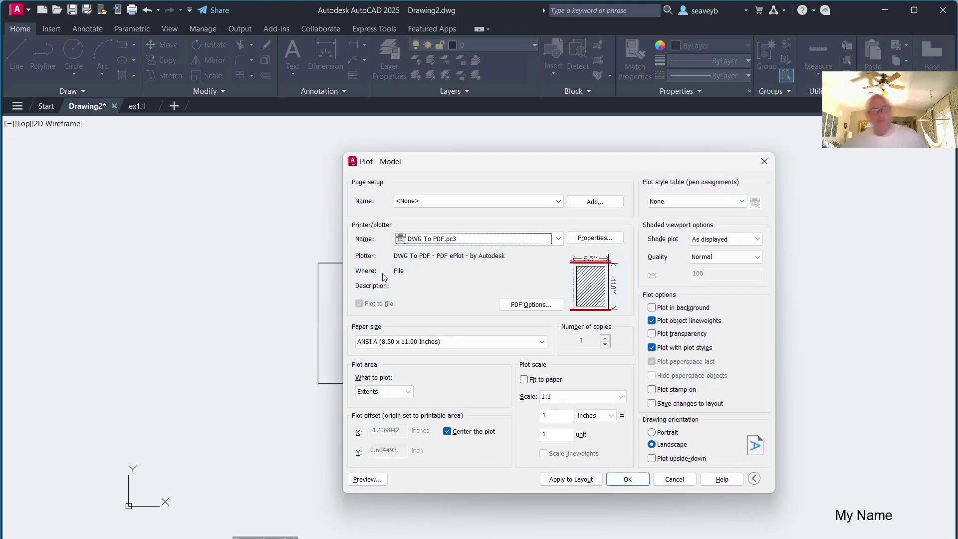
key("Escape")
Move the "My Name" text back to just beneath the profile's bottom edge
left_click(844, 518)
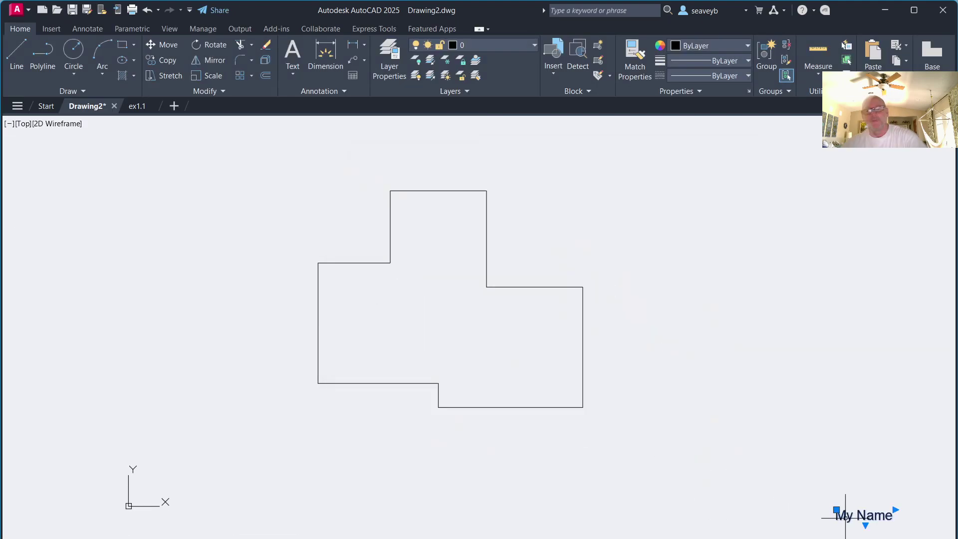
left_click_drag(844, 521, 513, 431)
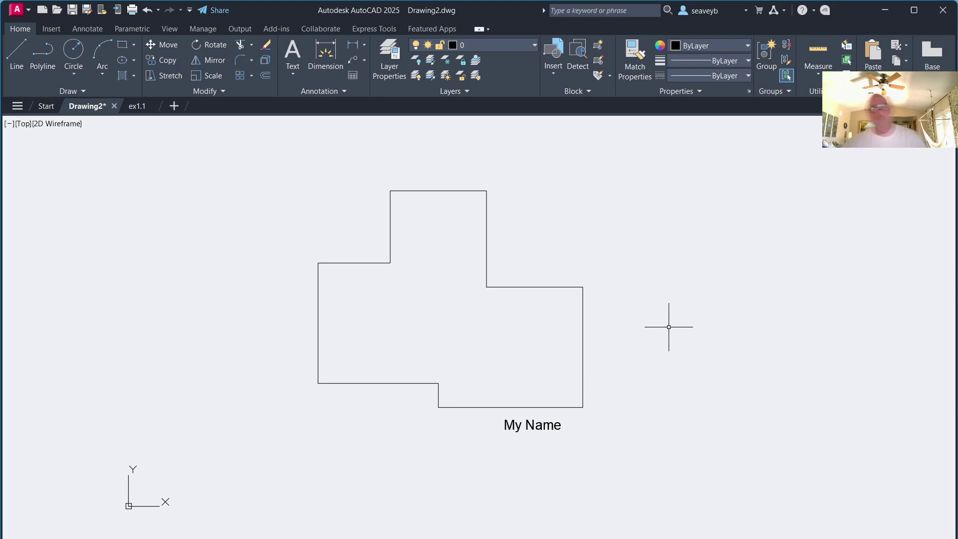
Set up a new plot of the drawing extents with the DWG To PDF.pc3 plotter and center it on the paper
key("ctrl+p")
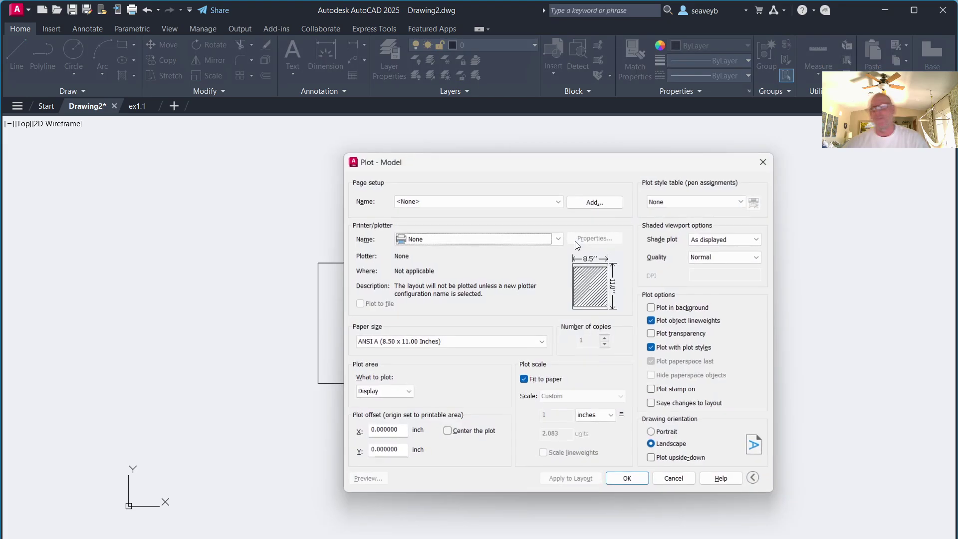
left_click(439, 239)
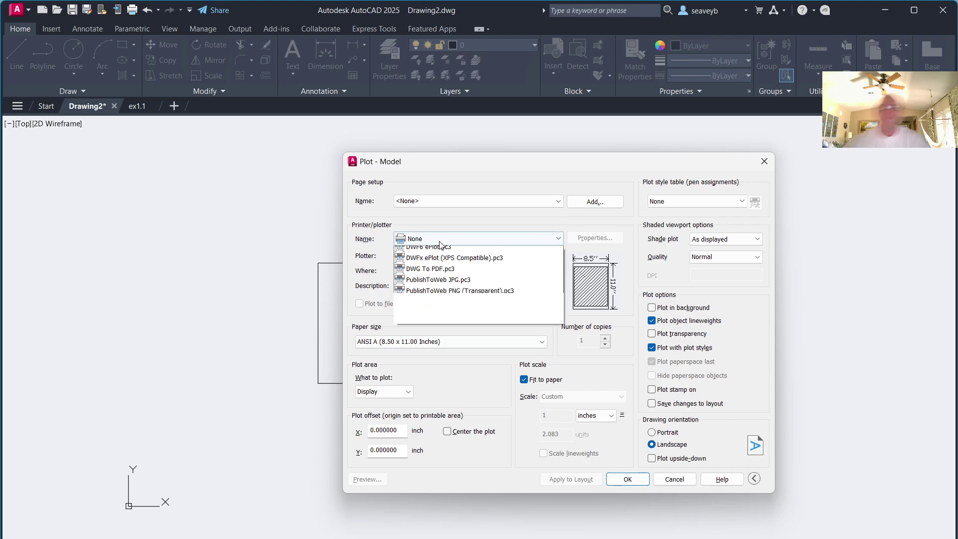
left_click(446, 368)
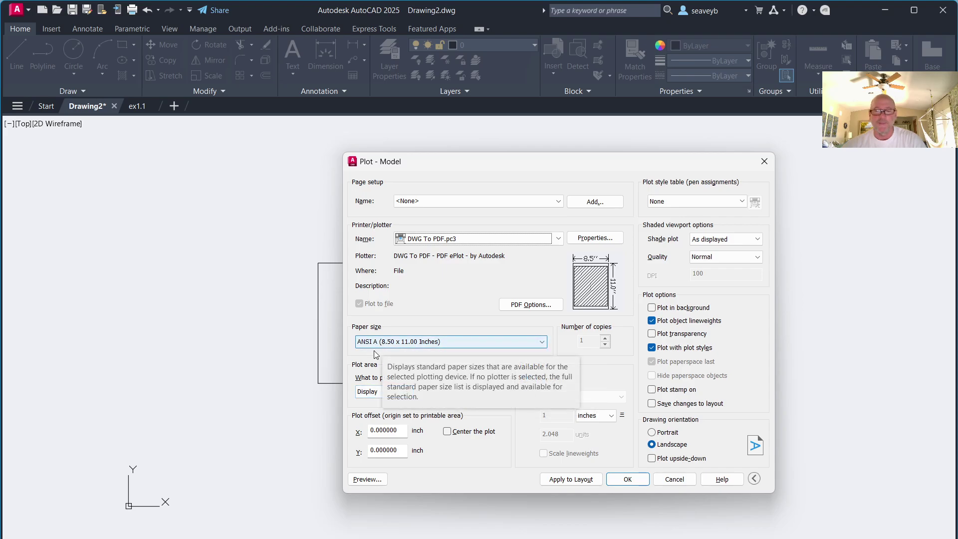
left_click(382, 392)
left_click(379, 407)
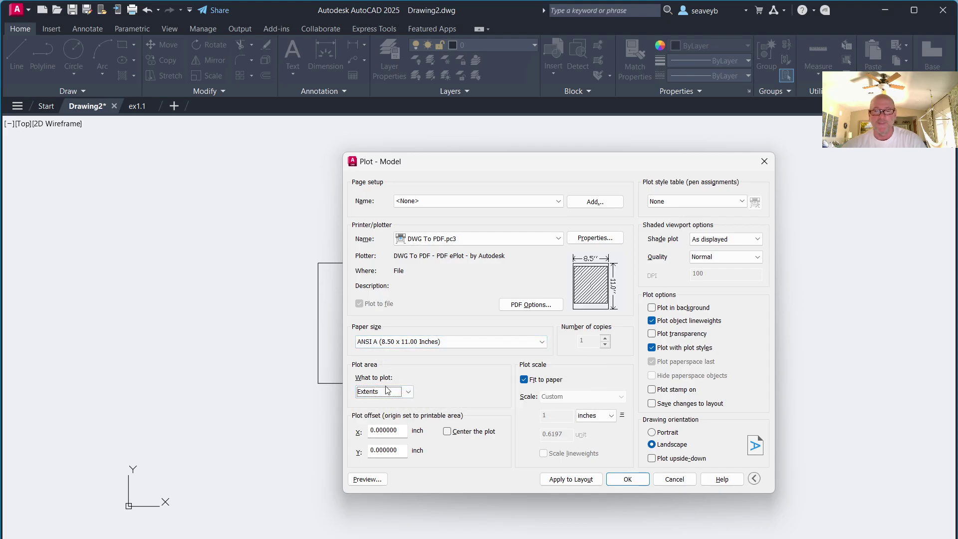
left_click(449, 432)
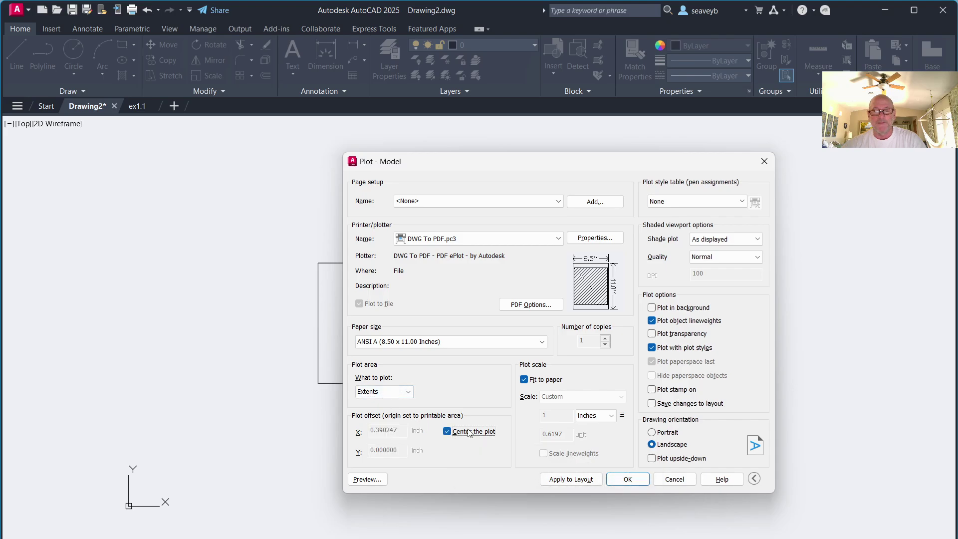
Turn off fitting to paper, set the plot scale to 1 inch to 1 unit and assign the monochrome.ctb plot style table
left_click(524, 379)
left_click_drag(564, 434, 533, 439)
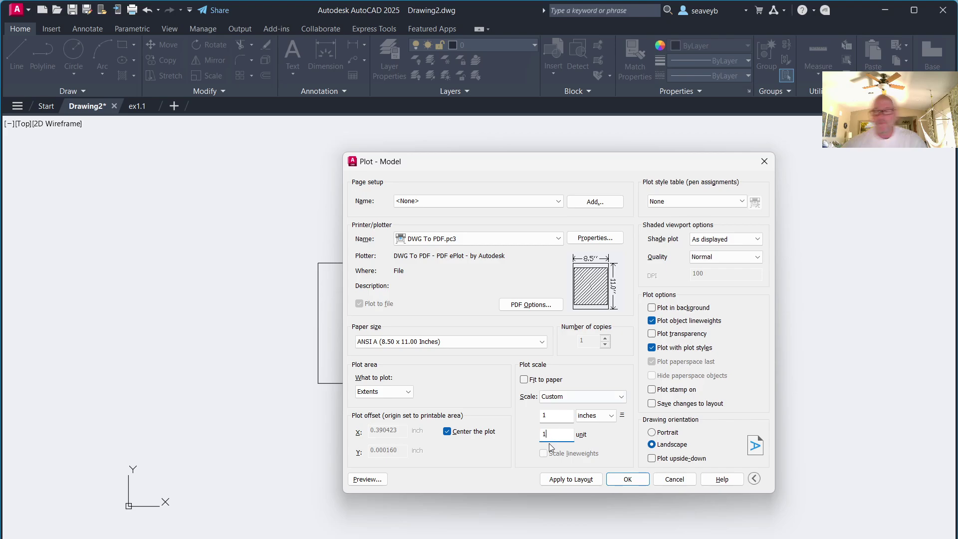
left_click(697, 202)
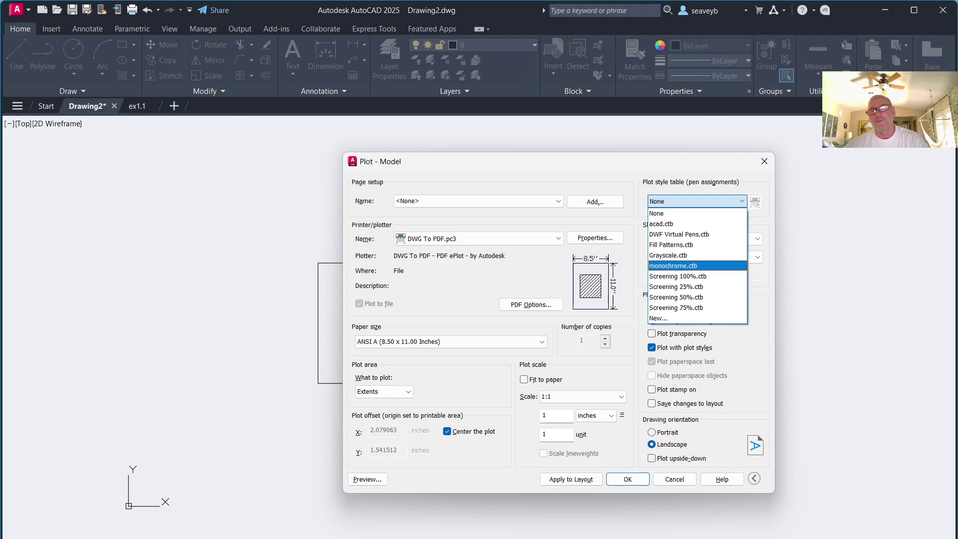
left_click(673, 266)
left_click(558, 359)
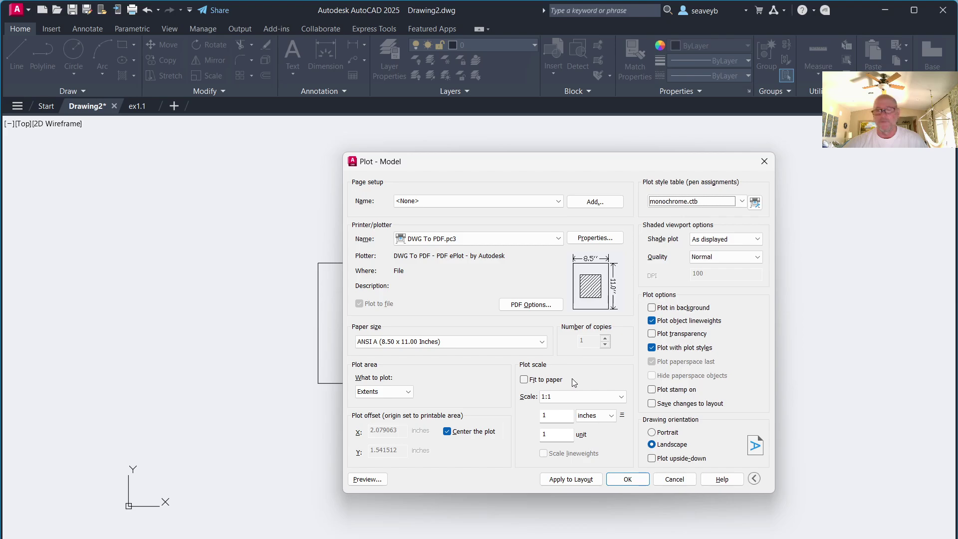
Preview the plot, close the preview and plot the drawing to a PDF file named ex1.1 in Documents
left_click(368, 479)
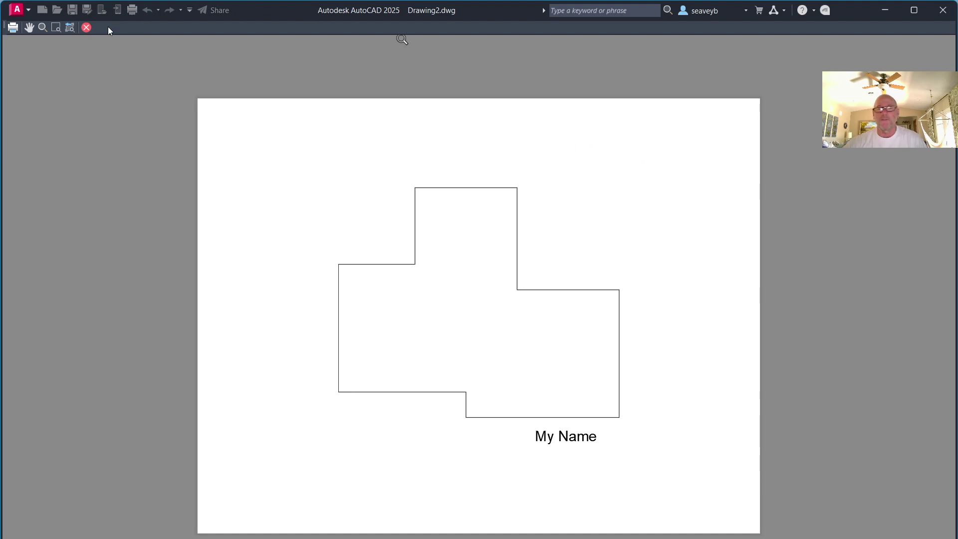
key("Escape")
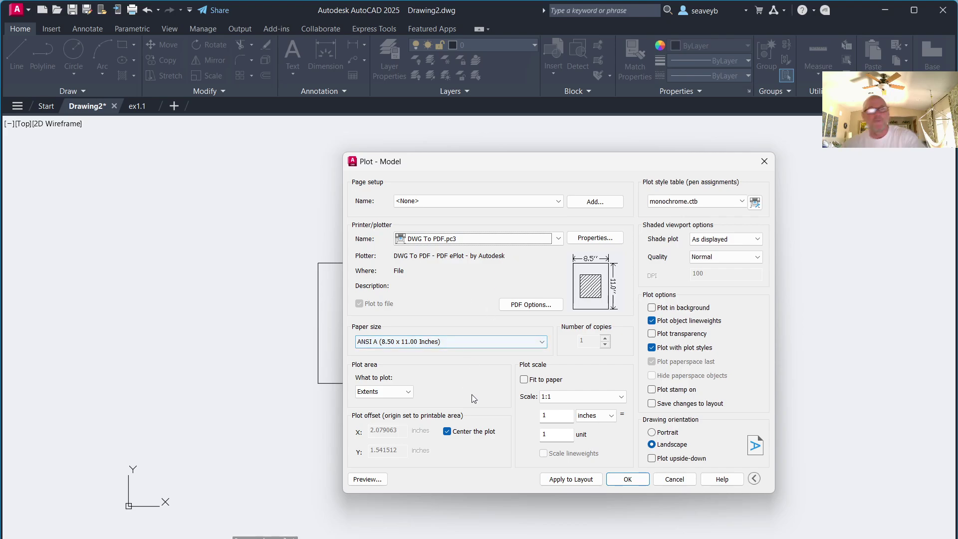
left_click(628, 480)
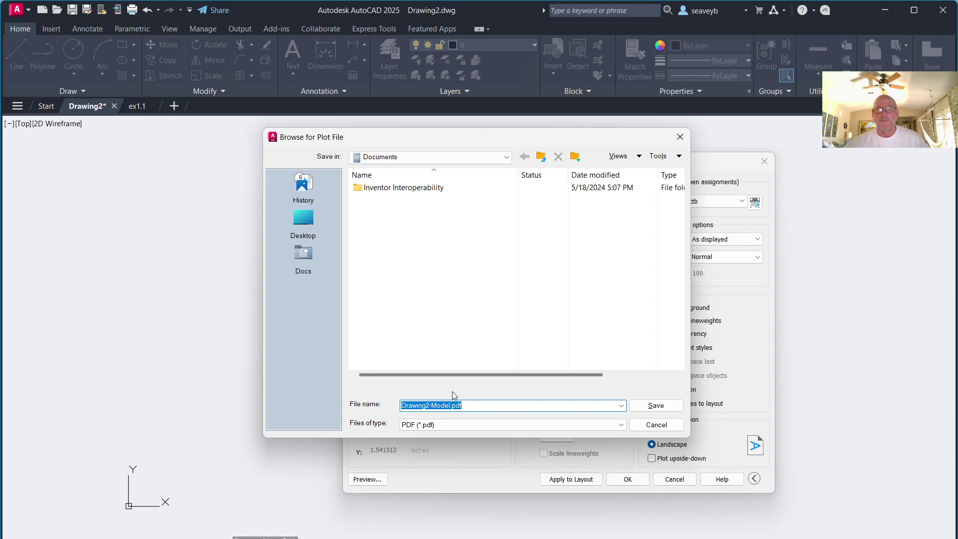
type("ex1.1")
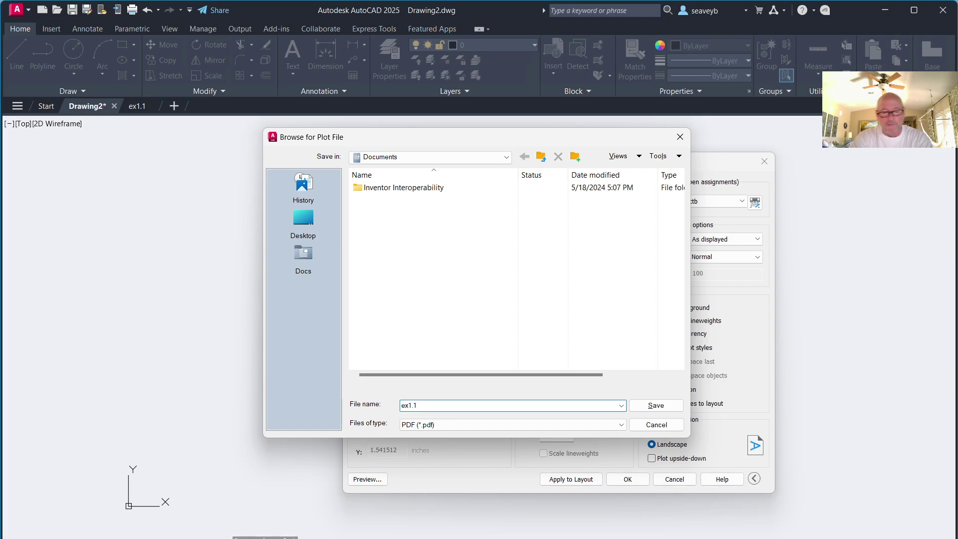
key("Return")
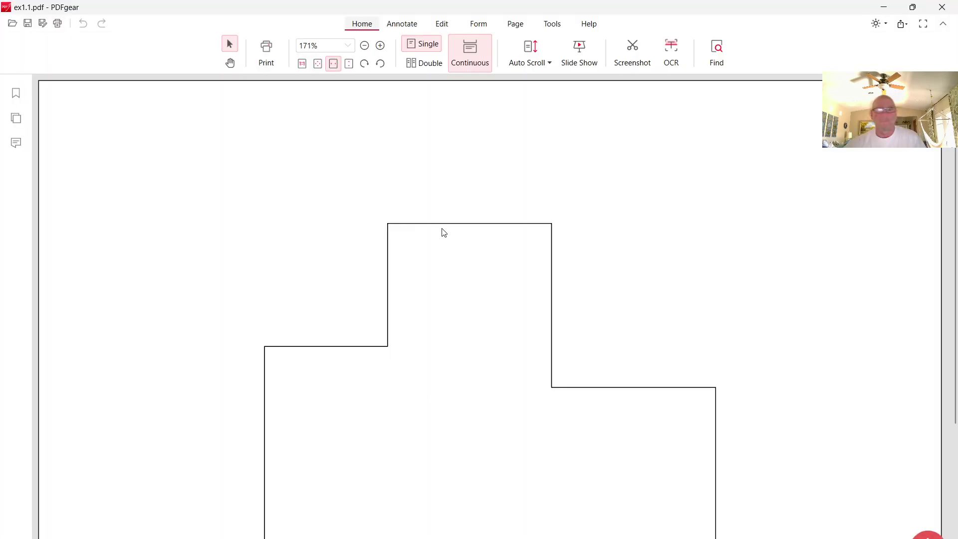
Look over the plotted ex1.1 PDF page, checking the profile and the name text beneath it
scroll(549, 399, "down", 3)
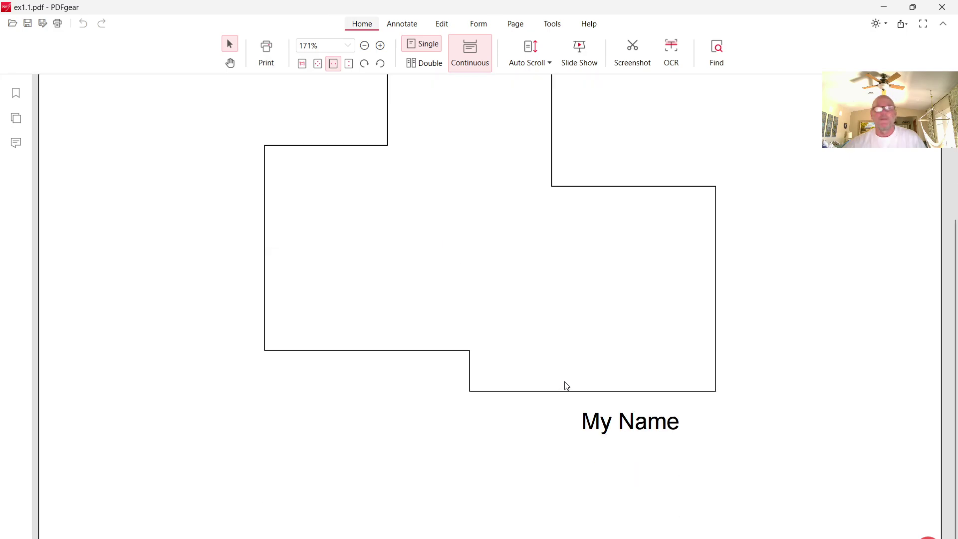
scroll(569, 385, "up", 3)
scroll(579, 381, "down", 3)
scroll(584, 382, "up", 3)
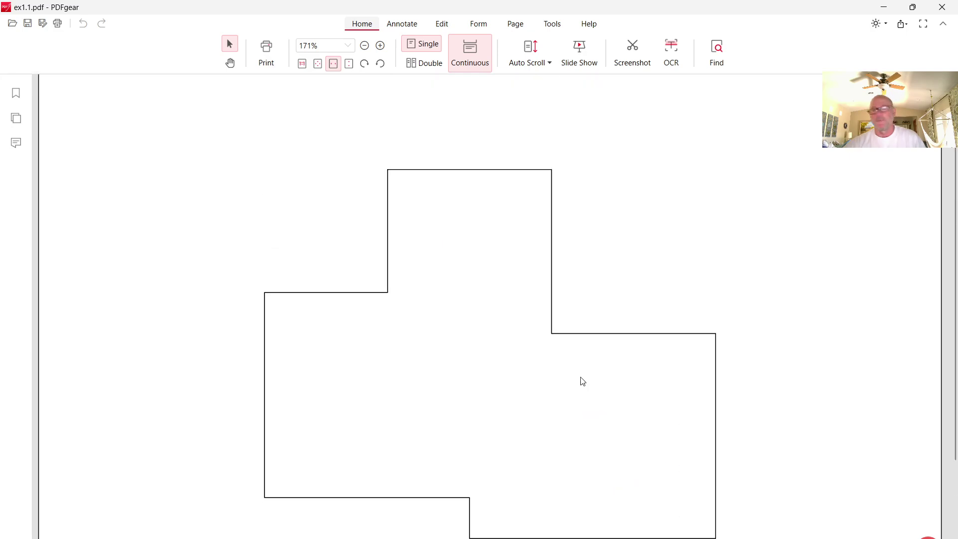
scroll(583, 381, "down", 2)
scroll(583, 381, "up", 1)
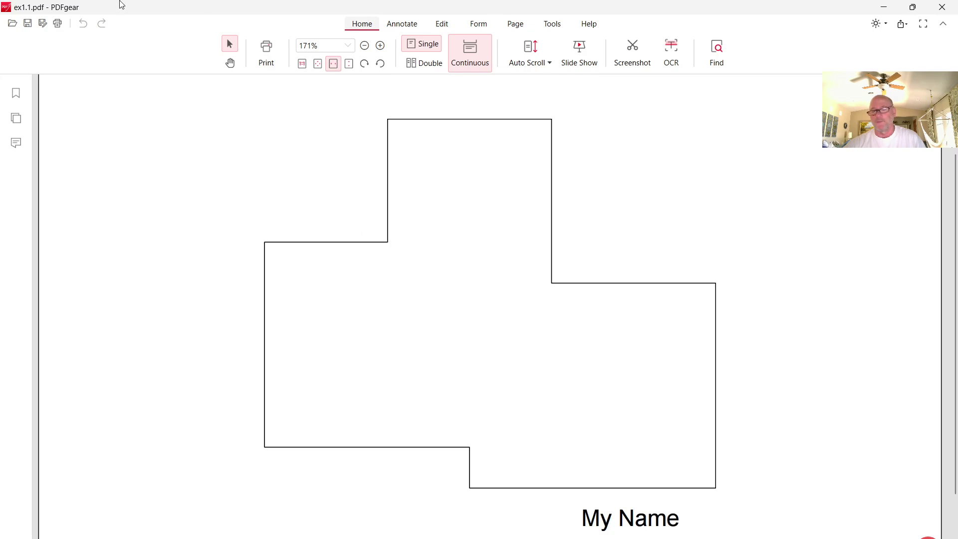